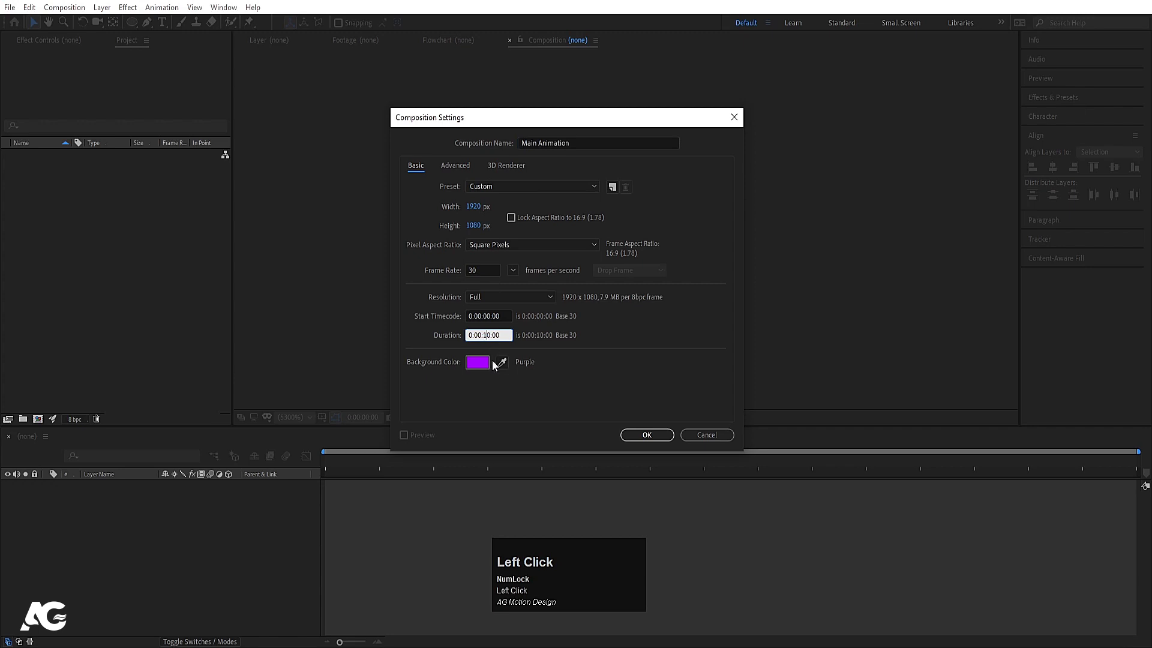
# Create the Main Animation composition with a white background and display its Title/Action Safe overlay.
pyautogui.click(537, 362)
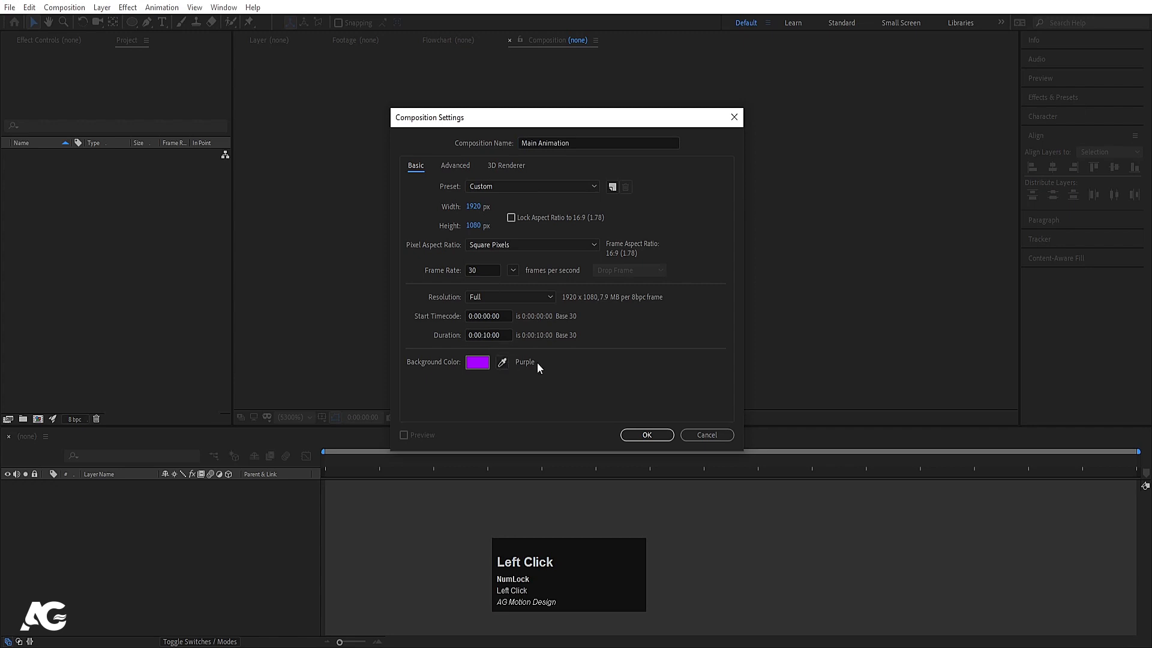
pyautogui.click(478, 362)
pyautogui.moveTo(81, 258); pyautogui.dragTo(2, 108)
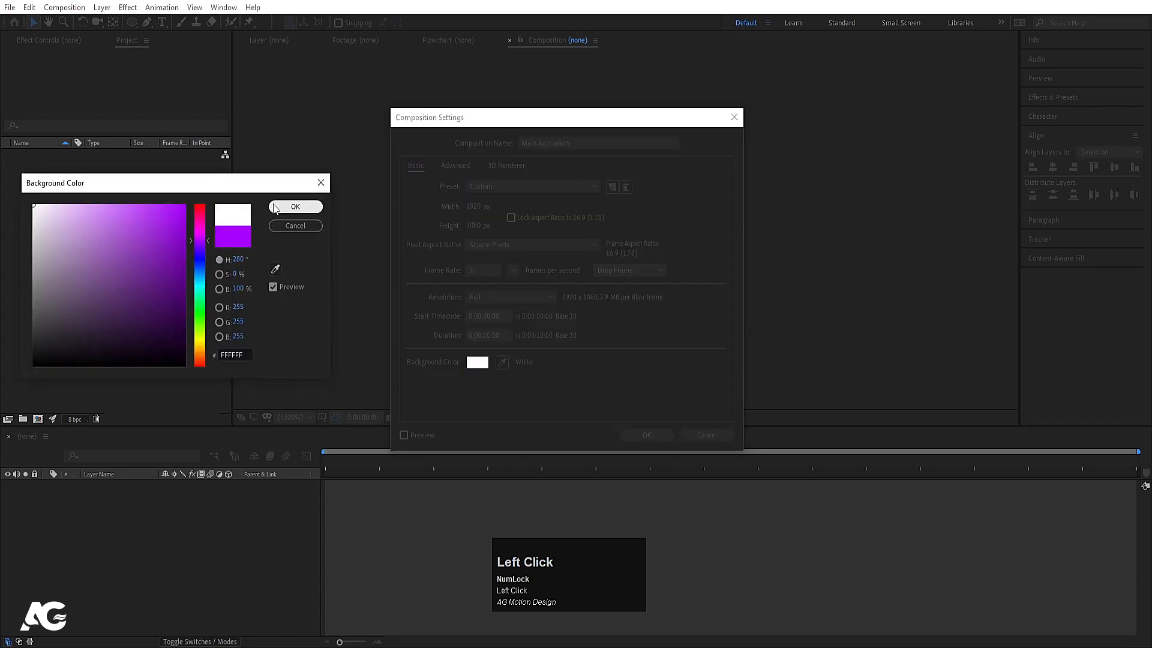
pyautogui.click(295, 206)
pyautogui.click(631, 433)
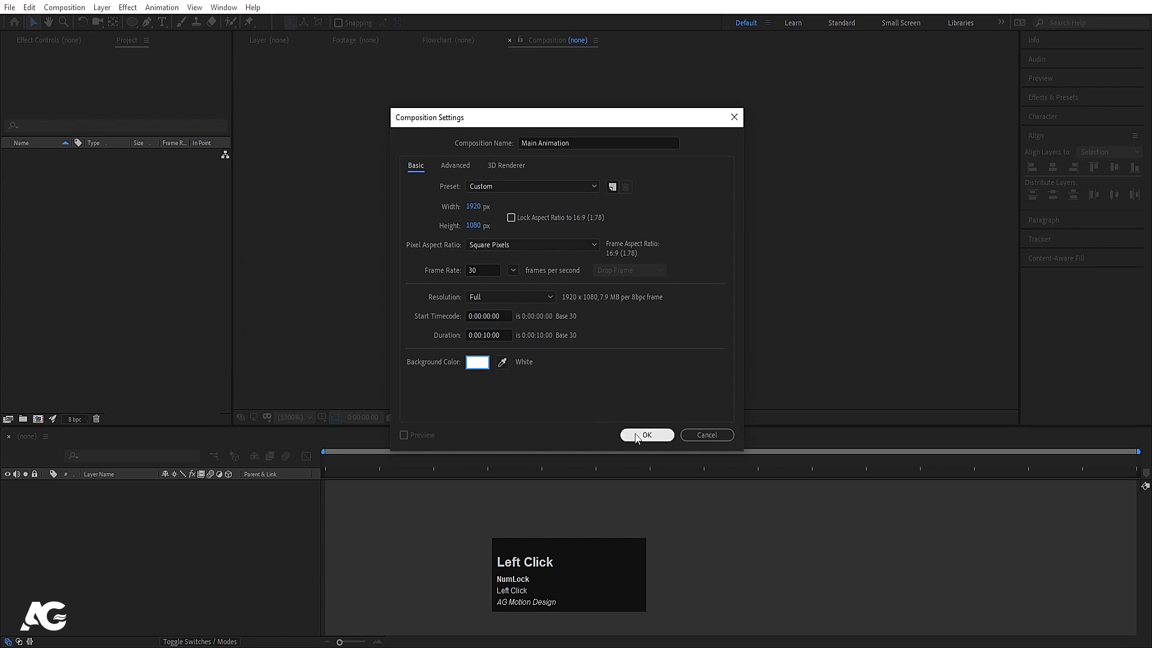
pyautogui.click(321, 418)
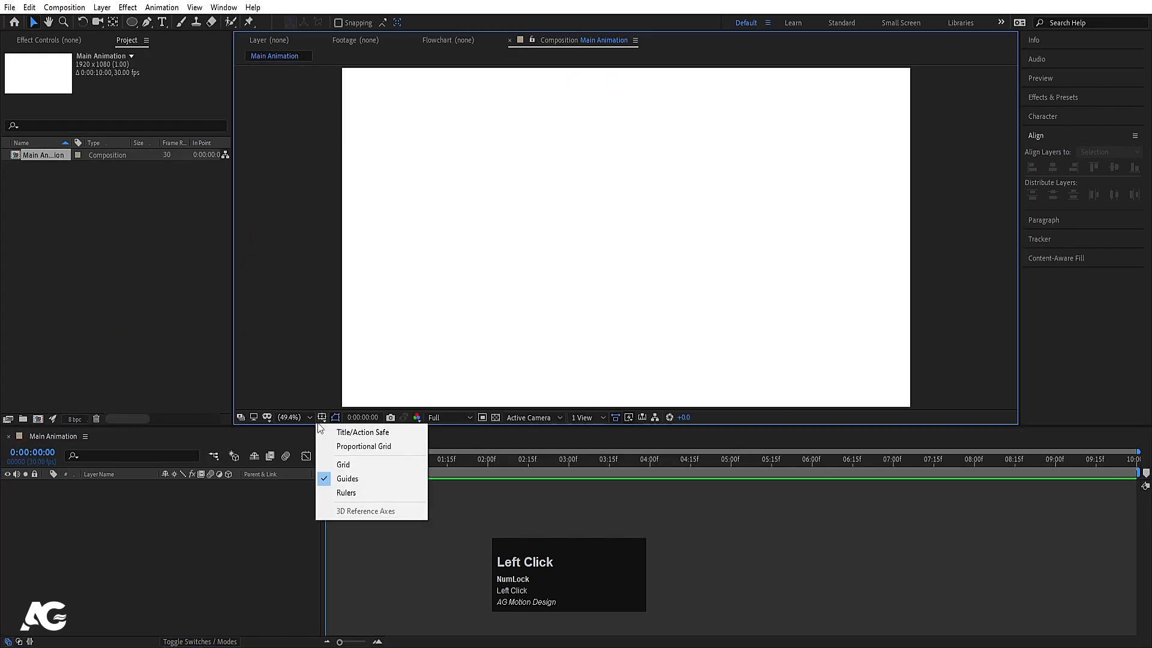
pyautogui.click(331, 432)
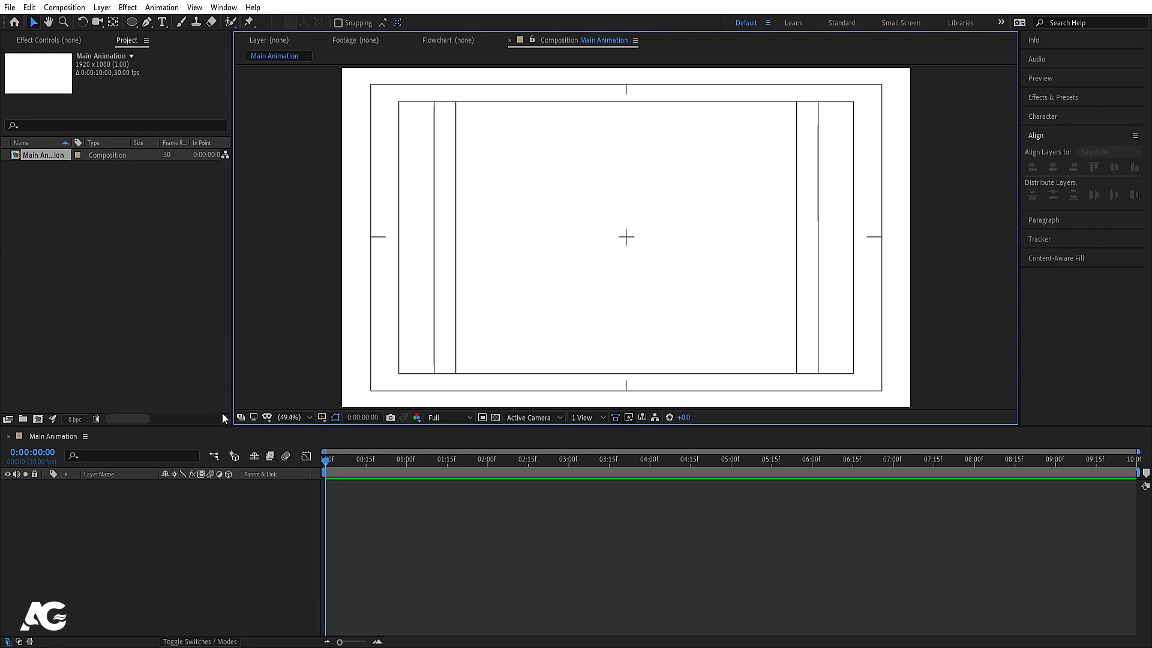
# Import the Chrome-logo image from the march\38 folder into the project as footage.
pyautogui.hotkey('ctrl', 'i')
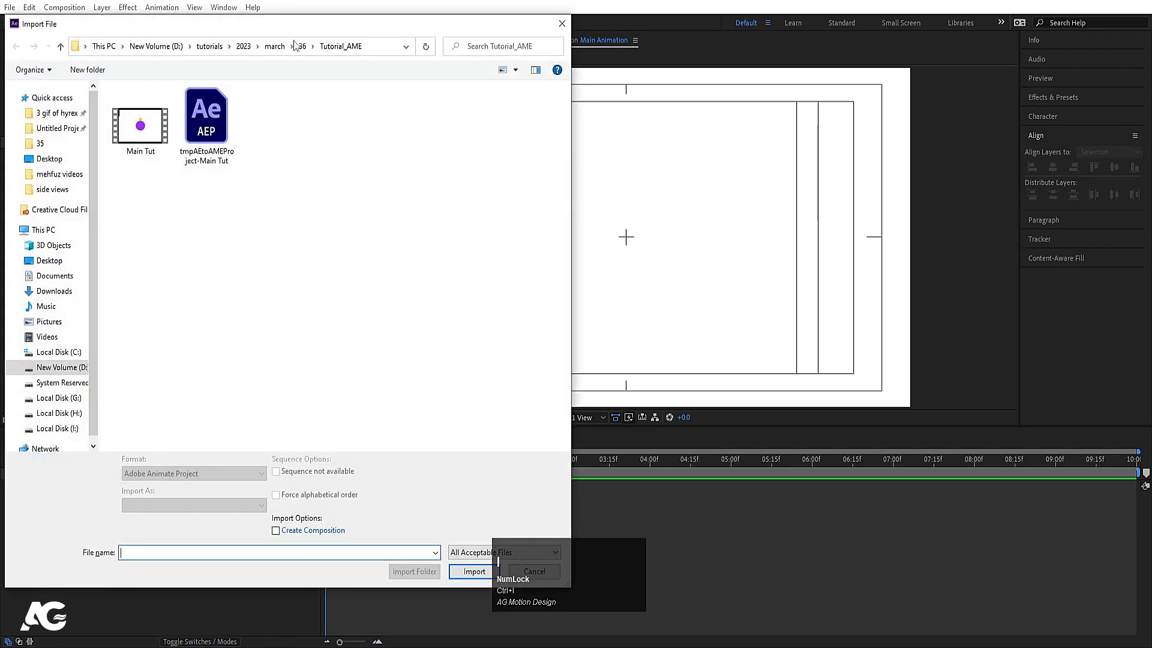
pyautogui.click(275, 46)
pyautogui.scroll(-2, 180, 360)
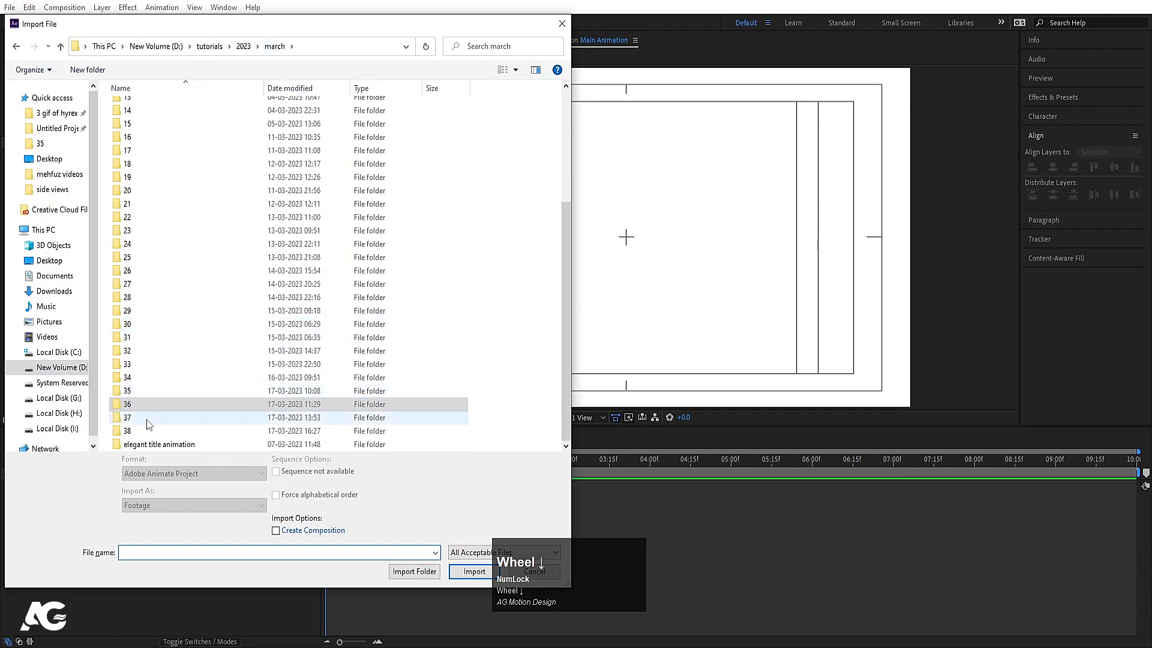
pyautogui.doubleClick(136, 432)
pyautogui.click(161, 151)
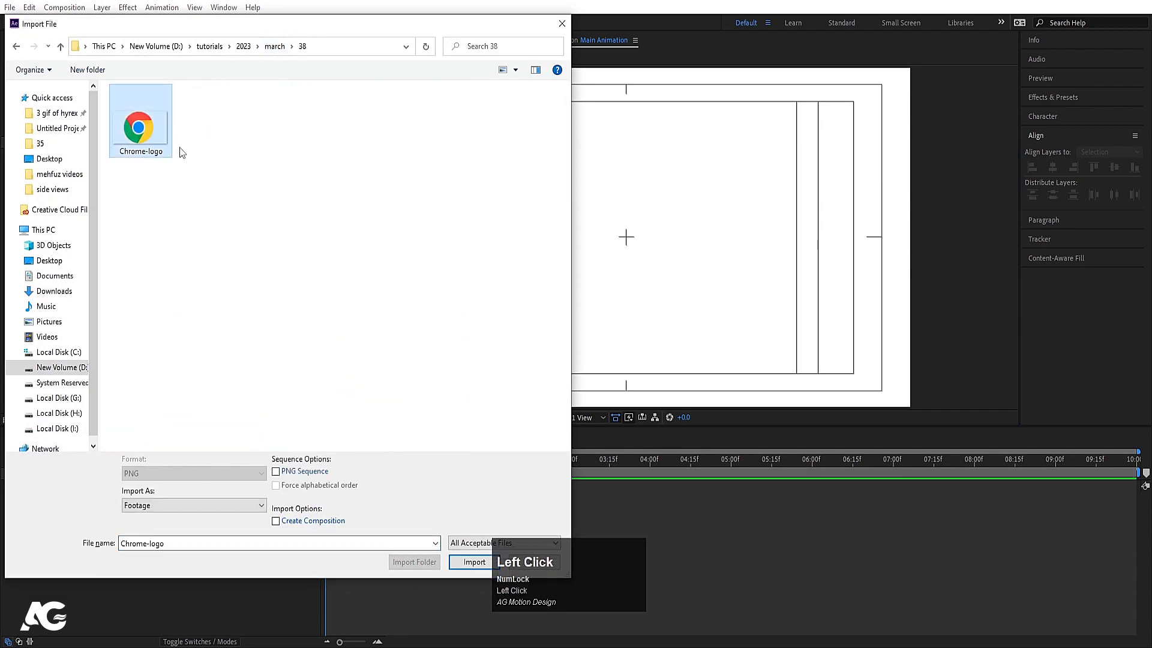
pyautogui.click(462, 562)
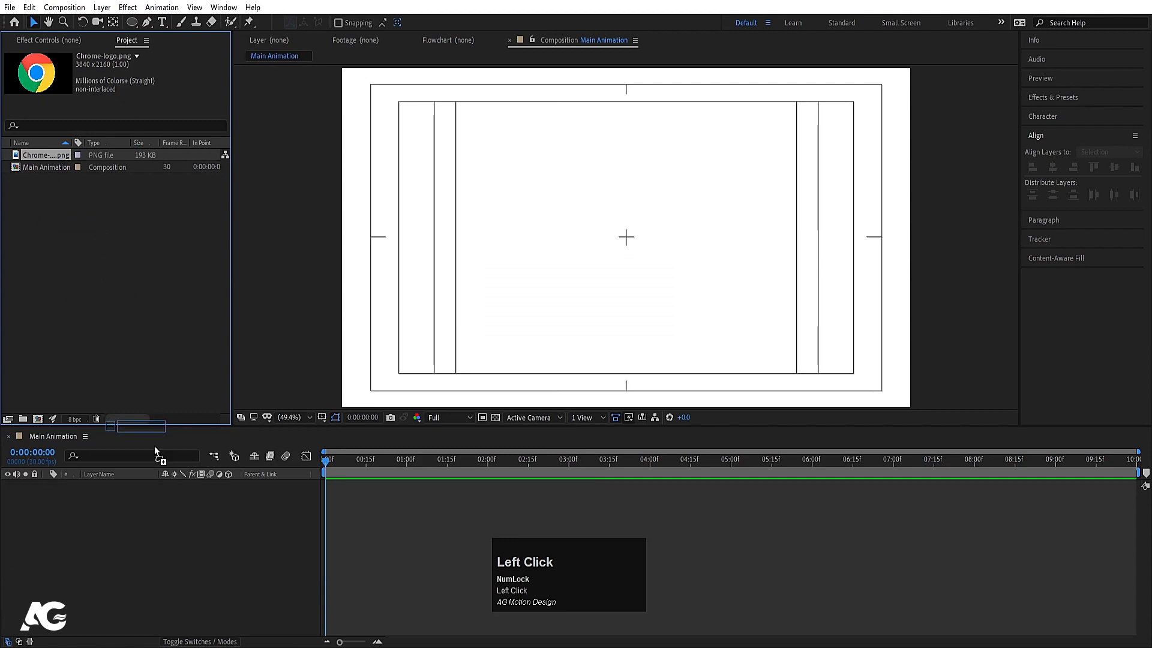
# Add Chrome-logo.png to the Main Animation composition and scale it to 21%.
pyautogui.moveTo(155, 448); pyautogui.dragTo(180, 523)
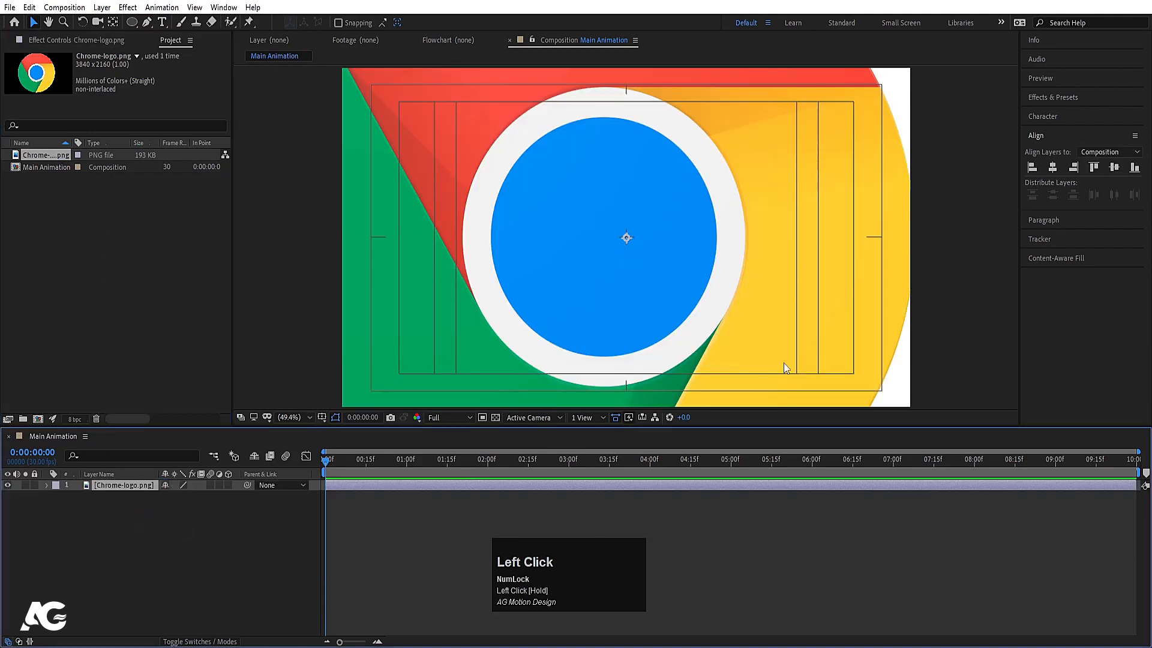
pyautogui.press('s')
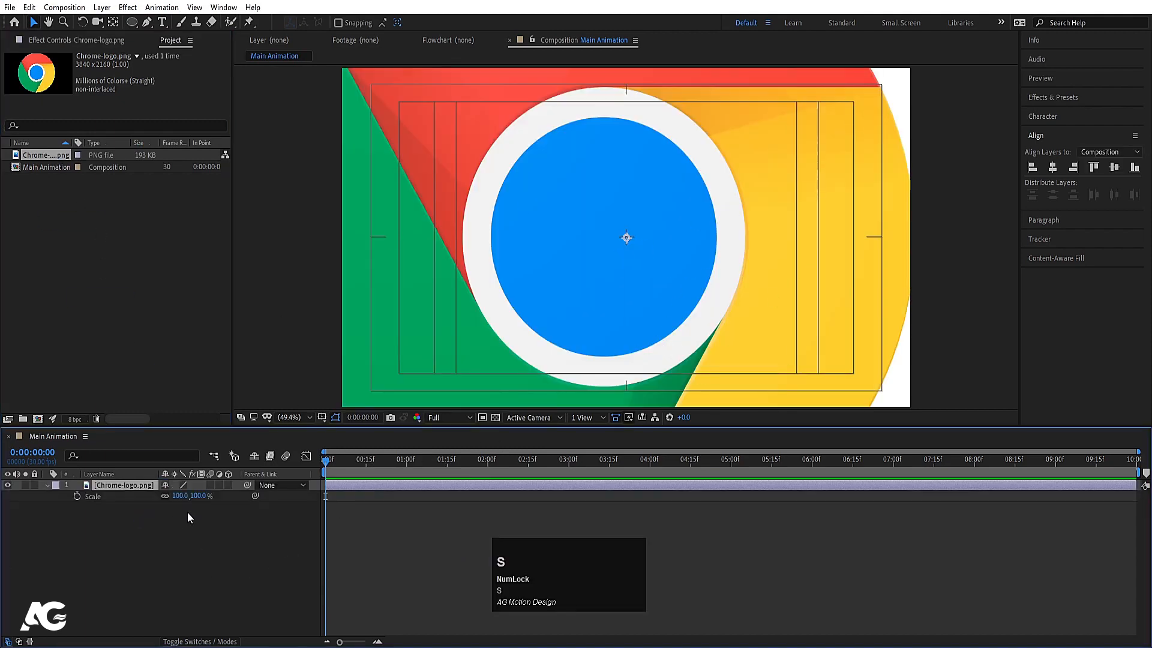
pyautogui.moveTo(180, 497); pyautogui.dragTo(121, 495)
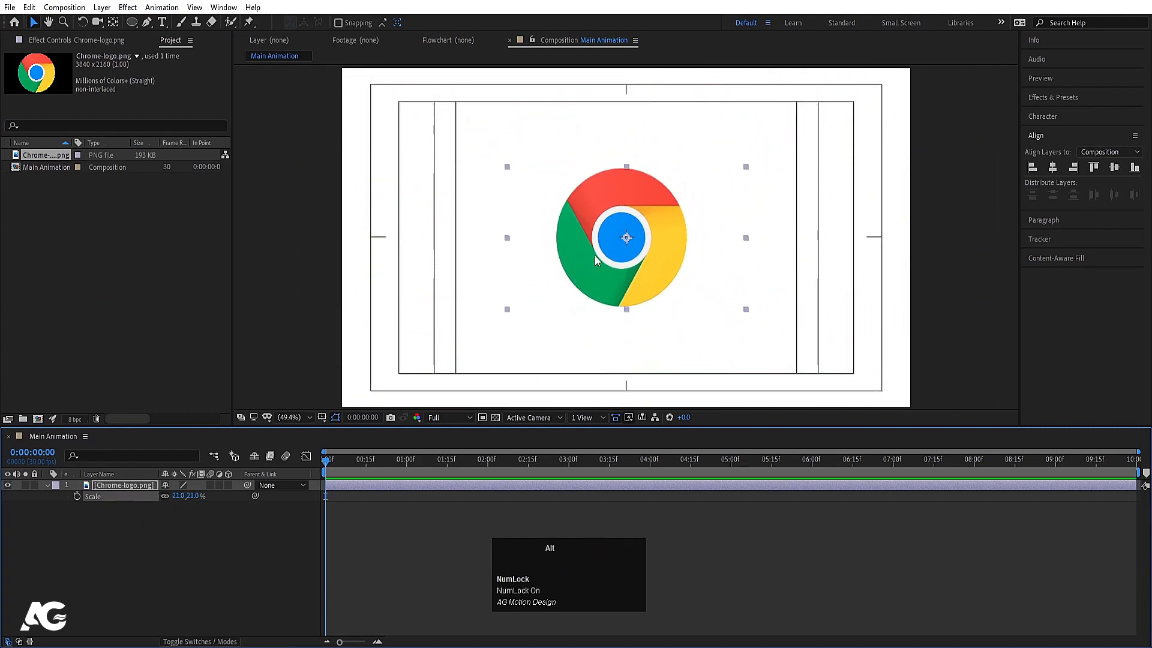
# Move the logo layer's anchor point to the center of its blue circle with the Pan Behind tool.
pyautogui.scroll(2, 596, 247)
pyautogui.scroll(2, 596, 243)
pyautogui.moveTo(596, 243); pyautogui.dragTo(615, 256)
pyautogui.click(112, 22)
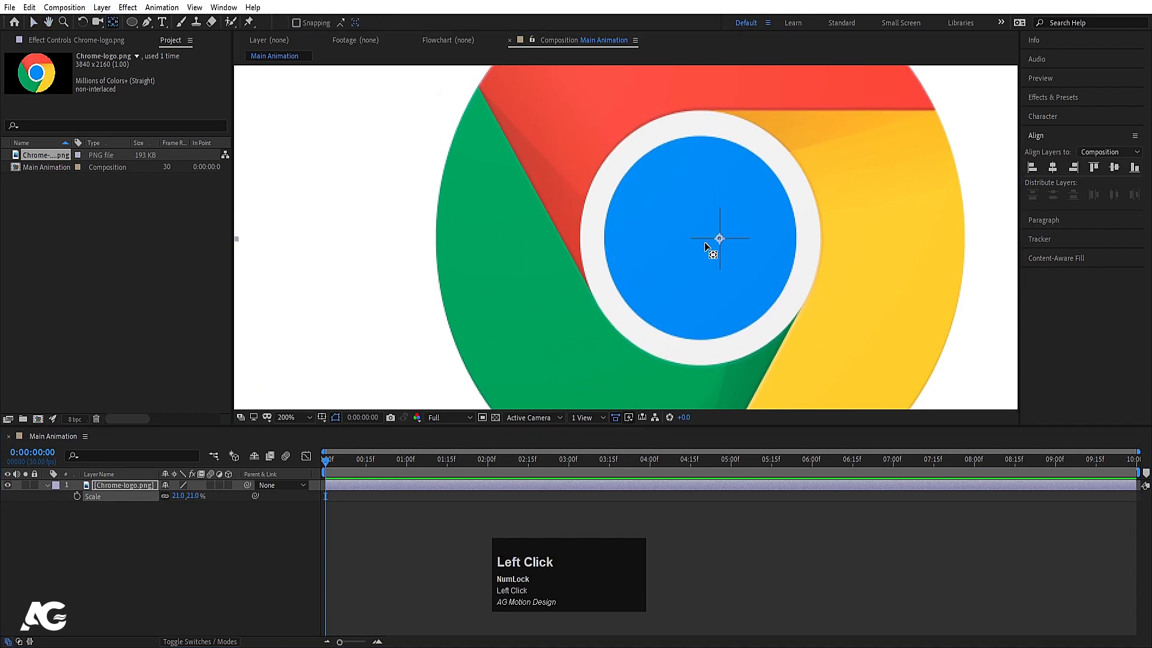
pyautogui.moveTo(719, 239); pyautogui.dragTo(697, 240)
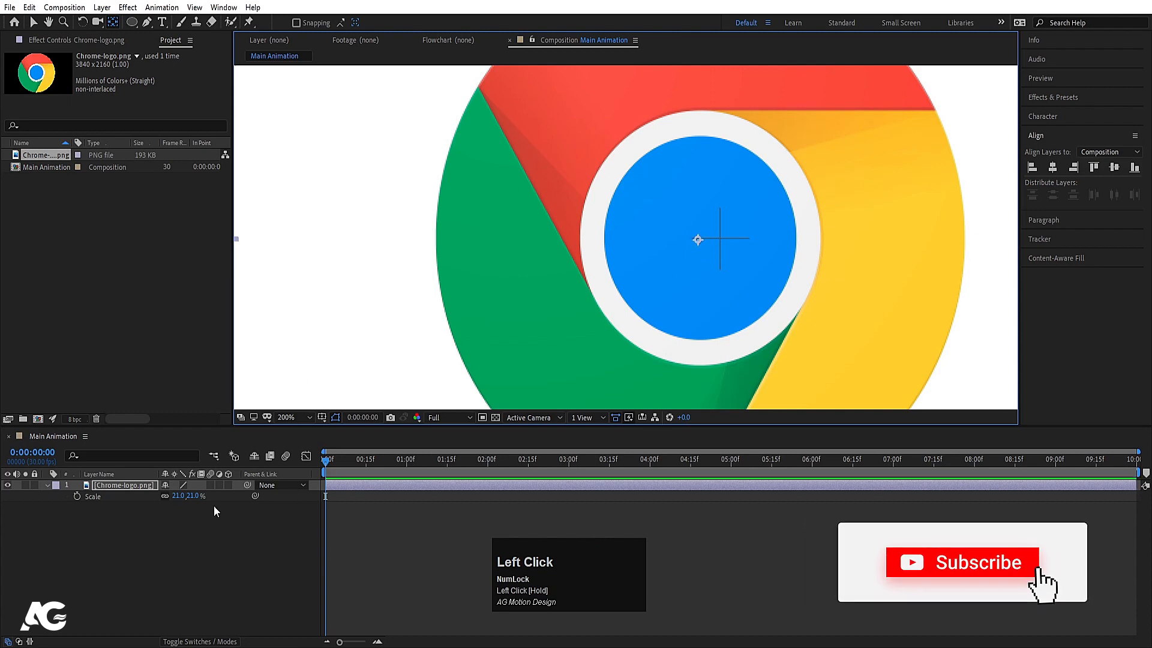
# Try to align the logo layer horizontally to the center of the composition.
pyautogui.click(185, 504)
pyautogui.click(136, 485)
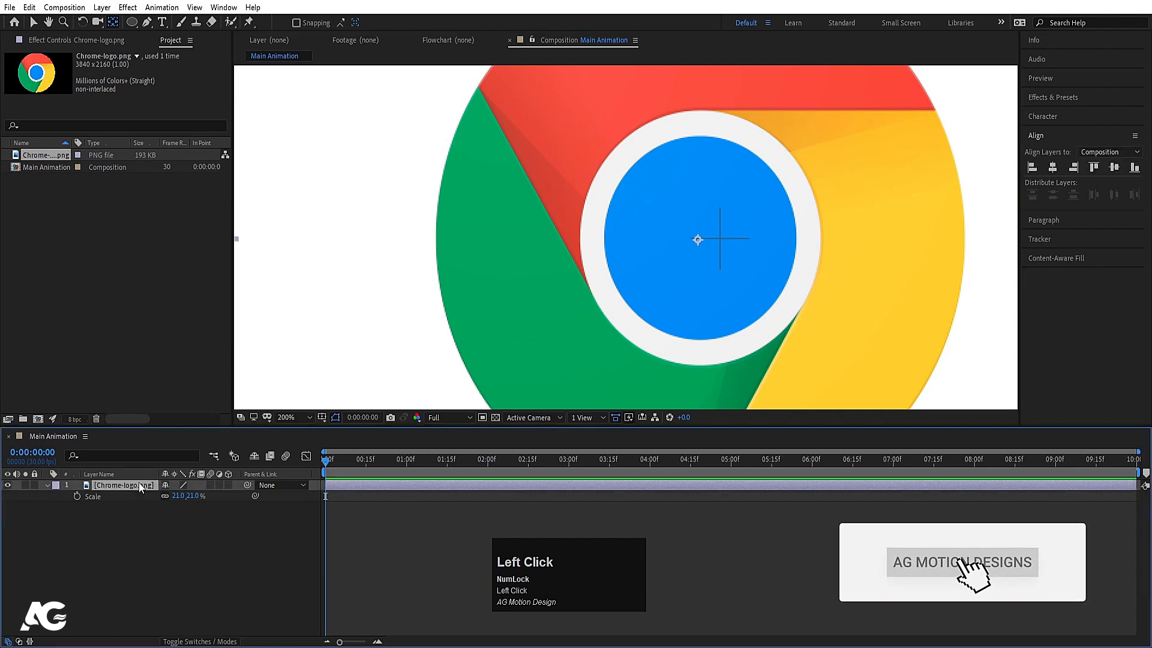
pyautogui.click(1052, 168)
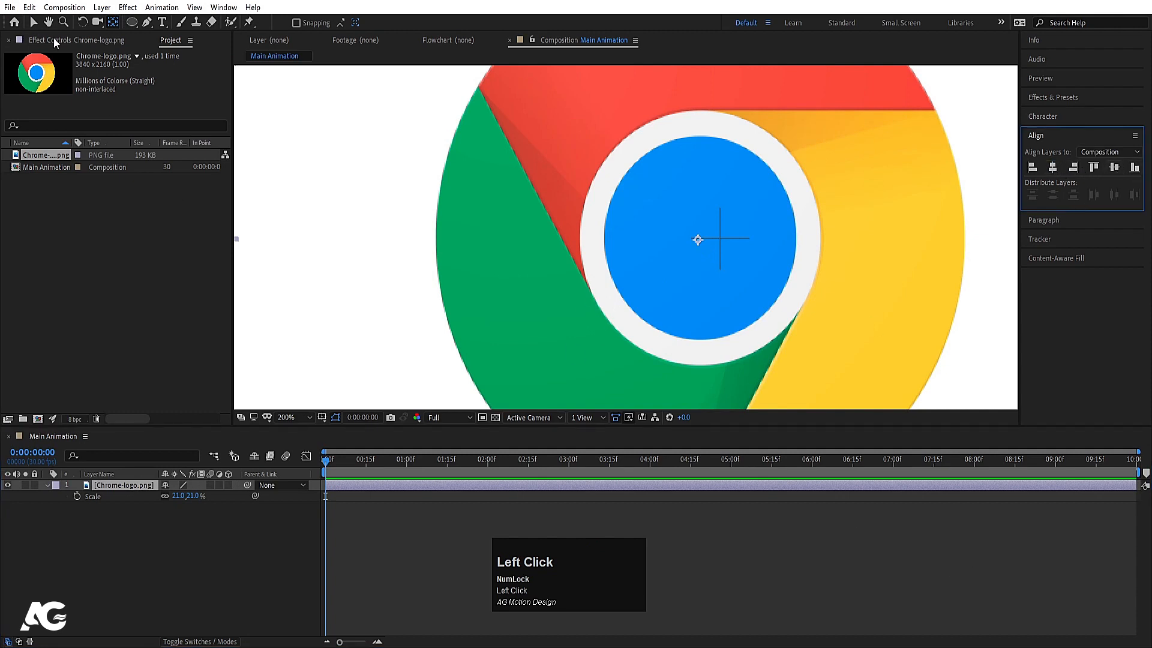
# Move the logo onto the composition's center mark and nudge it two steps left and one step down.
pyautogui.press('v')
pyautogui.moveTo(699, 277); pyautogui.dragTo(720, 274)
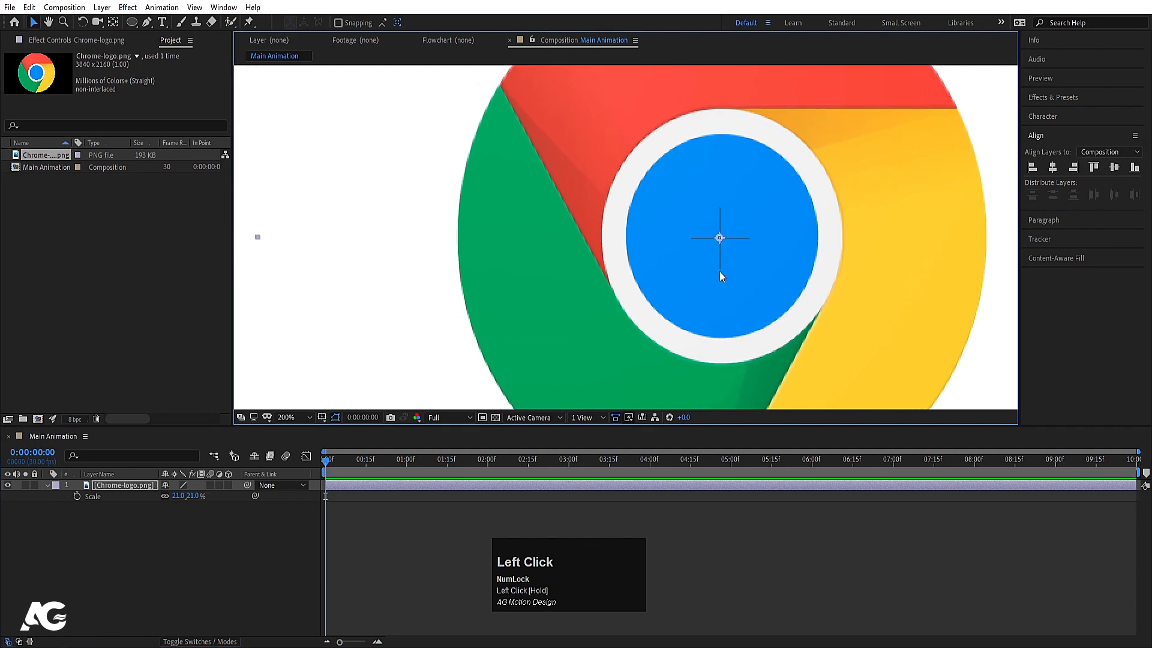
pyautogui.press('Left')
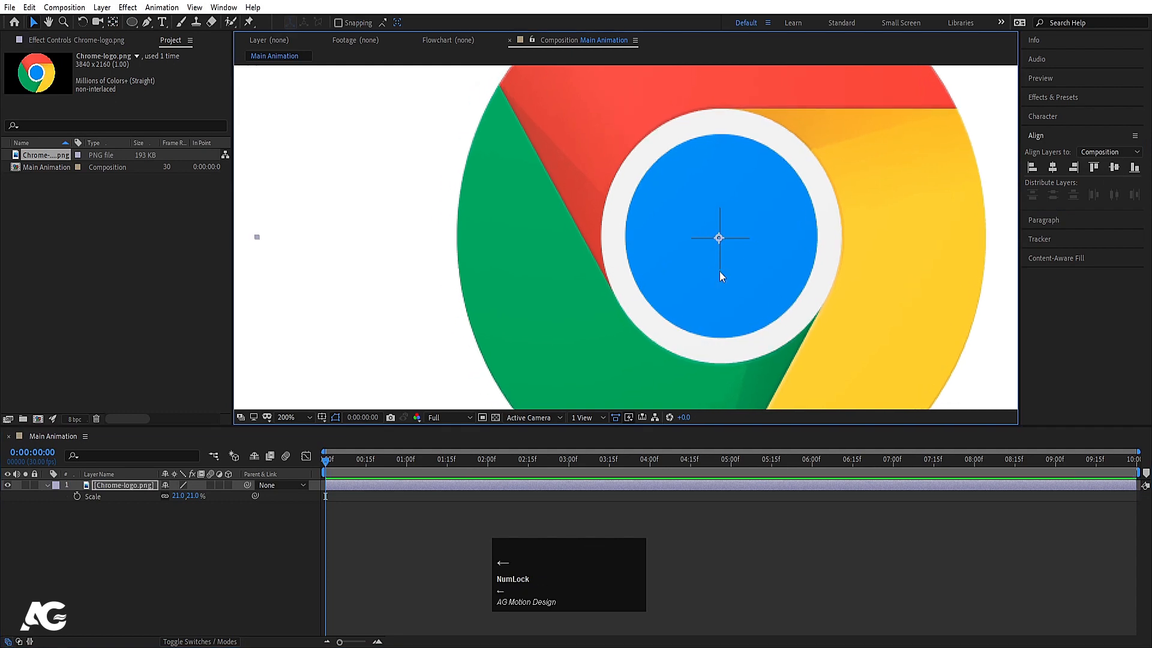
pyautogui.press('Left')
pyautogui.press('Down')
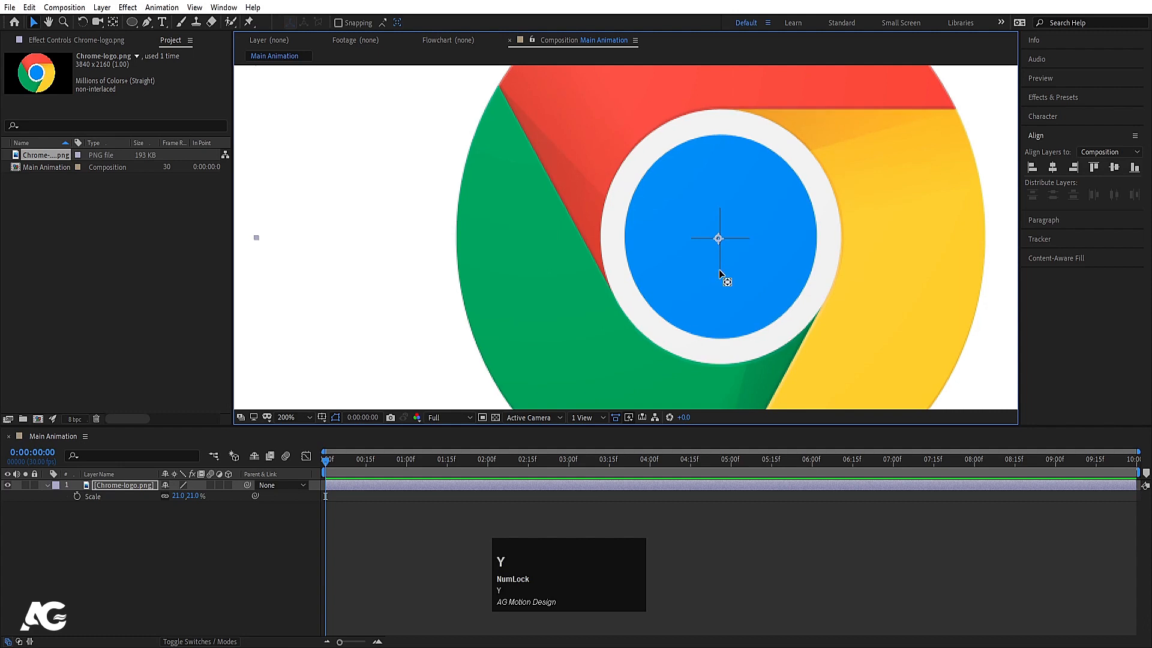
# Fine-tune the logo's anchor point so it sits exactly on the composition's center cross.
pyautogui.press('y')
pyautogui.scroll(5, 742, 220)
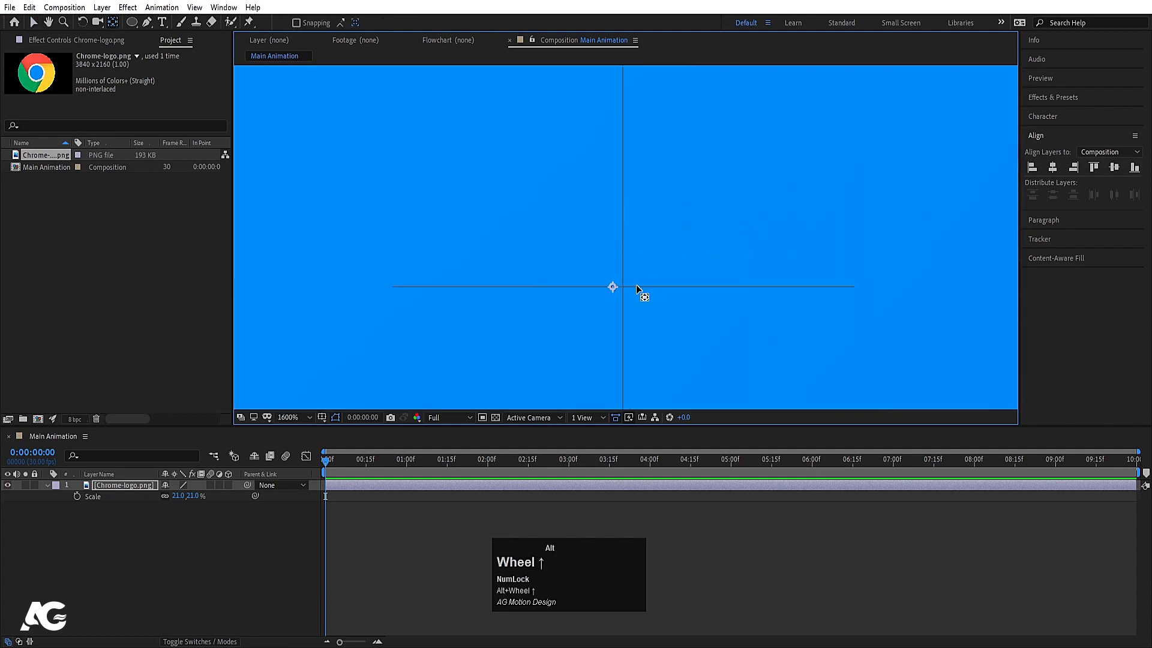
pyautogui.click(613, 286)
pyautogui.moveTo(613, 286); pyautogui.dragTo(622, 286)
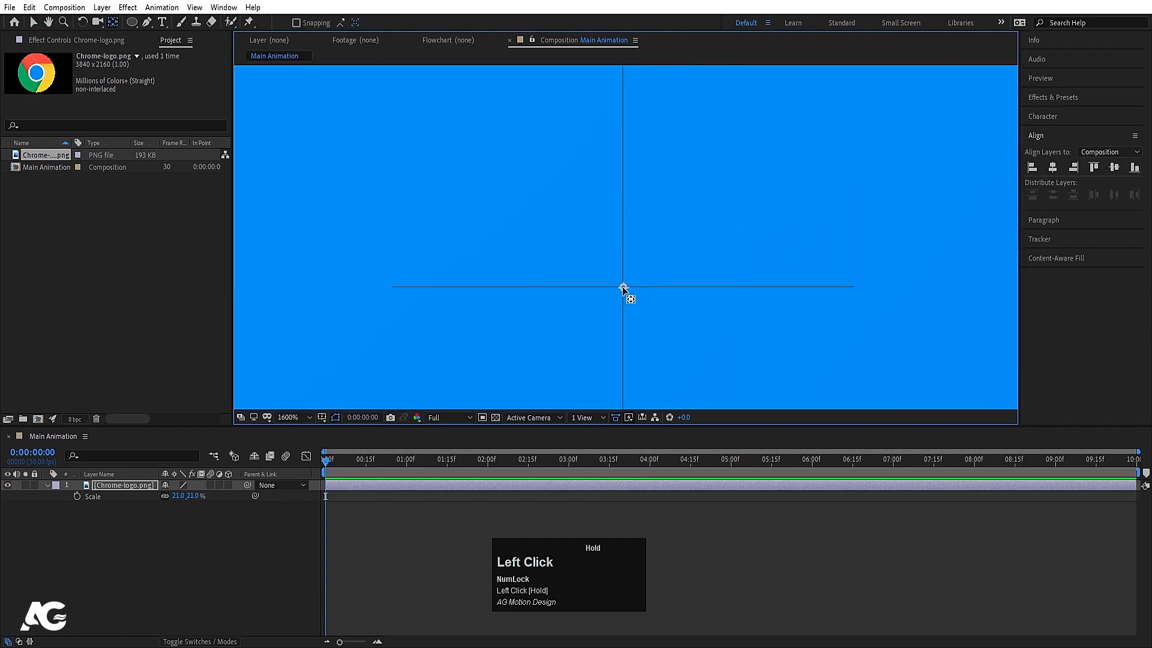
pyautogui.scroll(-8, 647, 264)
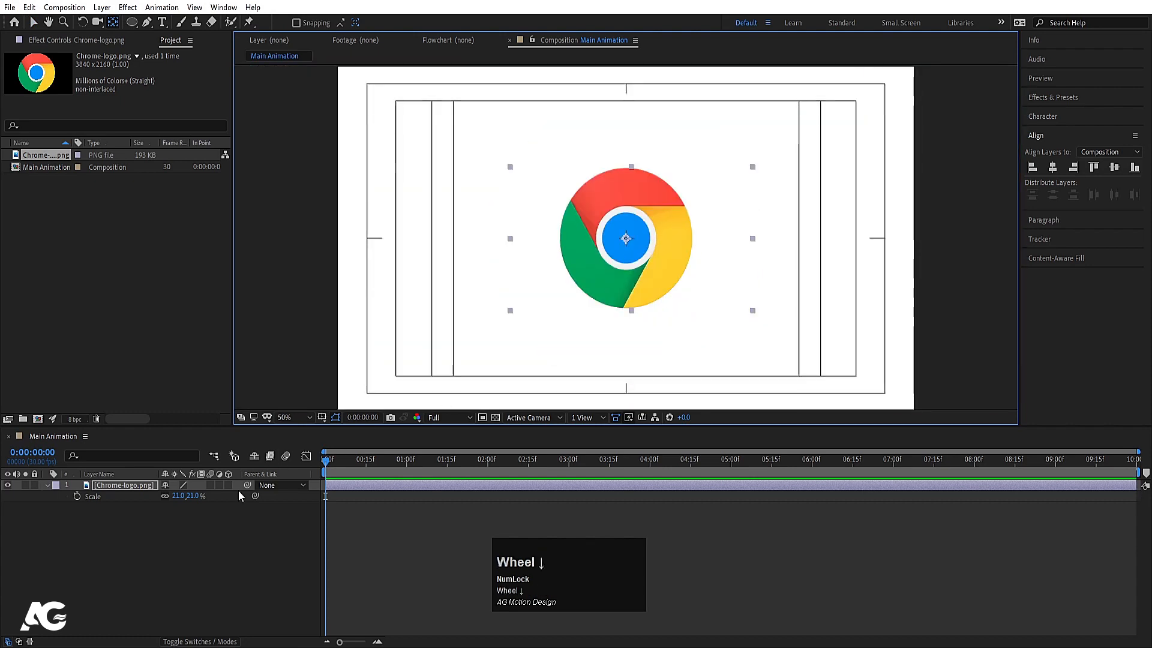
# Deselect the logo and set up the Ellipse tool with fill color 008BF8 sampled from the logo's blue circle.
pyautogui.click(187, 534)
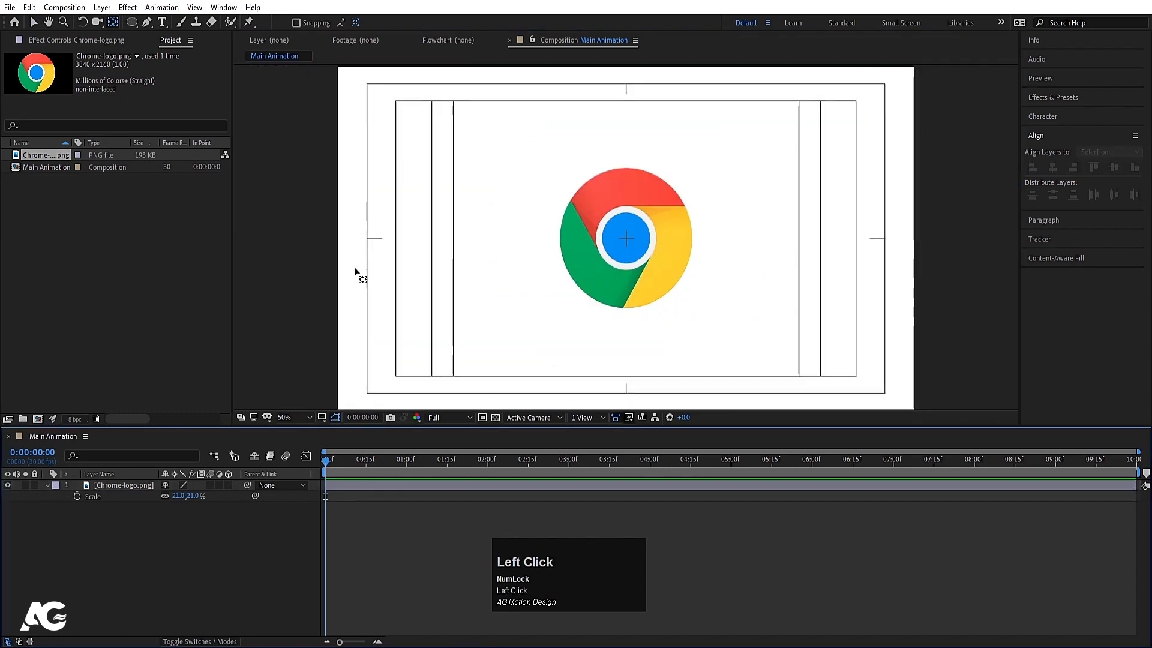
pyautogui.click(131, 22)
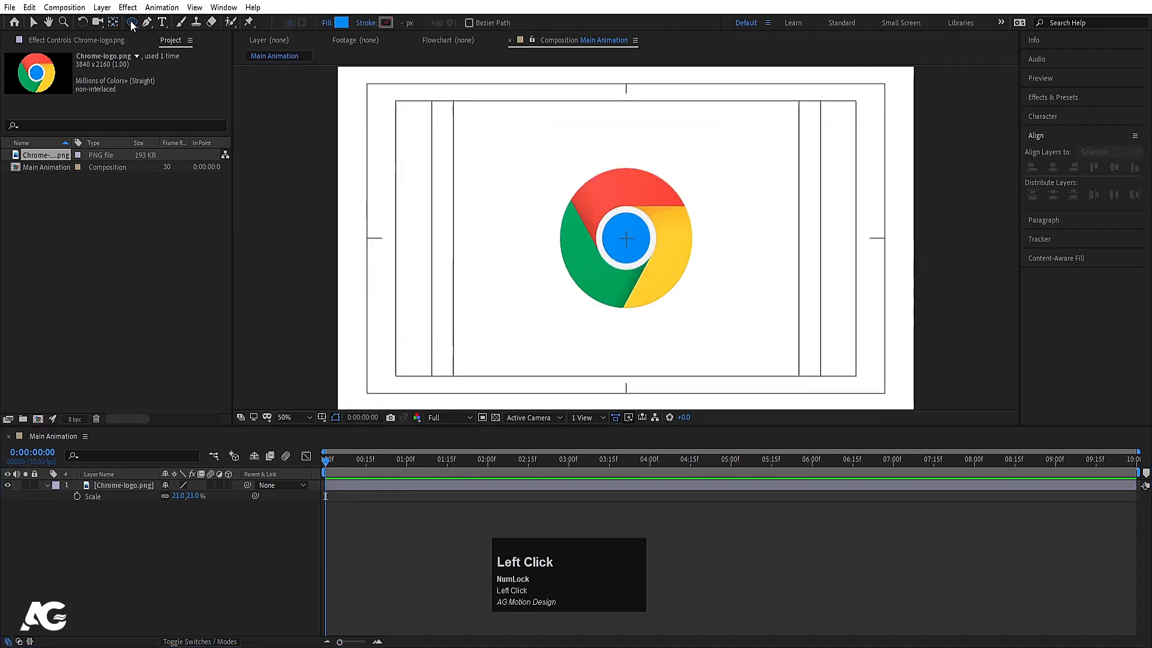
pyautogui.click(340, 23)
pyautogui.click(277, 268)
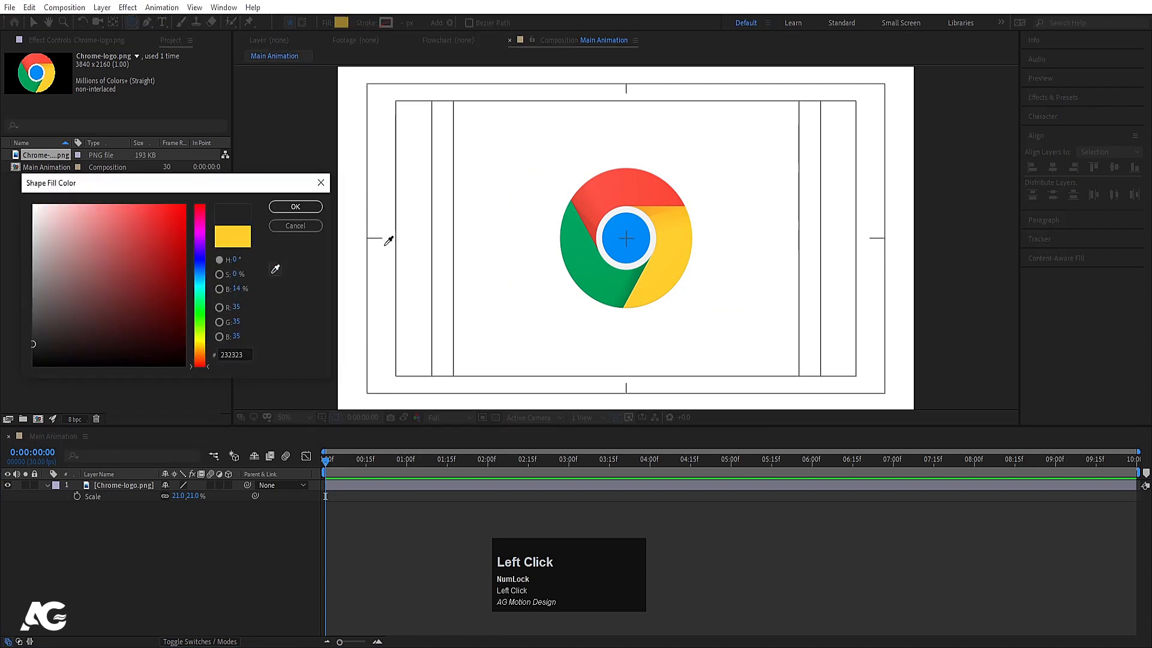
pyautogui.click(641, 235)
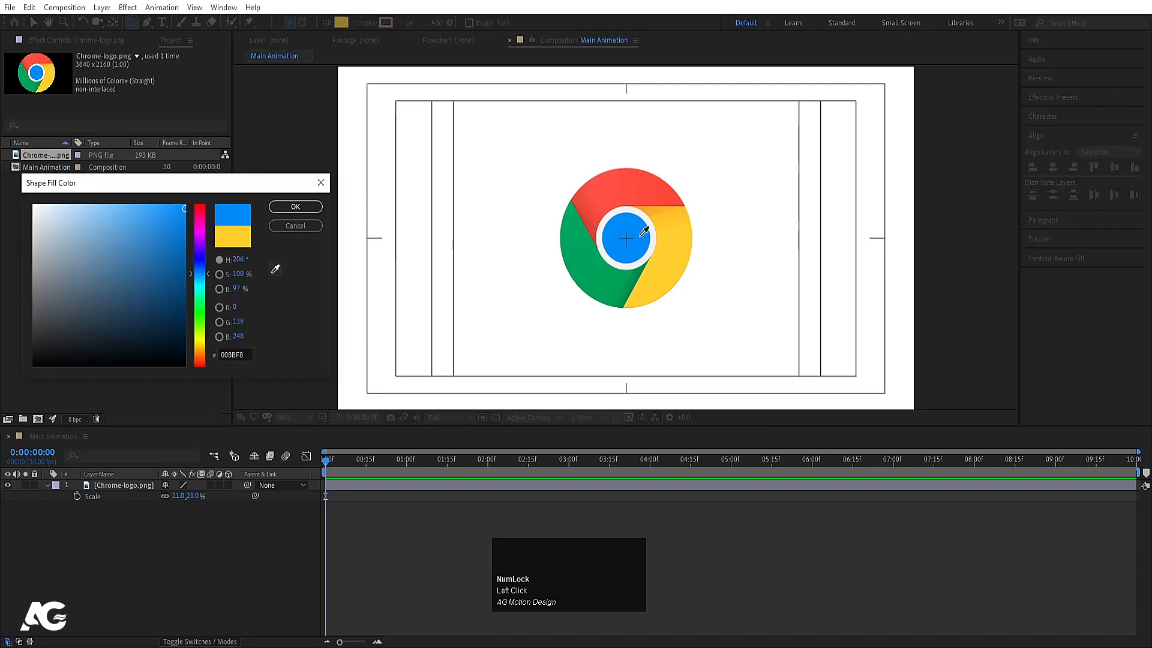
pyautogui.click(271, 207)
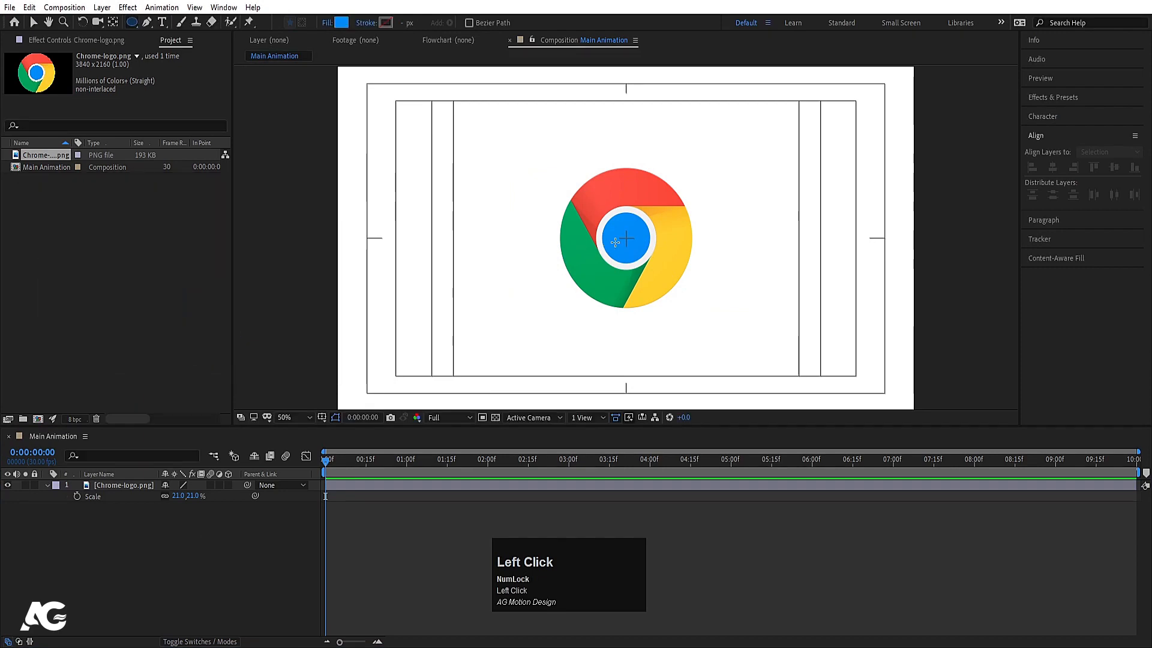
# Draw a perfect circle slightly smaller than the logo's blue circle on a new shape layer over it.
pyautogui.keyDown('alt'); pyautogui.scroll(2, 622, 236); pyautogui.keyUp('alt')
pyautogui.moveTo(582, 171); pyautogui.dragTo(632, 213)
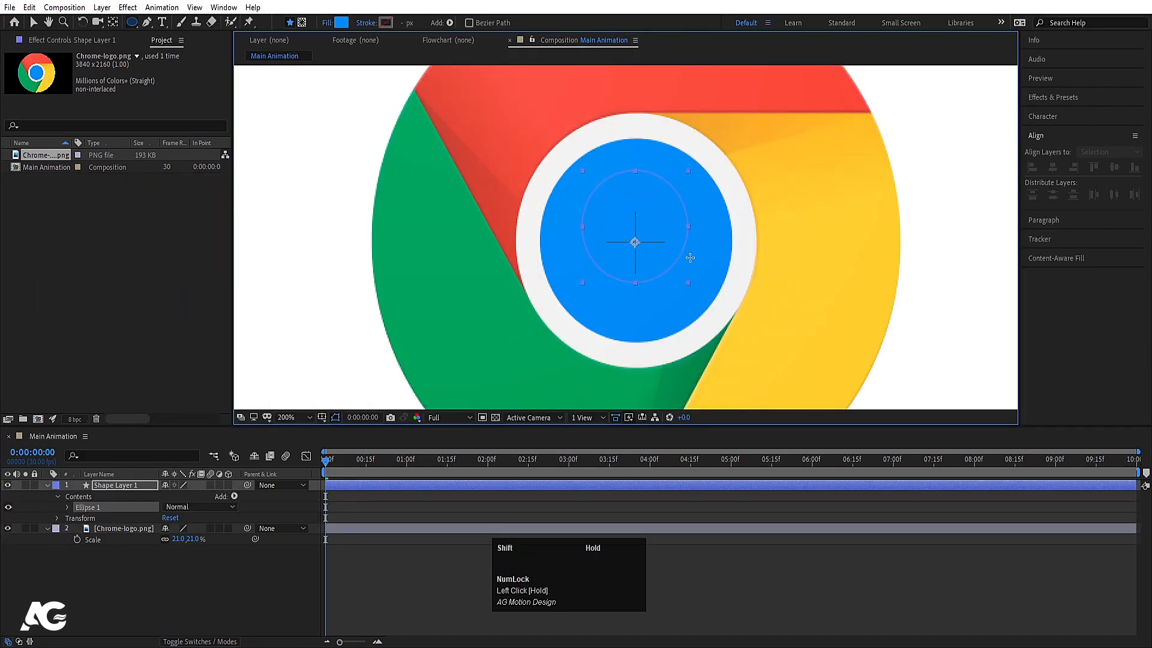
pyautogui.moveTo(689, 257); pyautogui.dragTo(744, 306)
# Center the circle's anchor point on its shape and align the circle horizontally and vertically to the composition's center.
pyautogui.hotkey('ctrl', 'alt', 'Home')
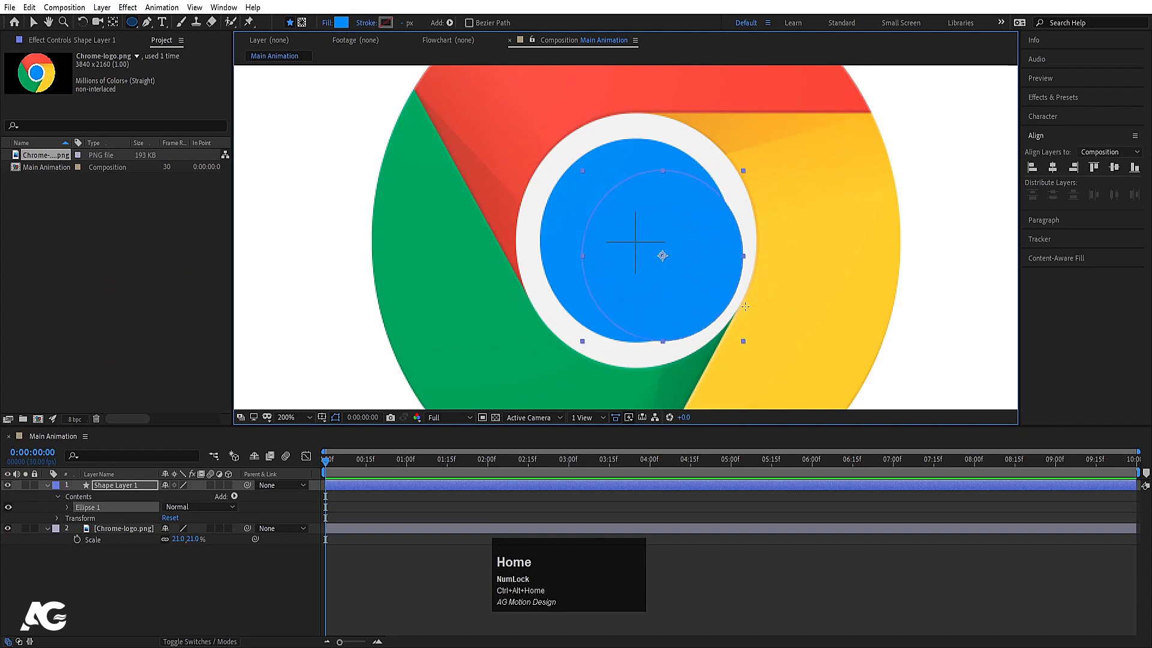
pyautogui.click(1052, 168)
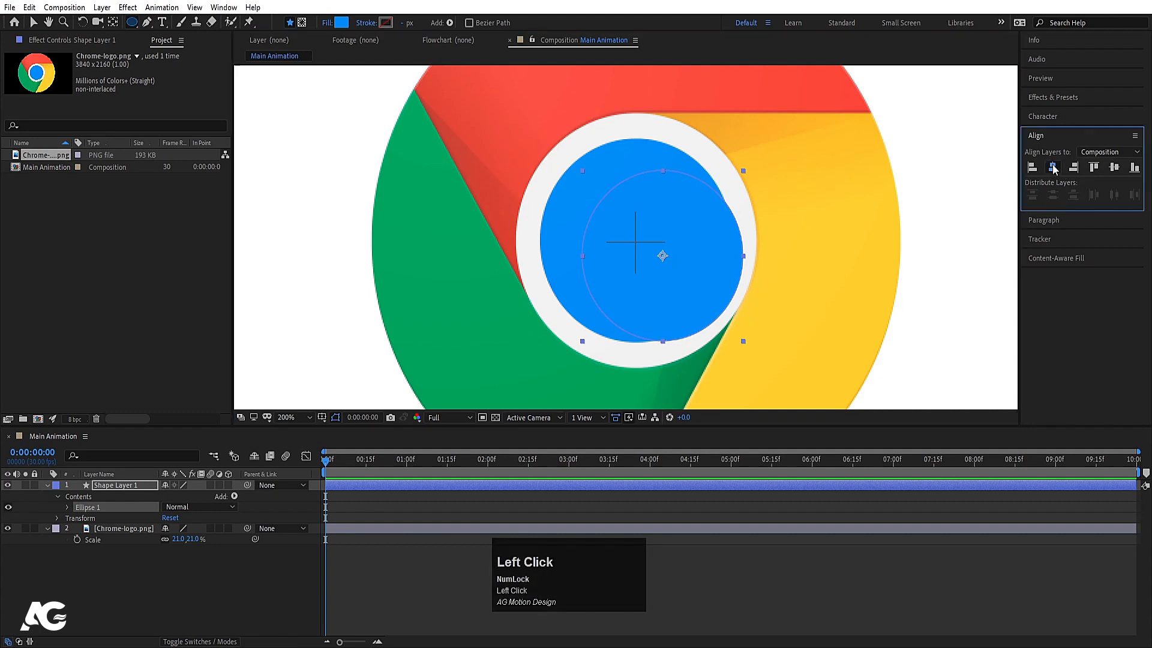
pyautogui.click(1111, 168)
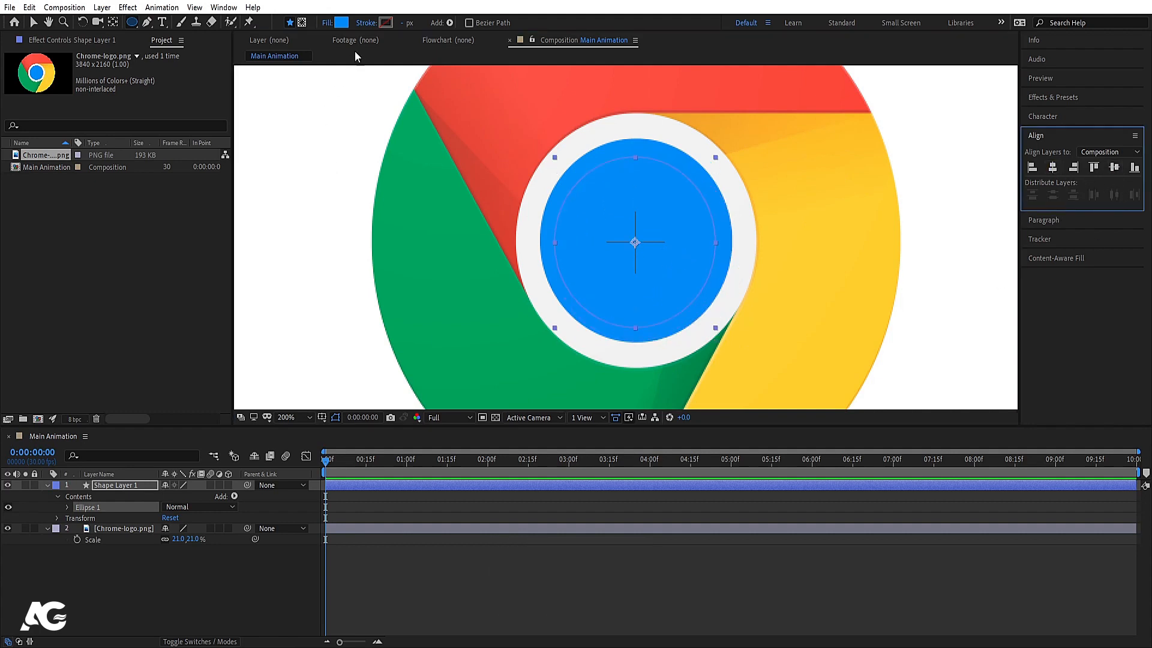
# Change the circle's fill color to black (000000).
pyautogui.click(343, 23)
pyautogui.click(77, 338)
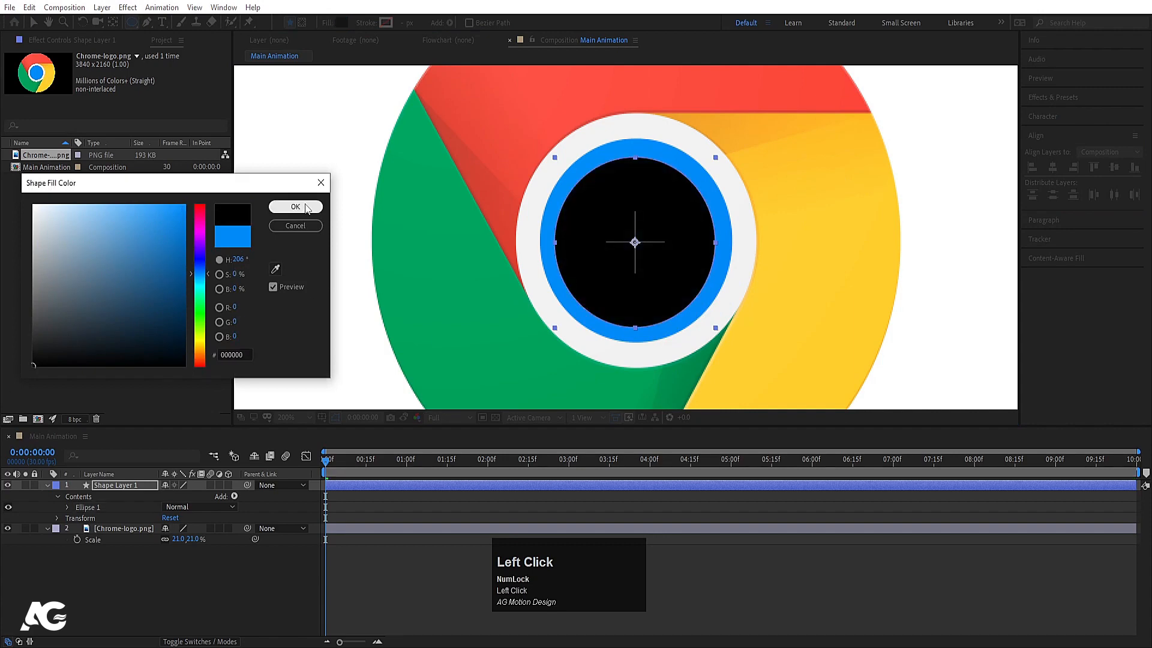
pyautogui.click(295, 207)
# Recenter the circle layer's anchor point and scale Shape Layer 1 to 115% to nearly cover the logo's blue circle.
pyautogui.click(115, 487)
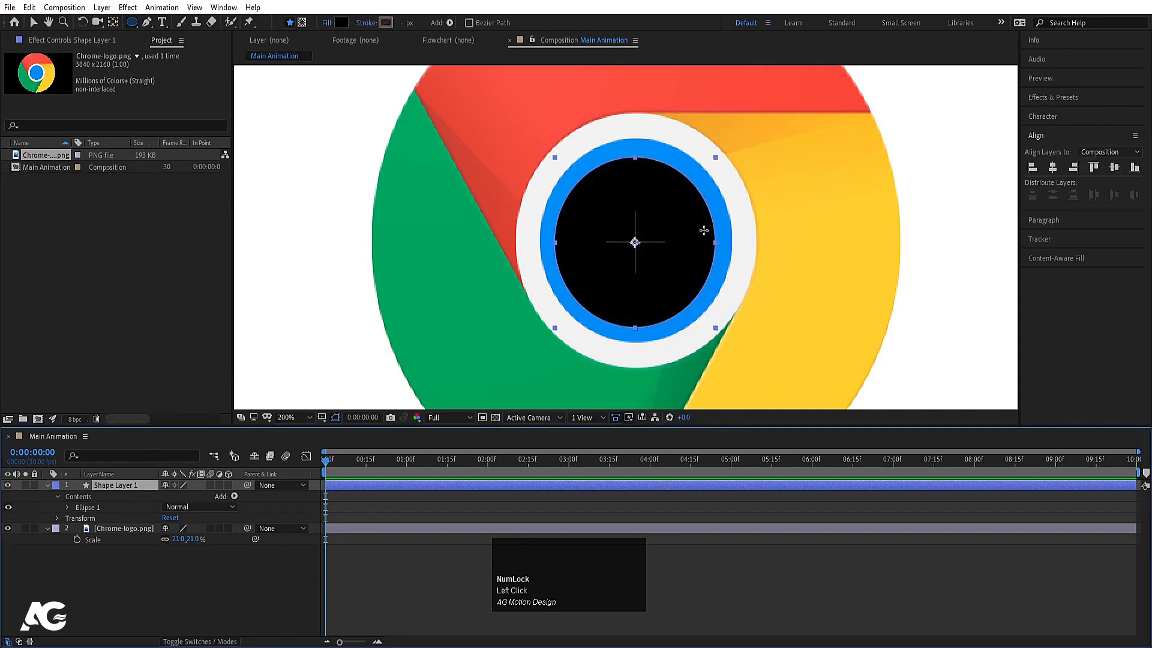
pyautogui.hotkey('ctrl', 'alt', 'Home')
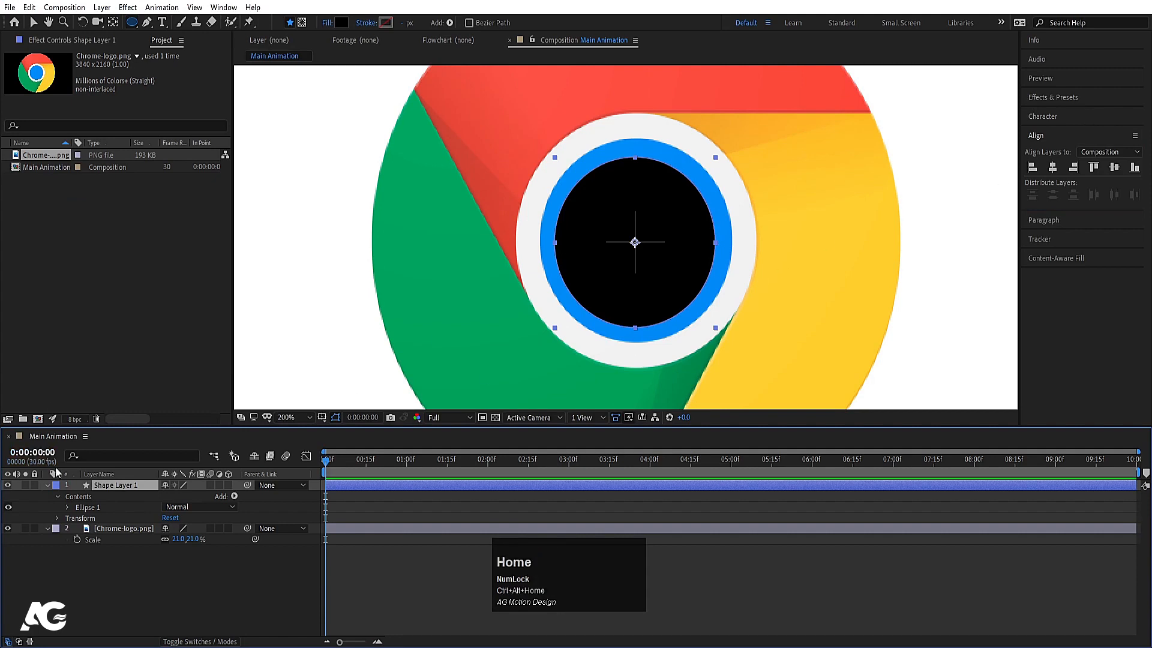
pyautogui.press('s')
pyautogui.click(182, 497)
pyautogui.moveTo(182, 496); pyautogui.dragTo(191, 497)
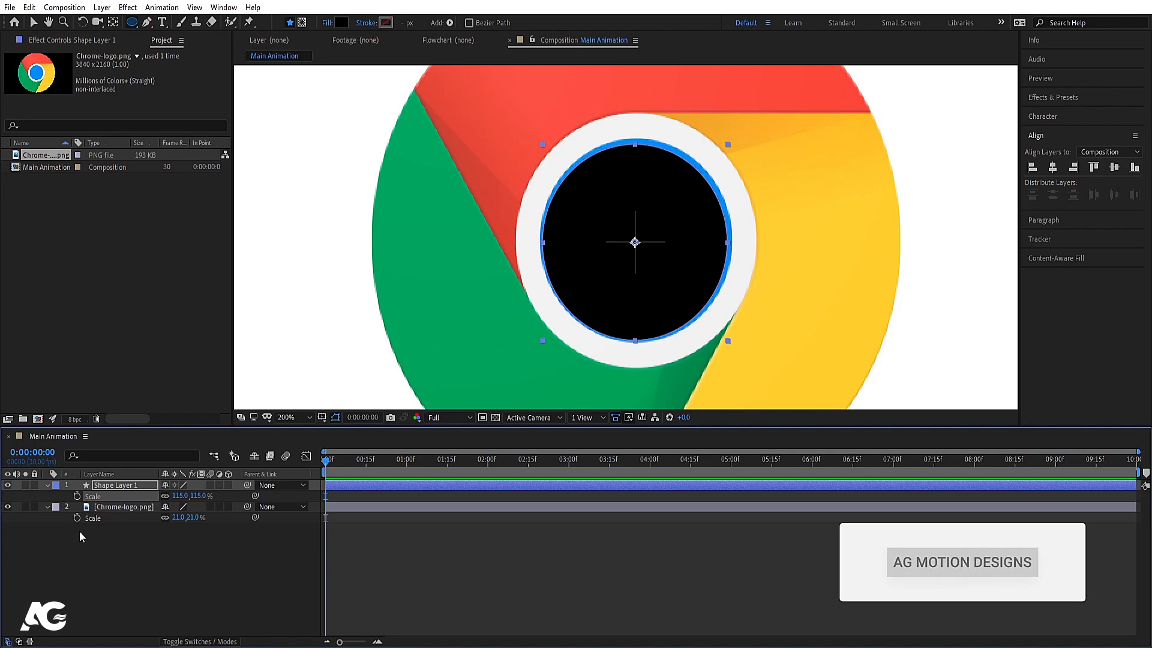
# Nudge the Chrome logo layer slightly left and down so its blue circle sits evenly around the black circle.
pyautogui.click(113, 507)
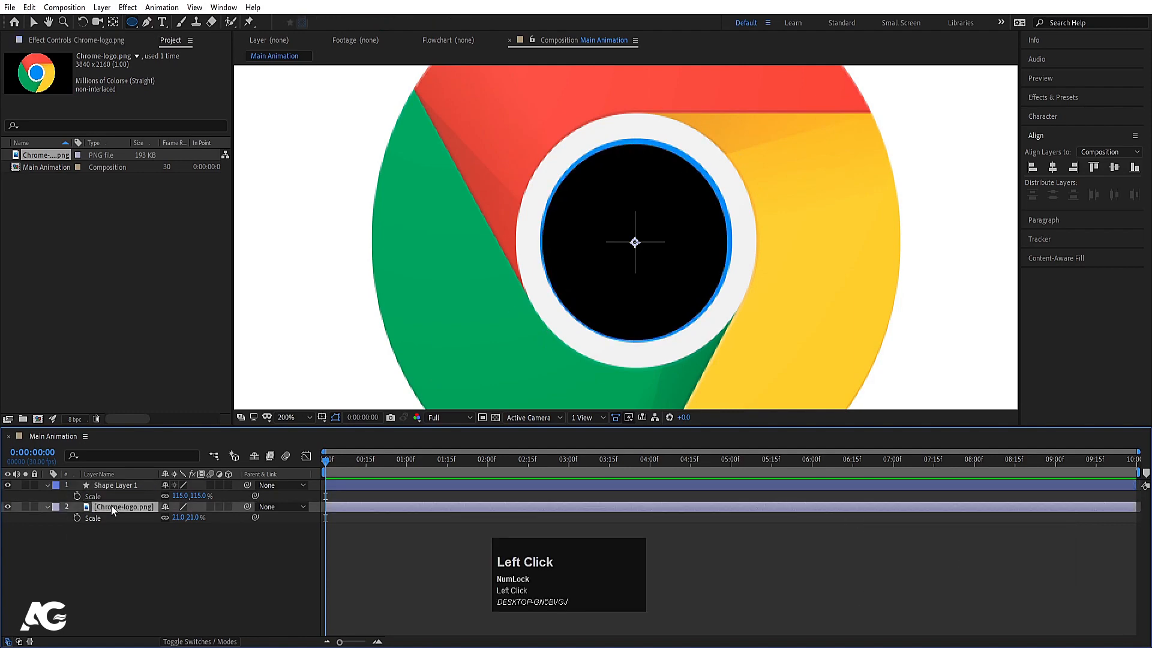
pyautogui.press('Left')
pyautogui.press('Left')
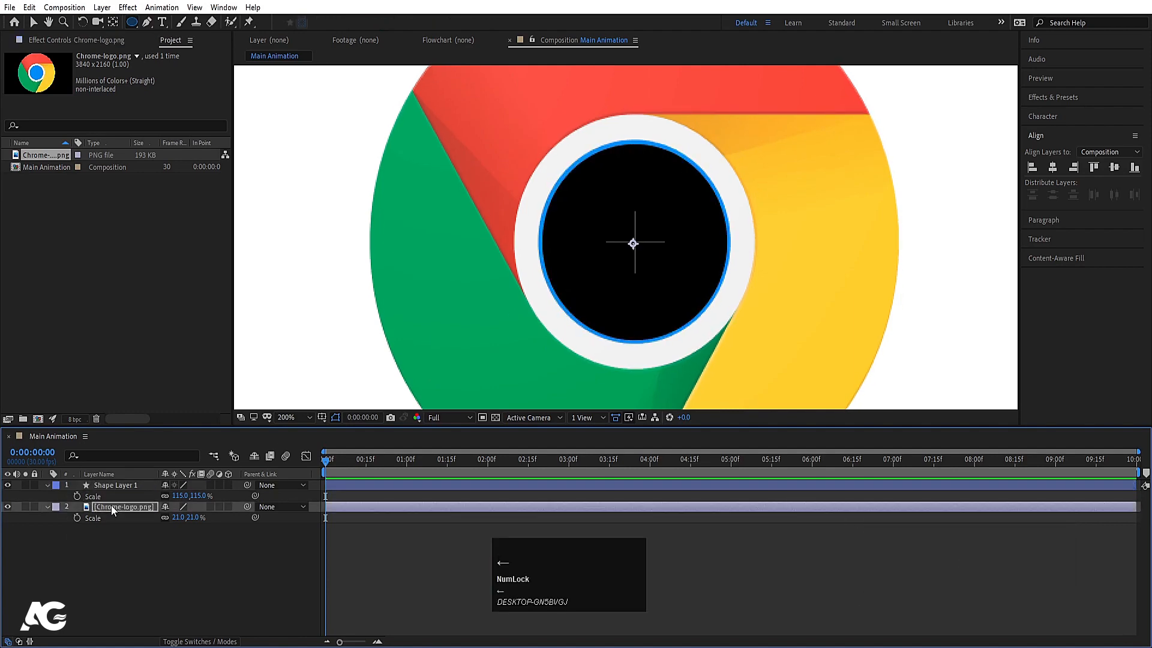
pyautogui.press('Down')
pyautogui.press('Right')
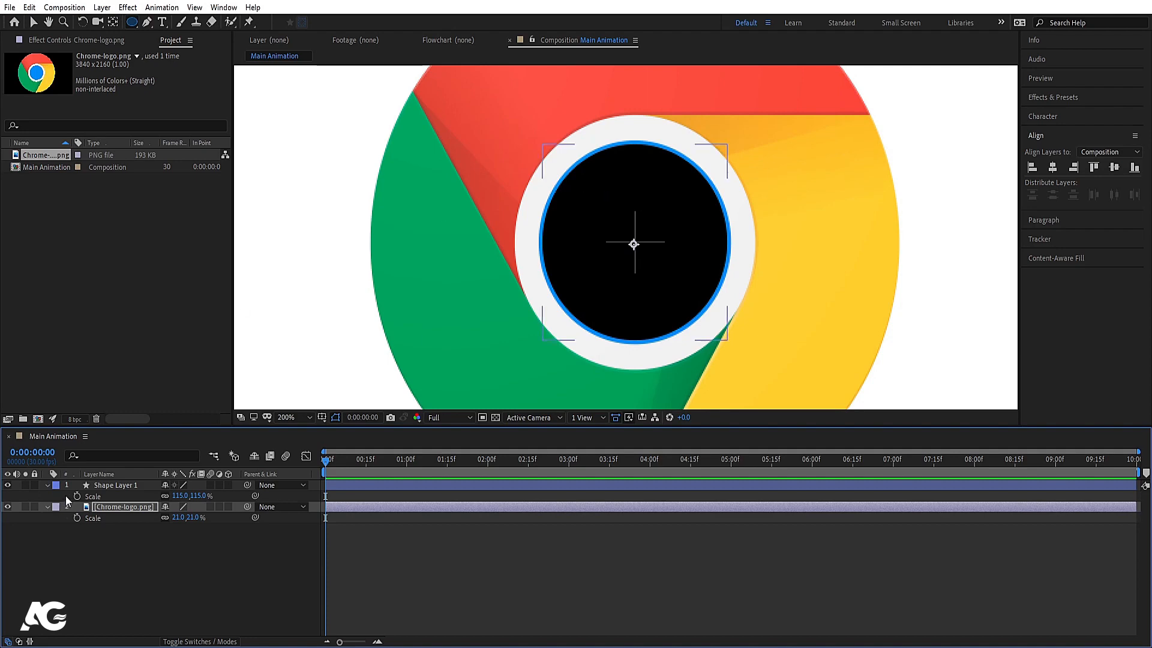
# Move the Chrome logo layer's anchor point onto the composition's center mark with the Pan Behind tool.
pyautogui.click(103, 484)
pyautogui.click(108, 507)
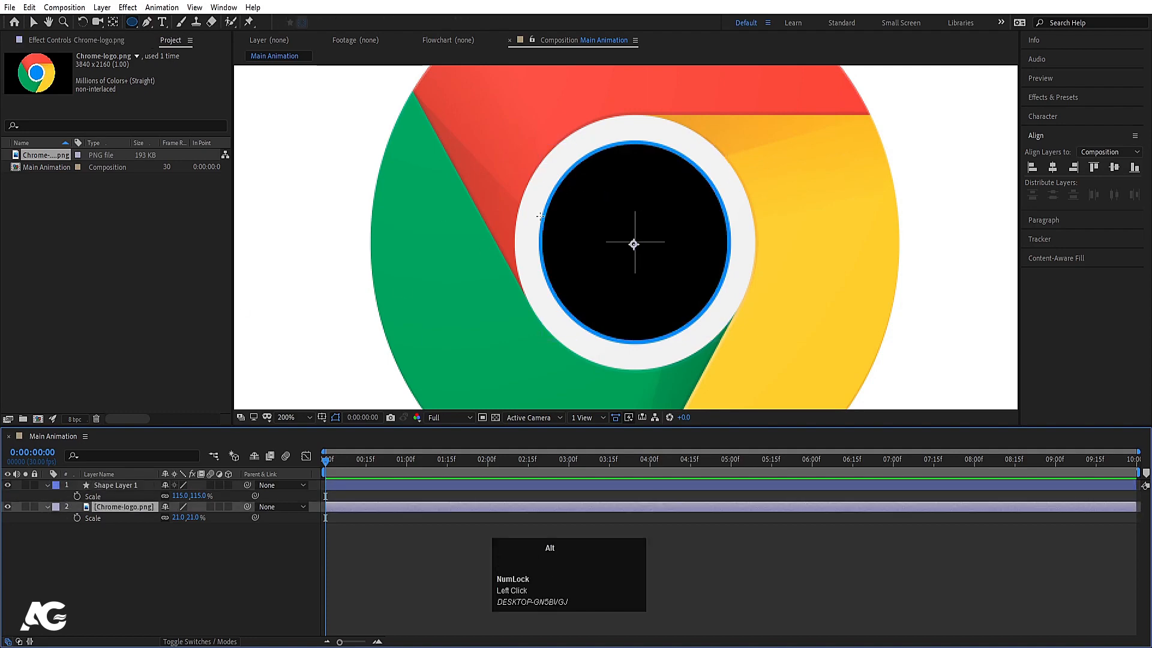
pyautogui.scroll(3, 625, 231)
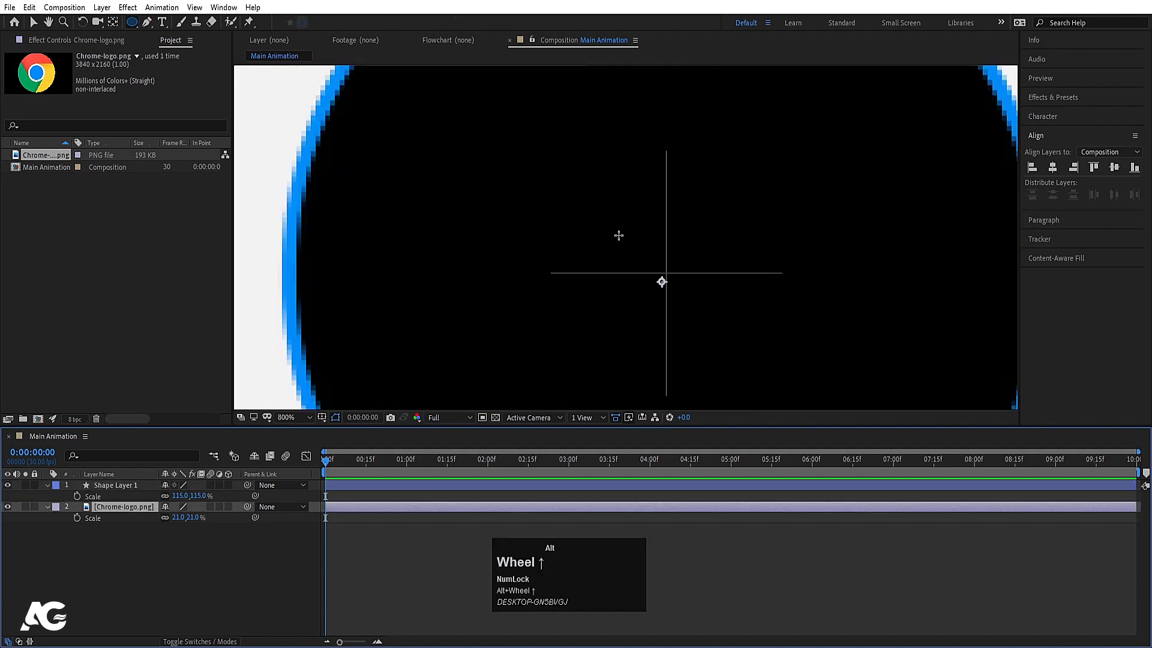
pyautogui.click(113, 22)
pyautogui.moveTo(662, 282); pyautogui.dragTo(665, 277)
pyautogui.scroll(-5, 665, 280)
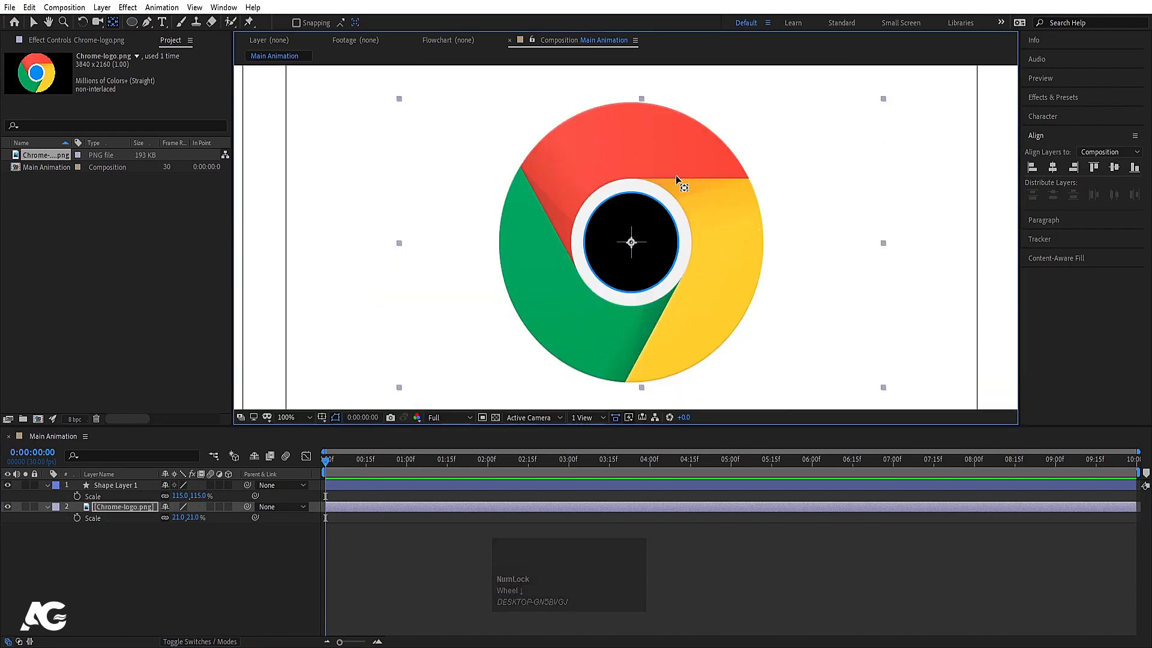
# Scale Shape Layer 1 down to 91% and fill it with the blue sampled from the logo (008EF9).
pyautogui.click(110, 485)
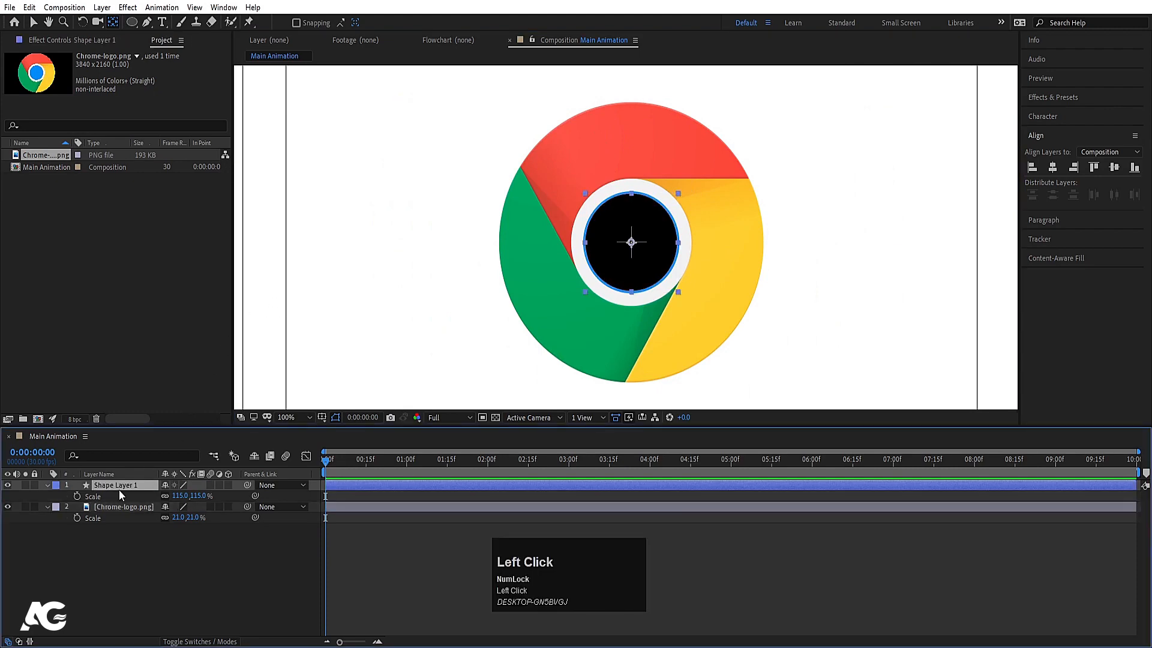
pyautogui.press('s')
pyautogui.press('s')
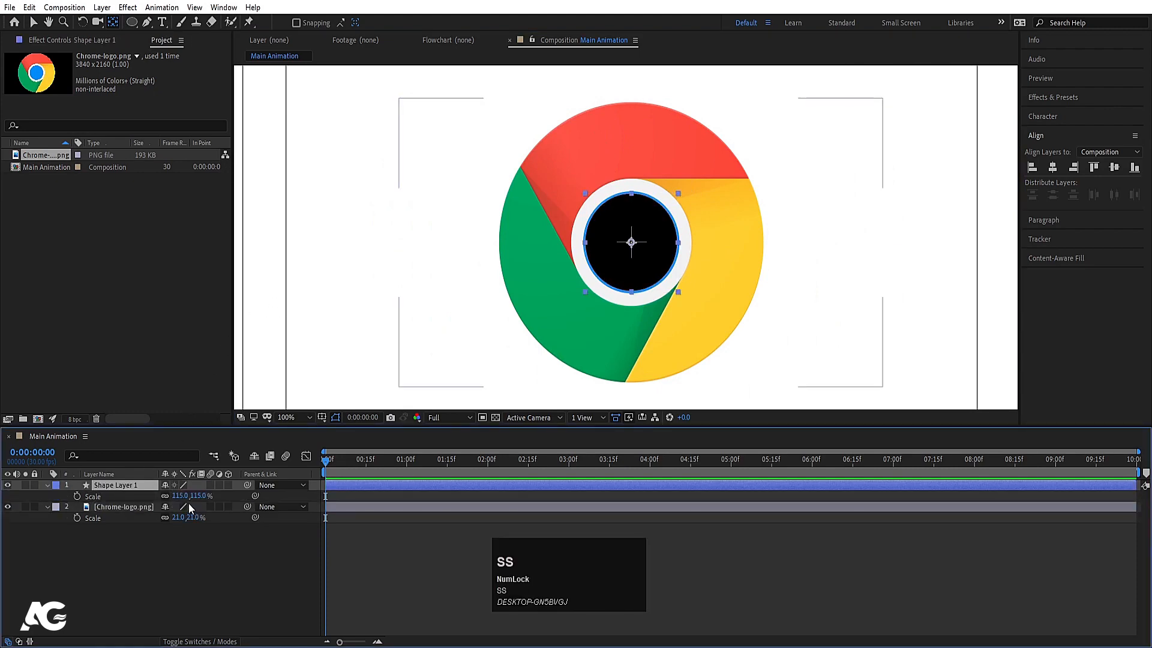
pyautogui.moveTo(179, 496); pyautogui.dragTo(168, 499)
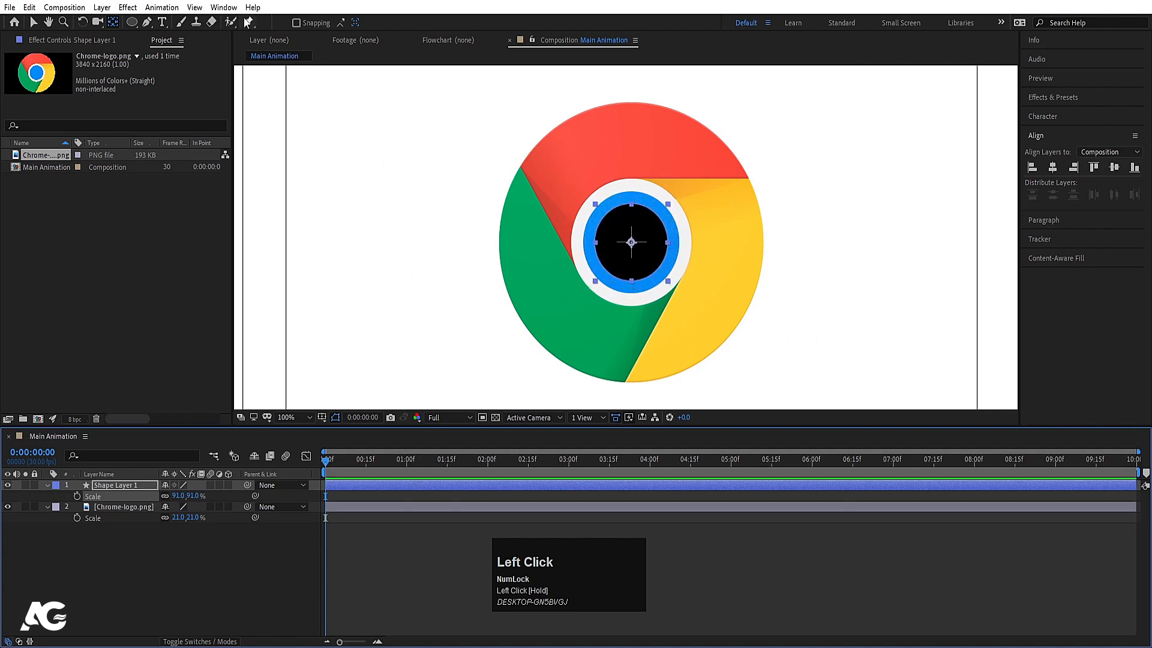
pyautogui.click(33, 23)
pyautogui.click(438, 23)
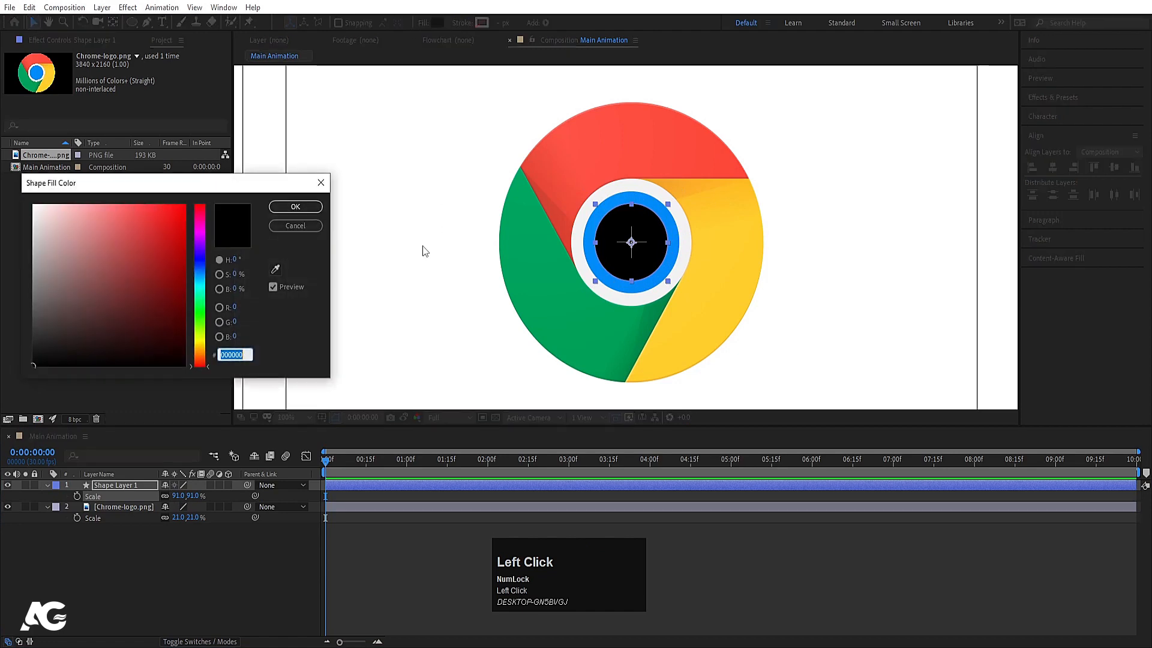
pyautogui.click(276, 269)
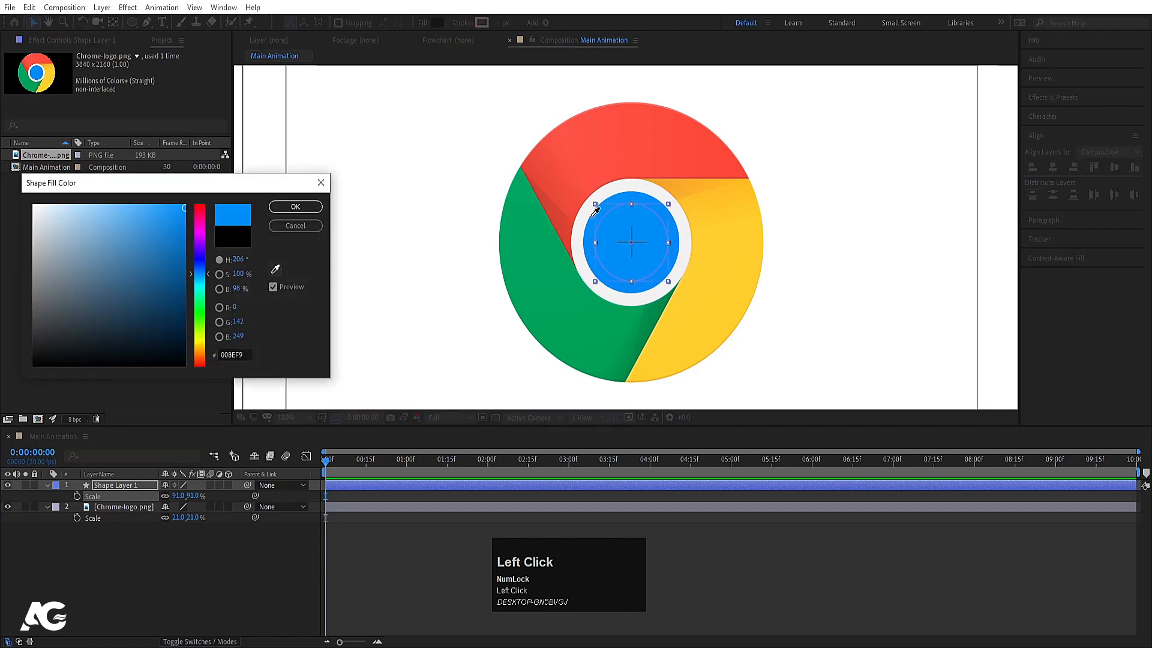
pyautogui.click(588, 245)
pyautogui.click(285, 210)
# Scale Shape Layer 1 to 119% to cover the logo's blue circle and set its label color to Blue.
pyautogui.press('s')
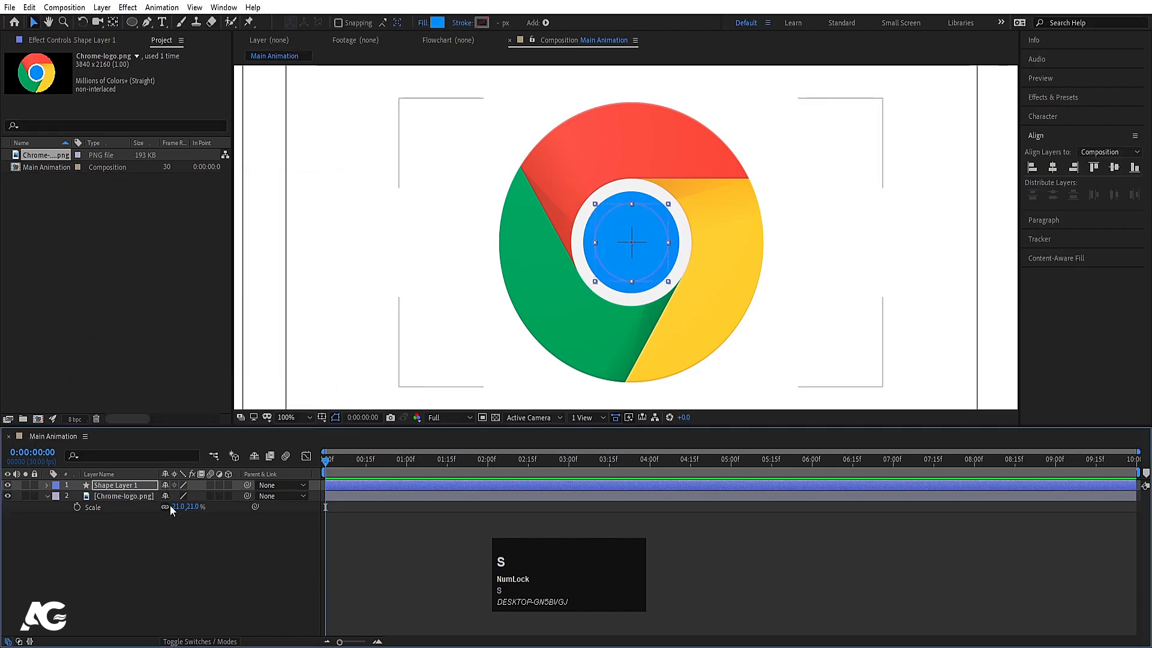
pyautogui.press('s')
pyautogui.press('s')
pyautogui.click(129, 488)
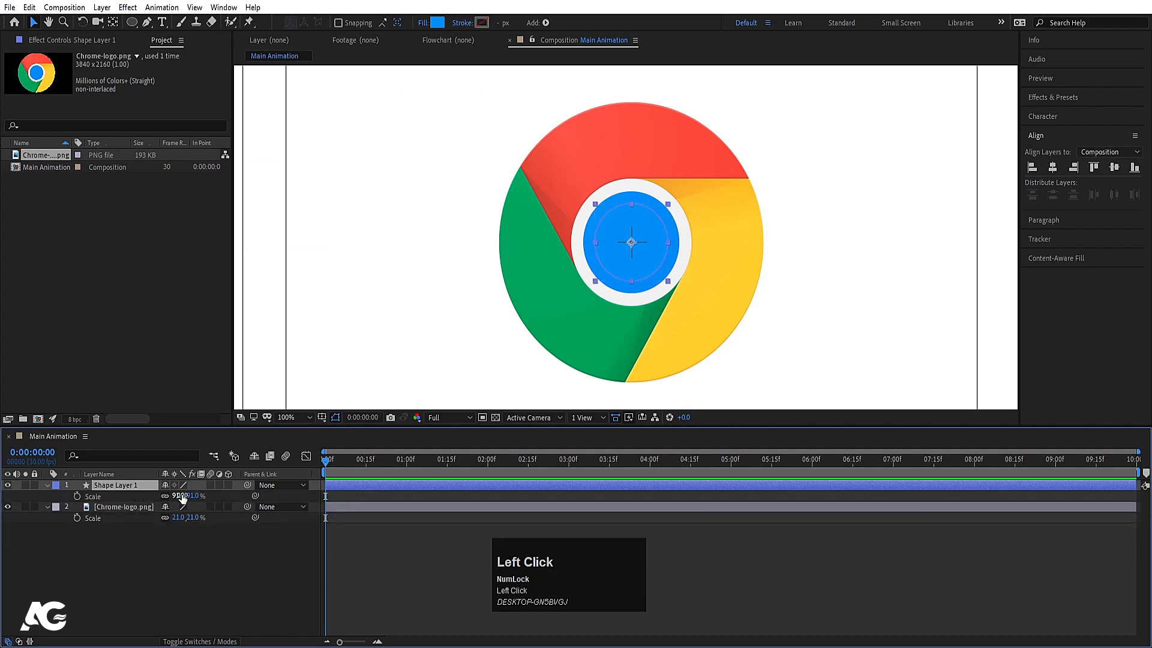
pyautogui.moveTo(179, 496); pyautogui.dragTo(198, 496)
pyautogui.click(110, 487)
pyautogui.click(56, 485)
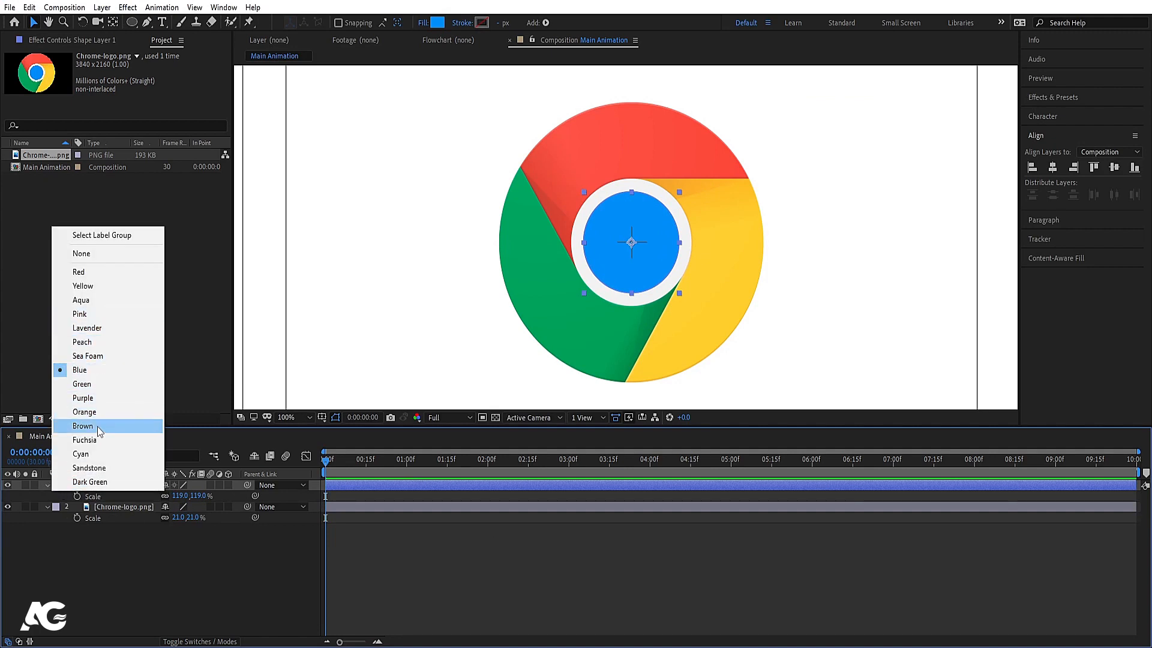
pyautogui.click(95, 372)
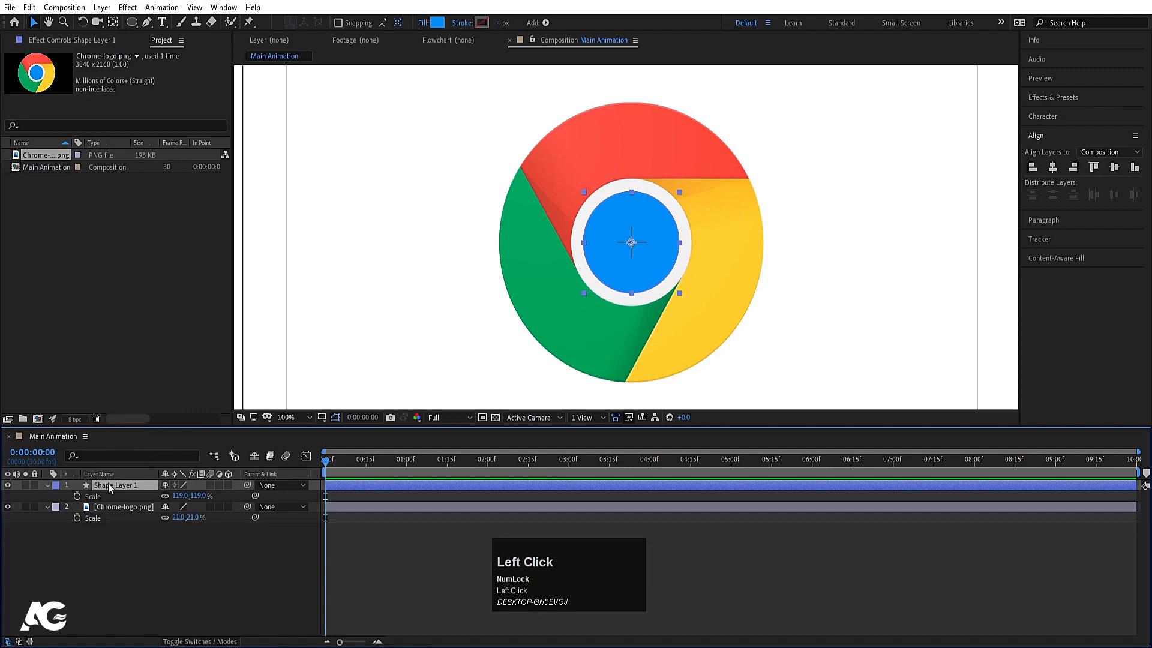
# Duplicate Shape Layer 1, fill the copy with the logo's sampled green (00A45E) and label it Green.
pyautogui.hotkey('ctrl', 'd')
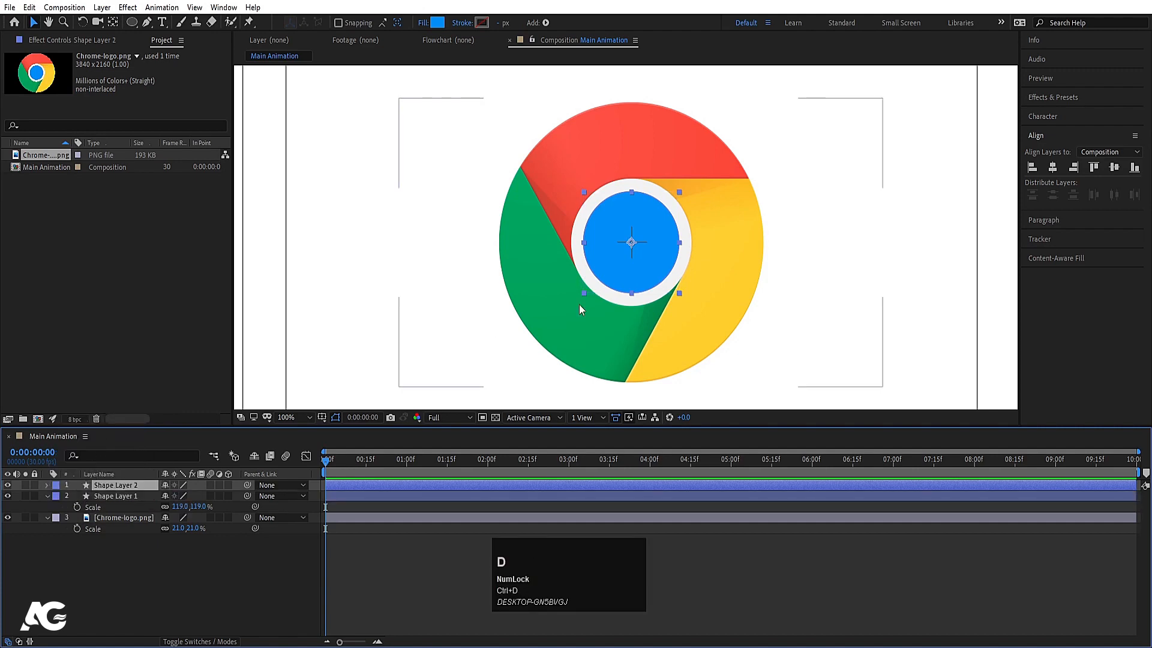
pyautogui.click(434, 23)
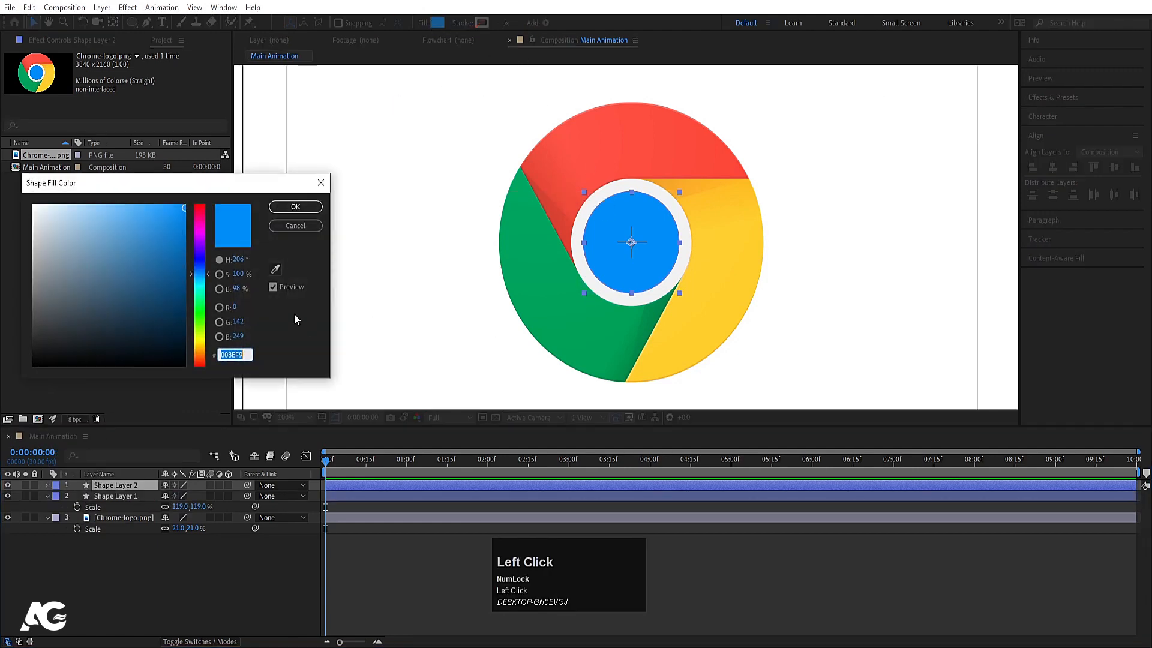
pyautogui.click(277, 270)
pyautogui.click(523, 253)
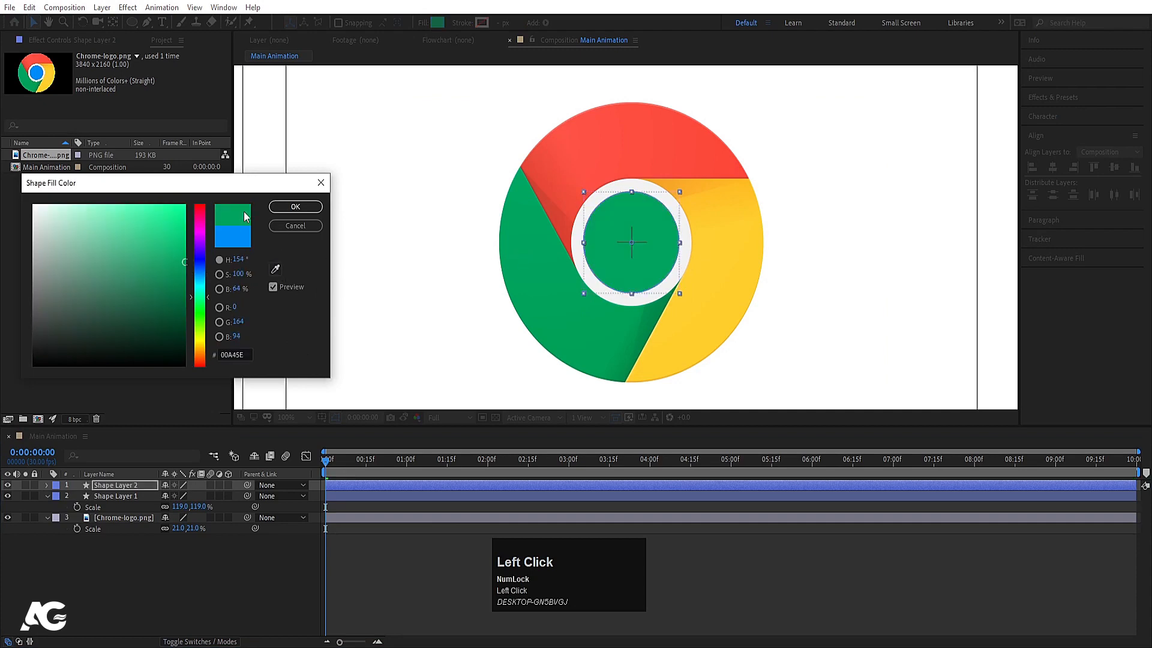
pyautogui.click(295, 207)
pyautogui.click(57, 485)
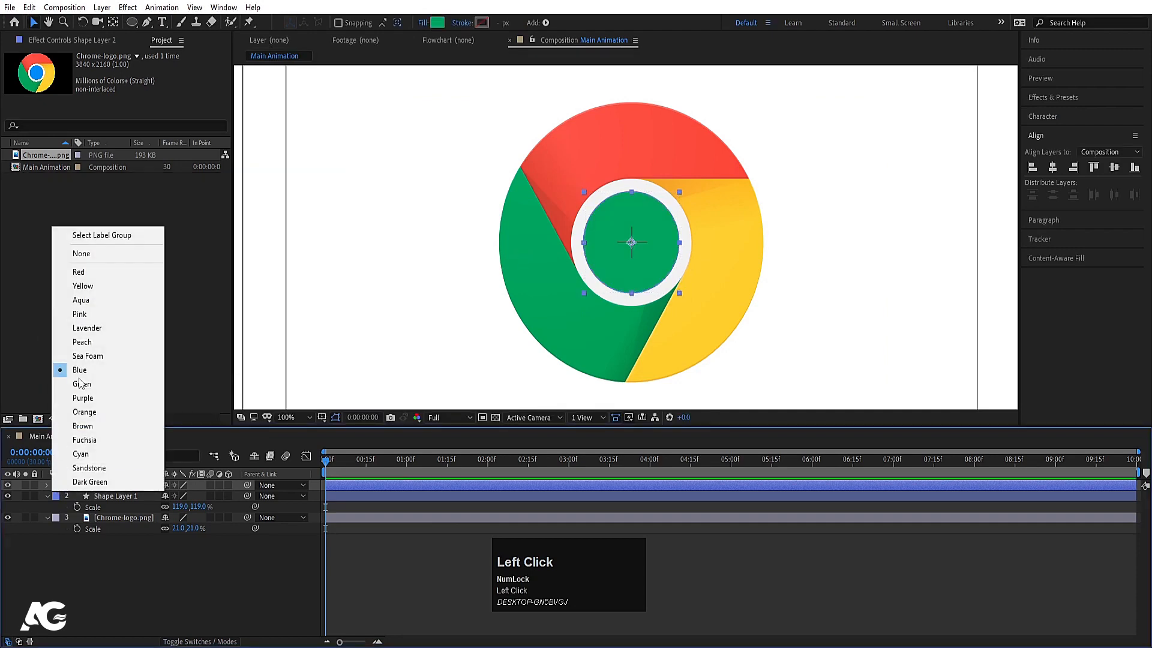
pyautogui.click(95, 385)
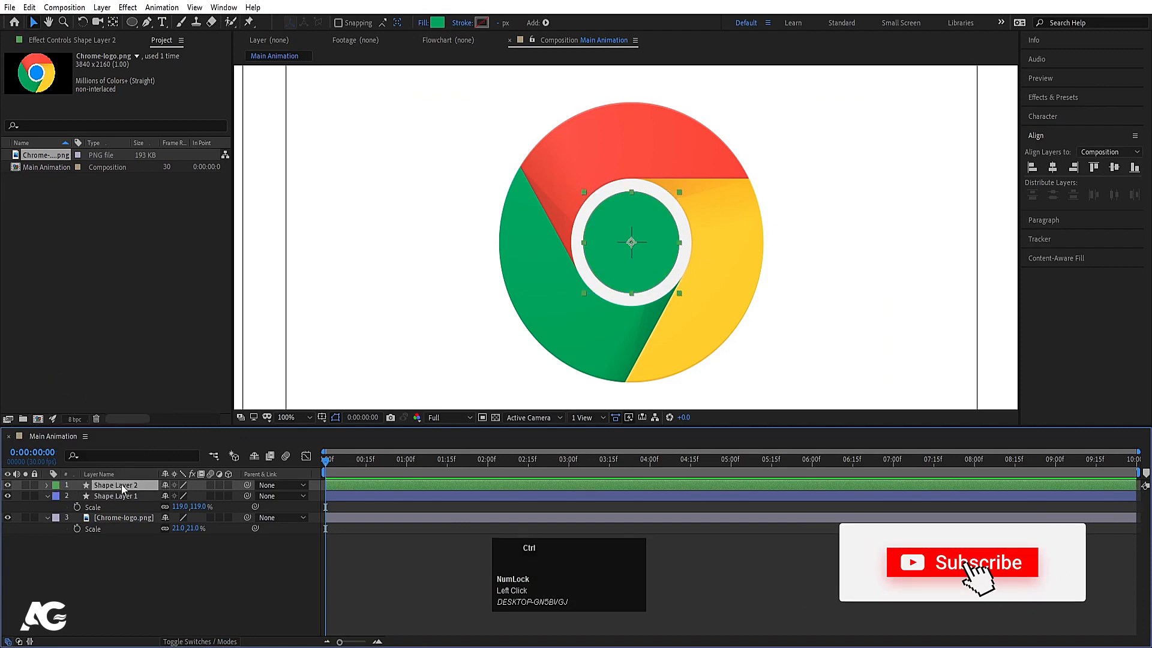
# Duplicate the green circle layer, fill the copy with the logo's sampled red (FE4E40) and label it Red.
pyautogui.hotkey('ctrl', 'd')
pyautogui.click(439, 24)
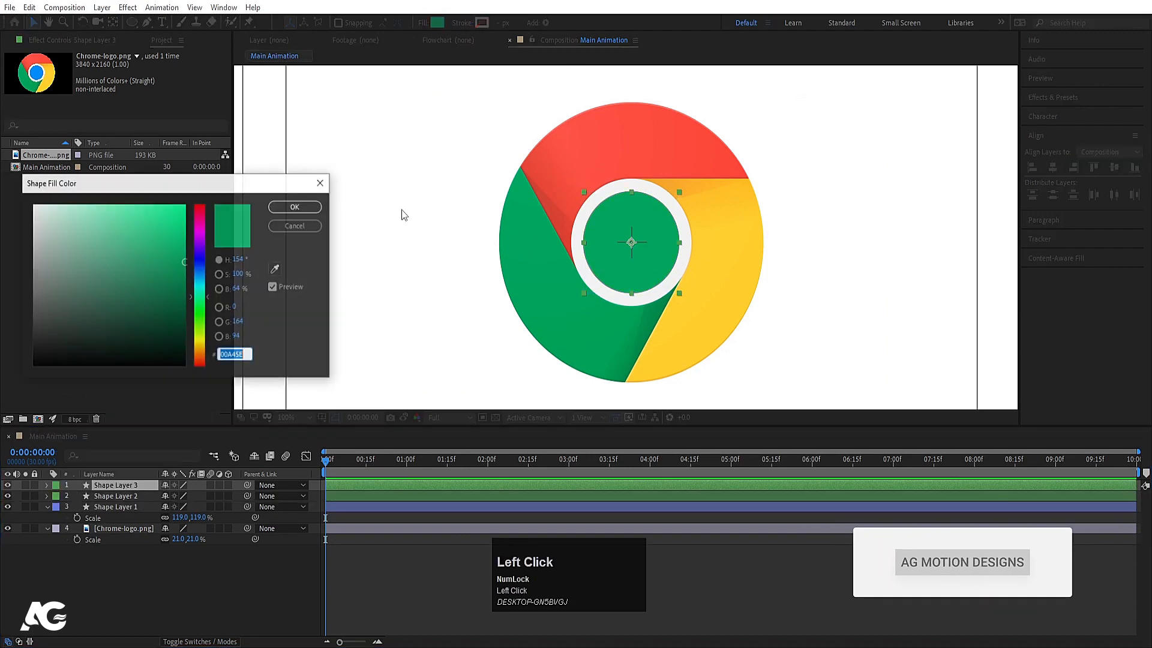
pyautogui.click(276, 269)
pyautogui.click(646, 132)
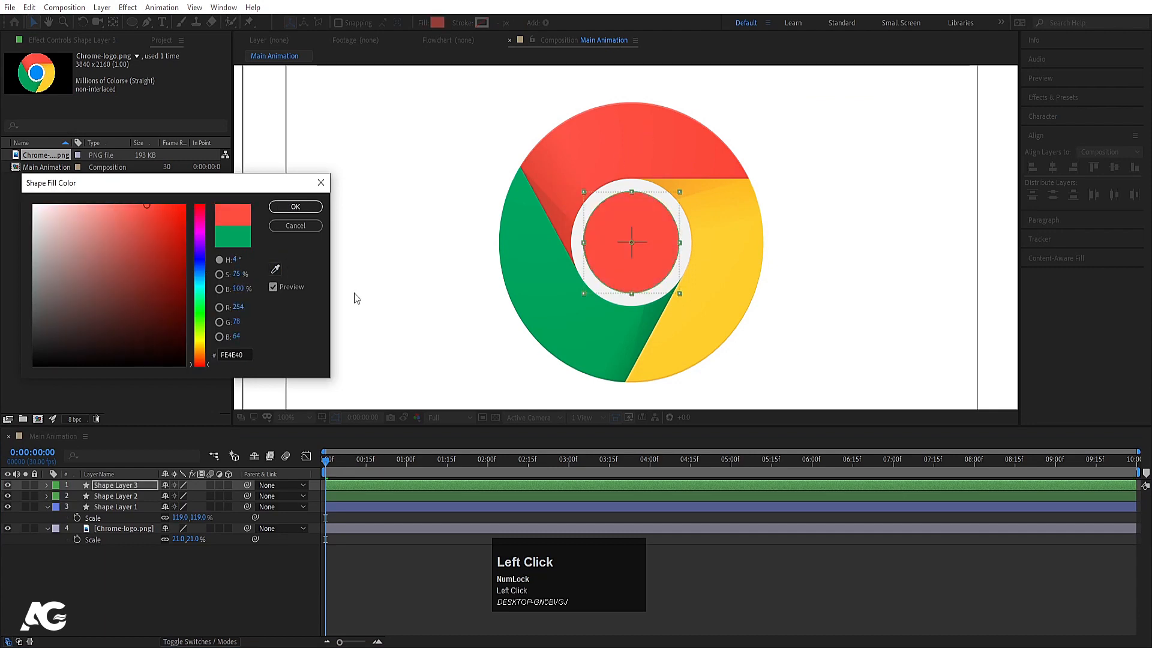
pyautogui.click(291, 206)
pyautogui.click(57, 489)
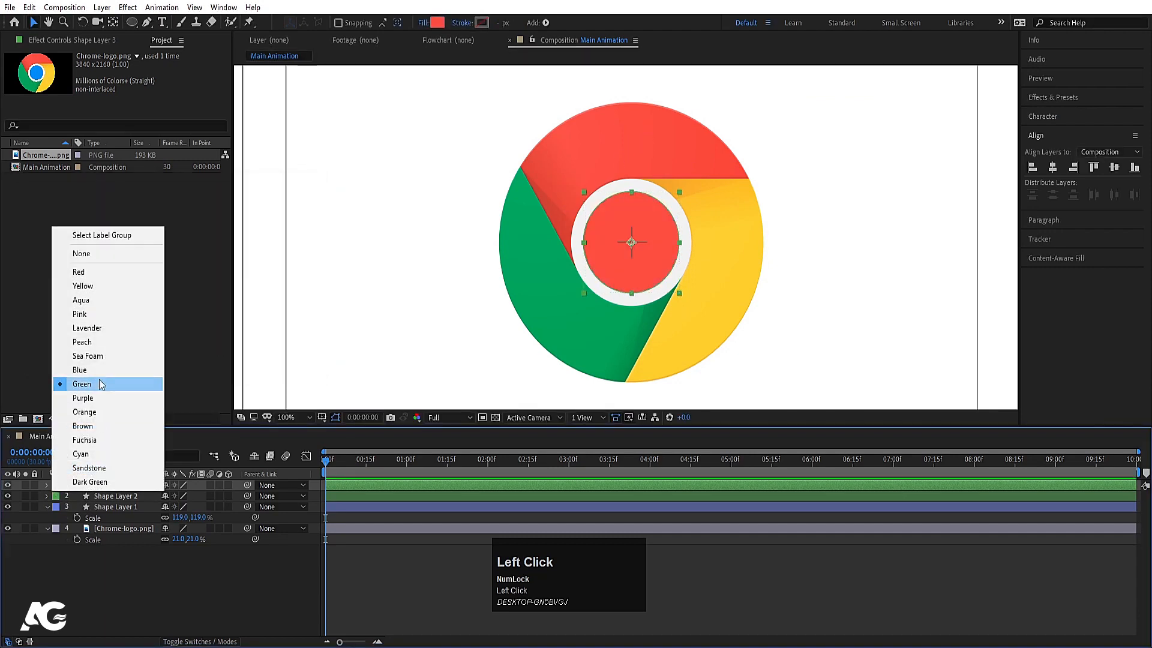
pyautogui.click(78, 271)
# Duplicate the red circle layer and fill the copy with the yellow sampled from the logo (FFCF2F).
pyautogui.hotkey('ctrl', 'd')
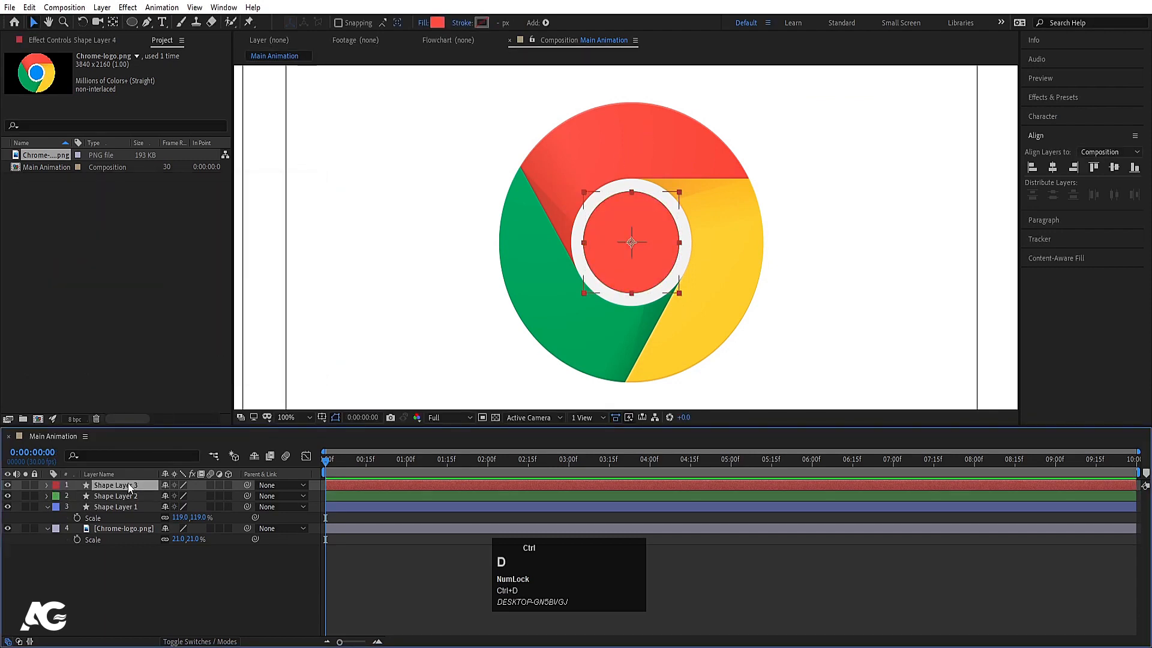
pyautogui.click(438, 22)
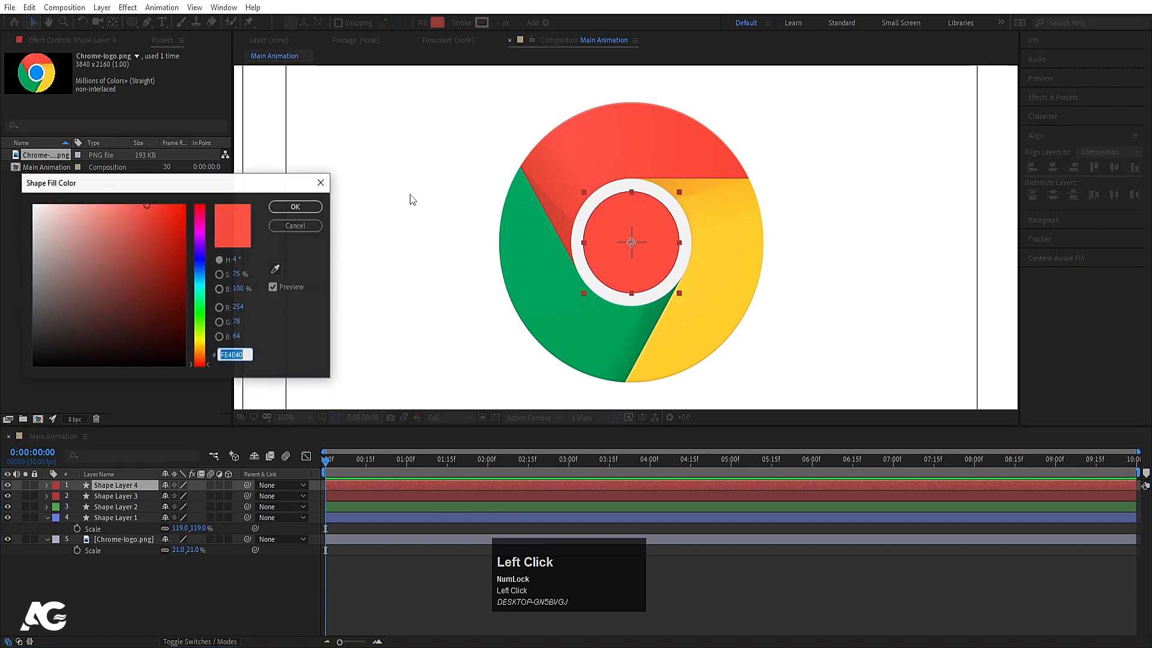
pyautogui.click(276, 269)
pyautogui.click(731, 250)
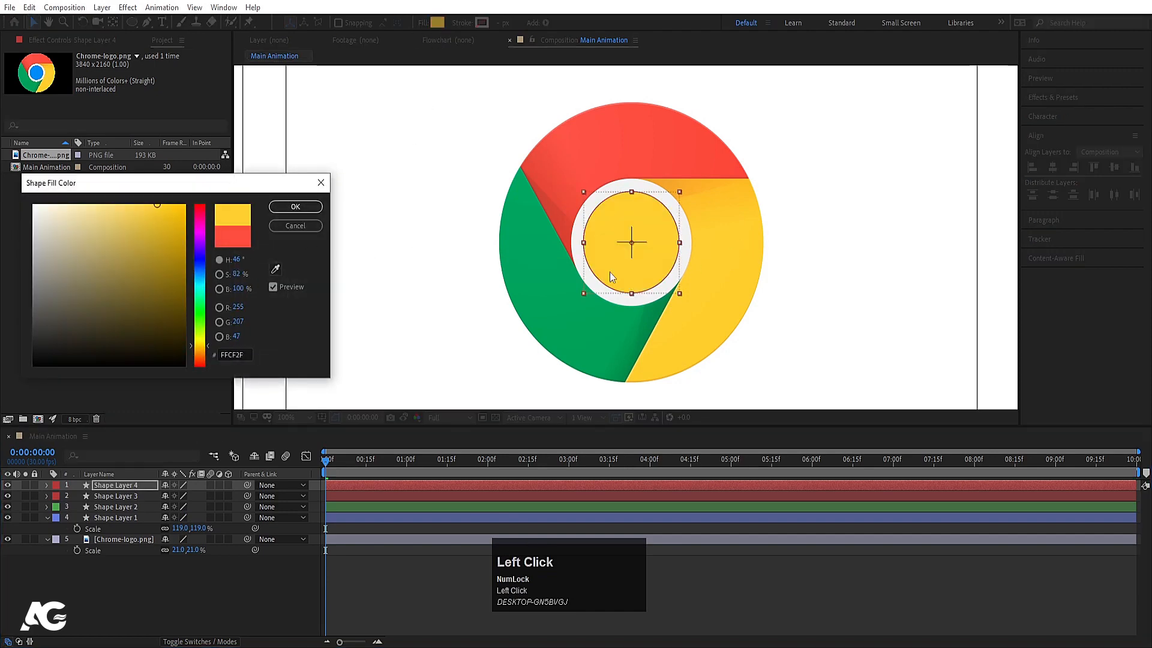
pyautogui.click(294, 207)
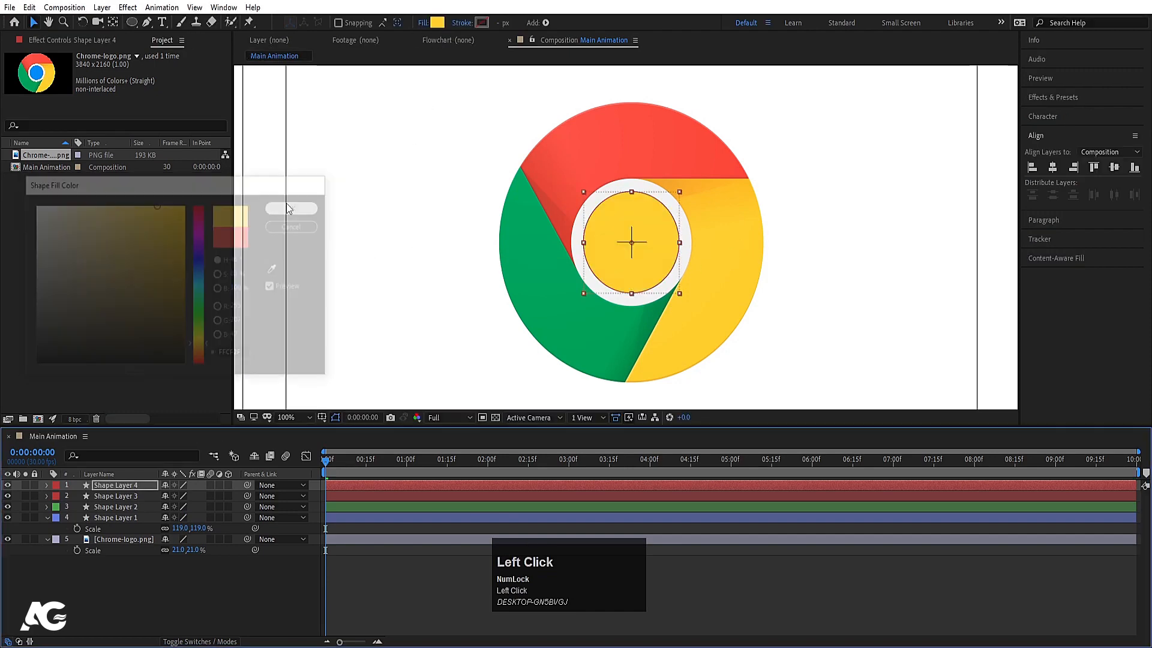
# Duplicate Shape Layer 1 and move the blue copy to the top of the layer stack.
pyautogui.click(103, 517)
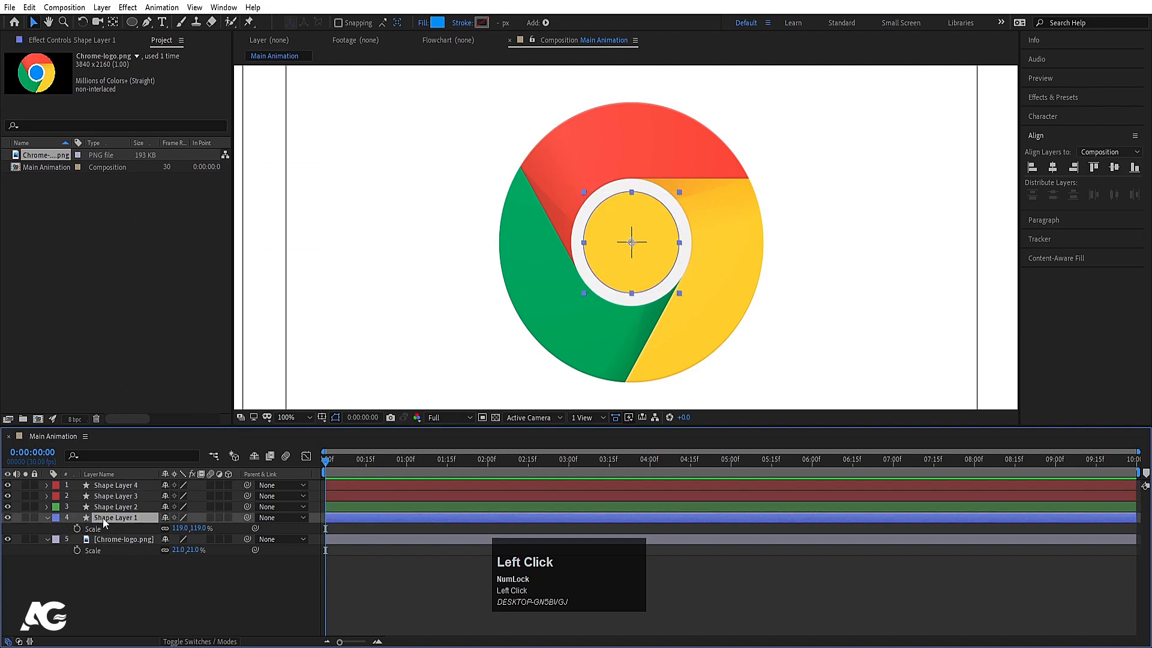
pyautogui.hotkey('ctrl', 'd')
pyautogui.moveTo(103, 517); pyautogui.dragTo(109, 483)
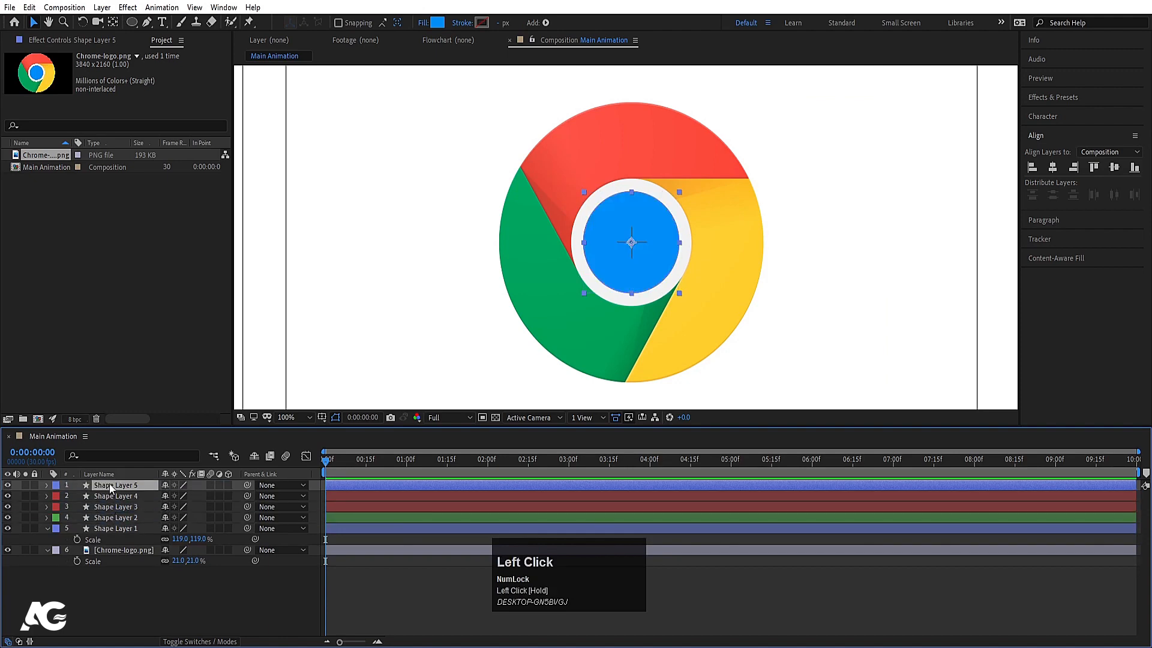
# Set the label color of the yellow circle's layer, Shape Layer 4, to Yellow.
pyautogui.click(104, 497)
pyautogui.click(56, 495)
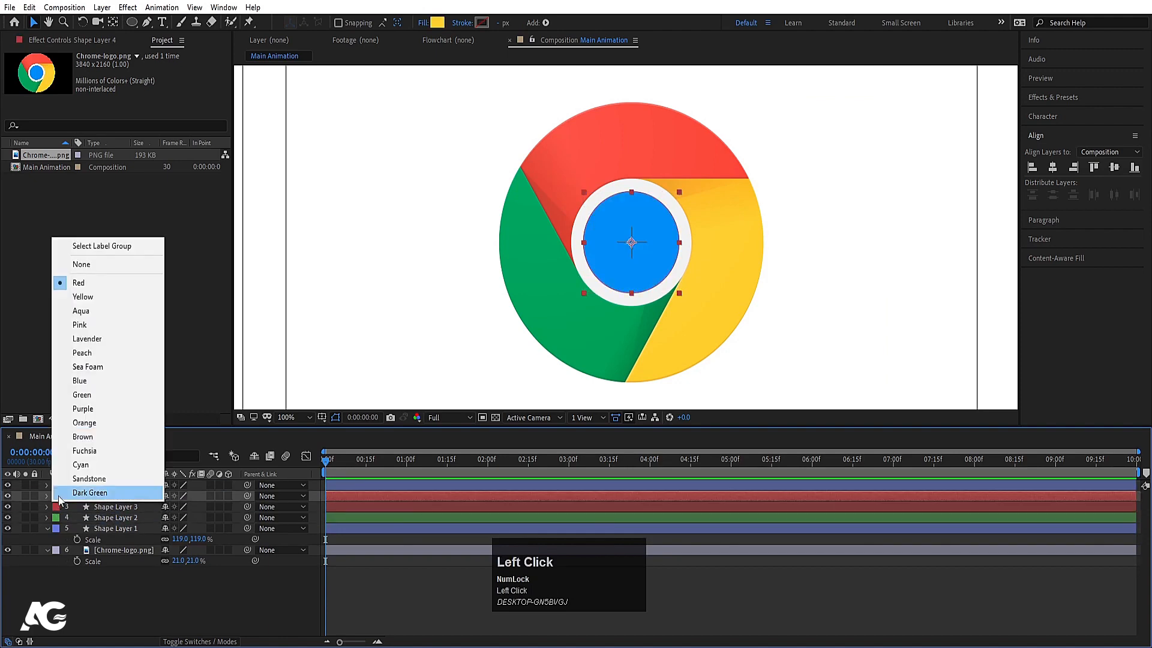
pyautogui.click(85, 296)
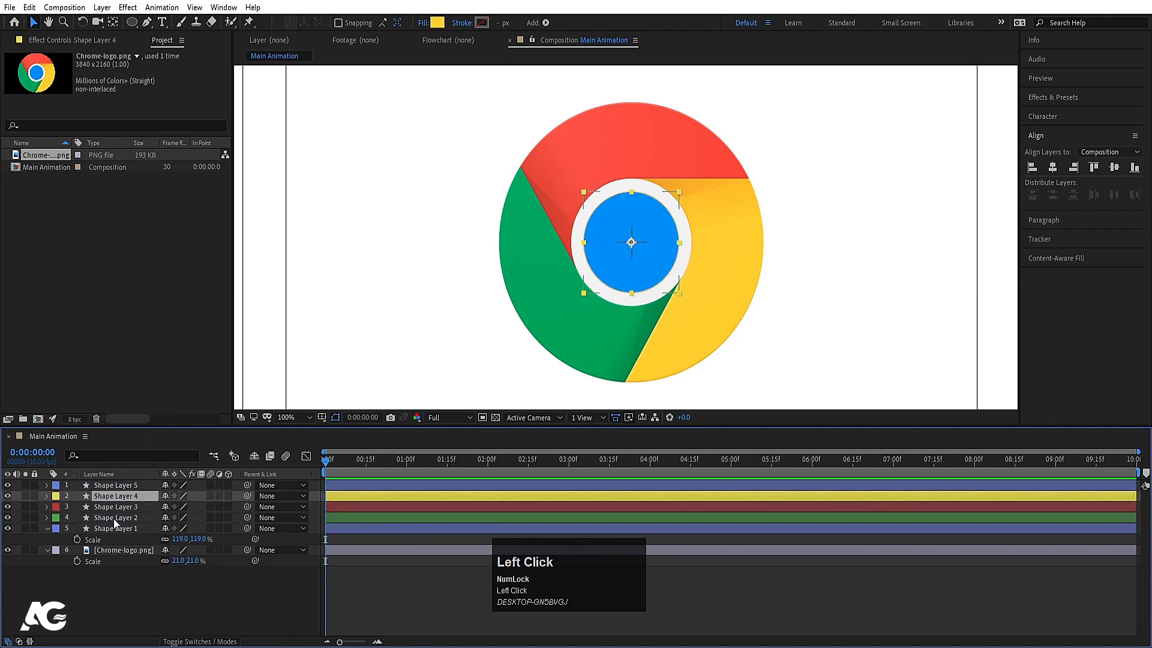
pyautogui.click(112, 518)
pyautogui.click(109, 505)
pyautogui.click(106, 497)
pyautogui.click(107, 486)
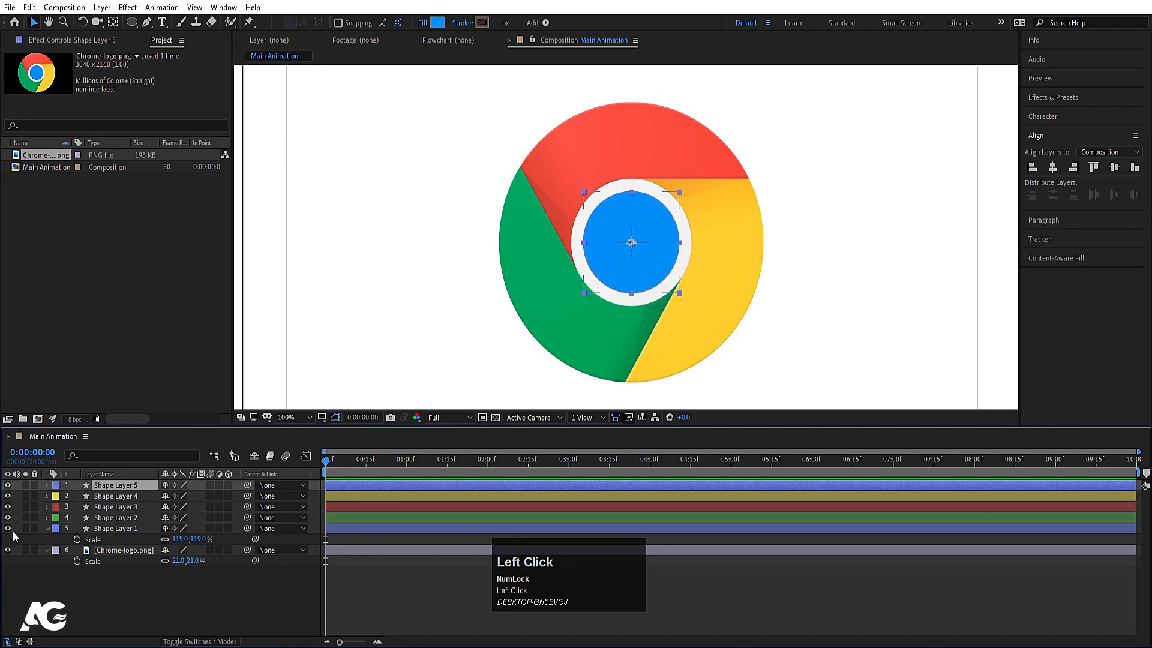
pyautogui.click(99, 528)
# Hide both the Chrome logo layer and Shape Layer 1 in the composition.
pyautogui.click(103, 549)
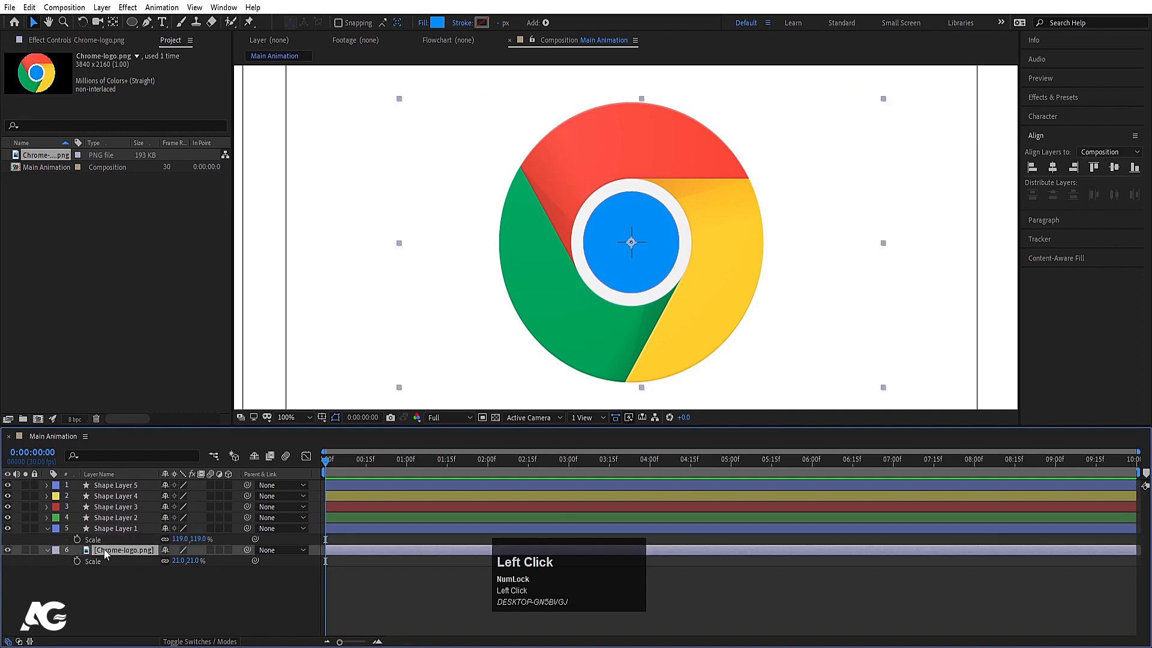
pyautogui.keyDown('shift'); pyautogui.click(102, 527); pyautogui.keyUp('shift')
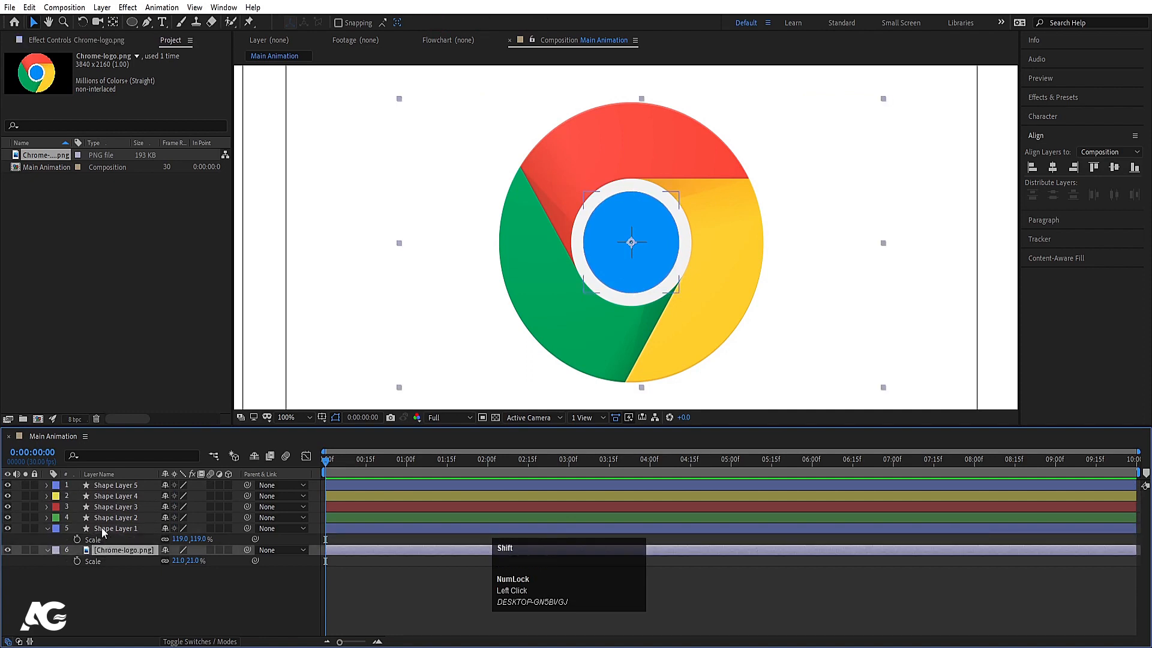
pyautogui.keyDown('shift'); pyautogui.click(102, 527); pyautogui.keyUp('shift')
pyautogui.click(6, 531)
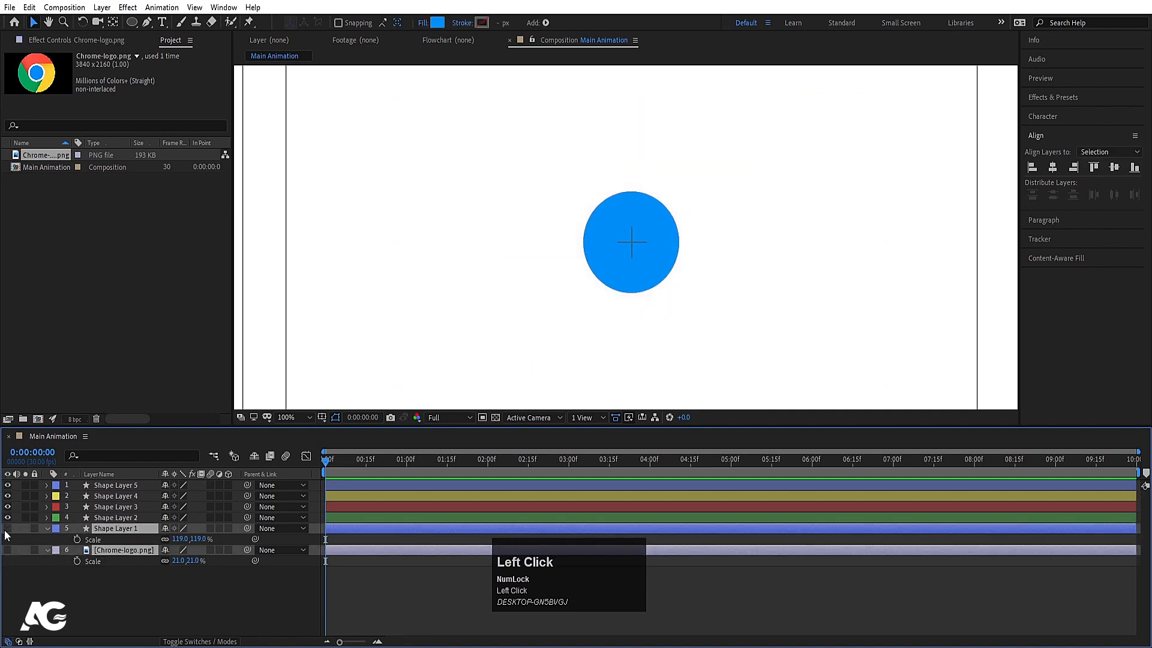
# Set the Scale of Shape Layers 2 to 5 to 0% and keyframe it at the start of the timeline.
pyautogui.click(115, 600)
pyautogui.click(109, 516)
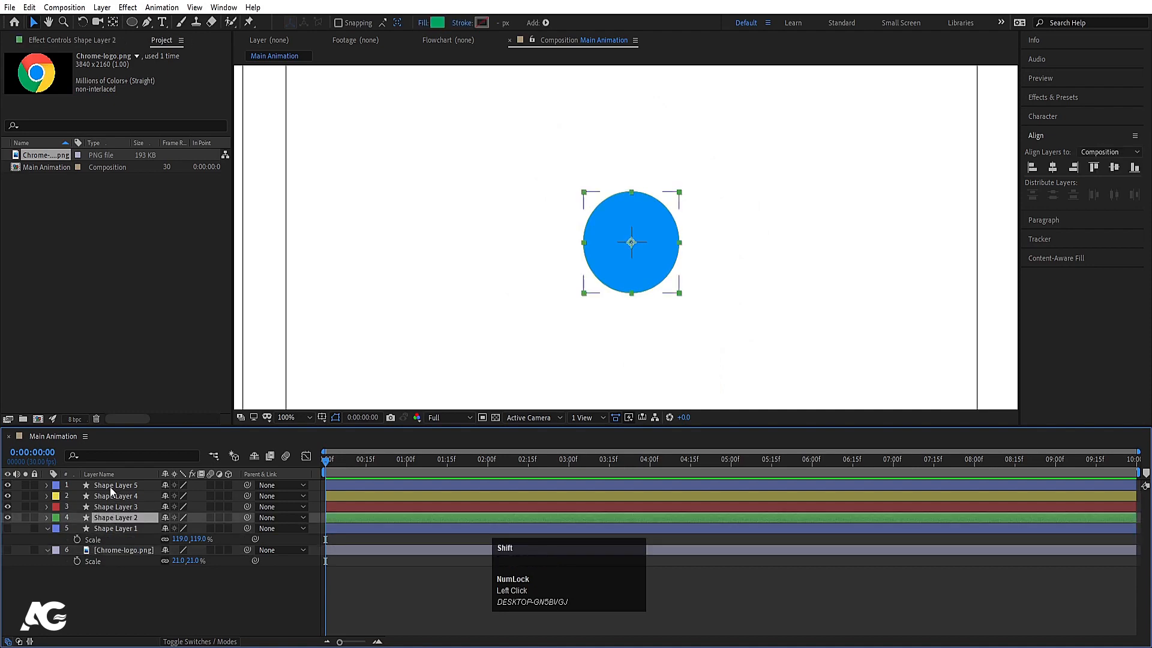
pyautogui.keyDown('shift'); pyautogui.click(110, 487); pyautogui.keyUp('shift')
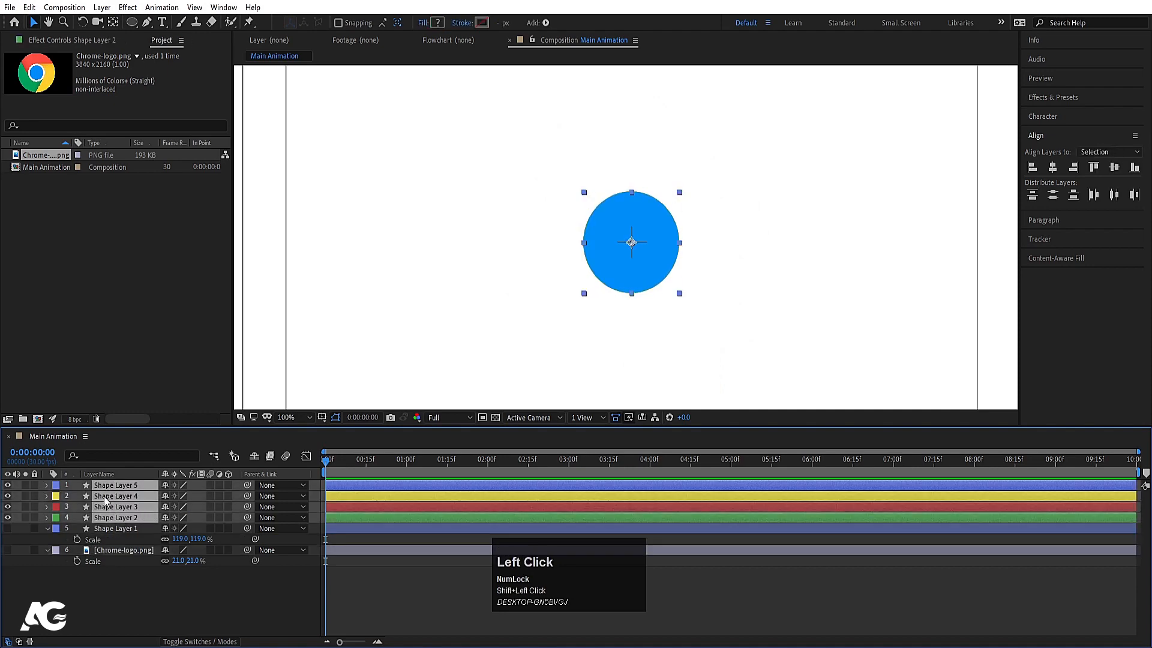
pyautogui.press('s')
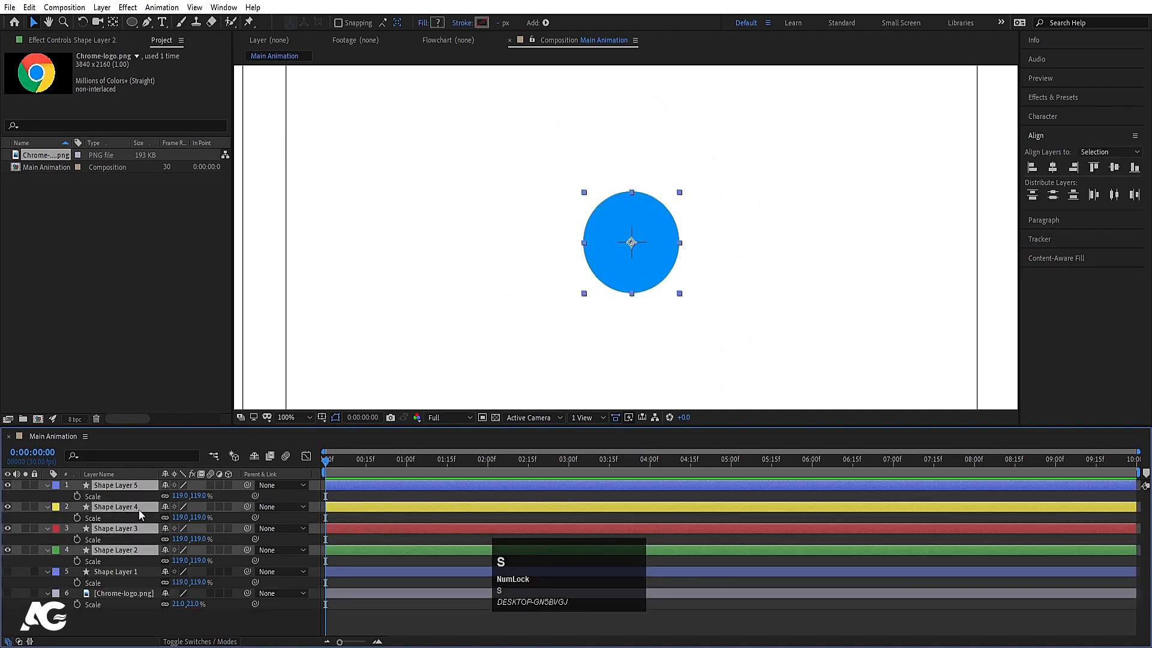
pyautogui.click(180, 496)
pyautogui.write('0')
pyautogui.press('Return')
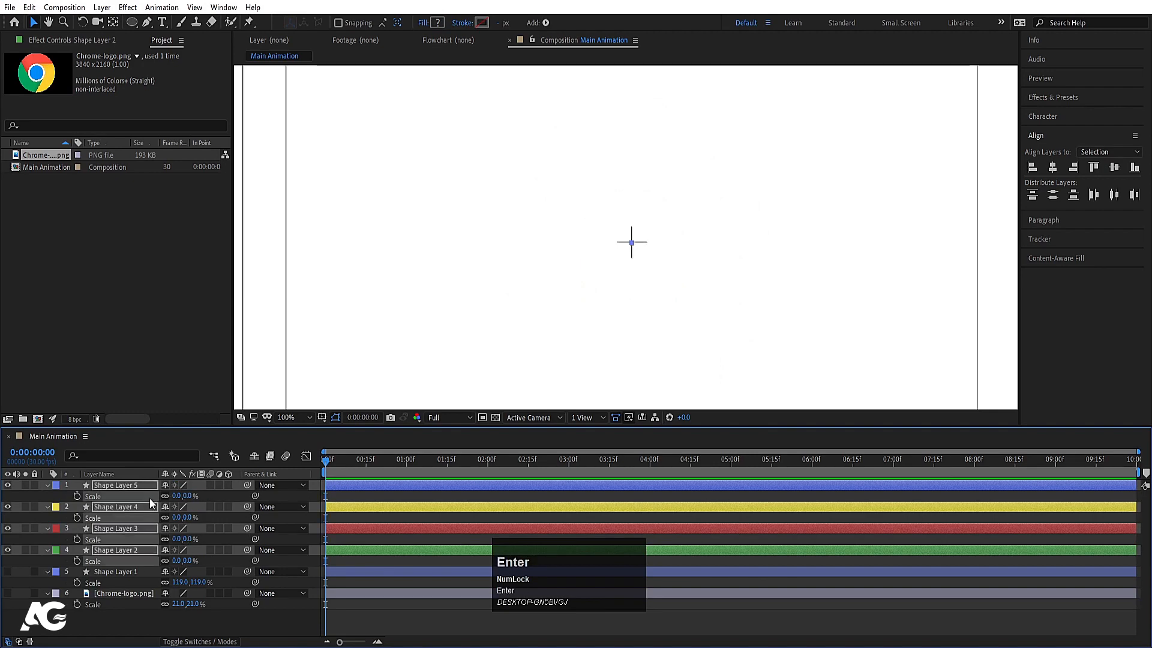
pyautogui.click(75, 495)
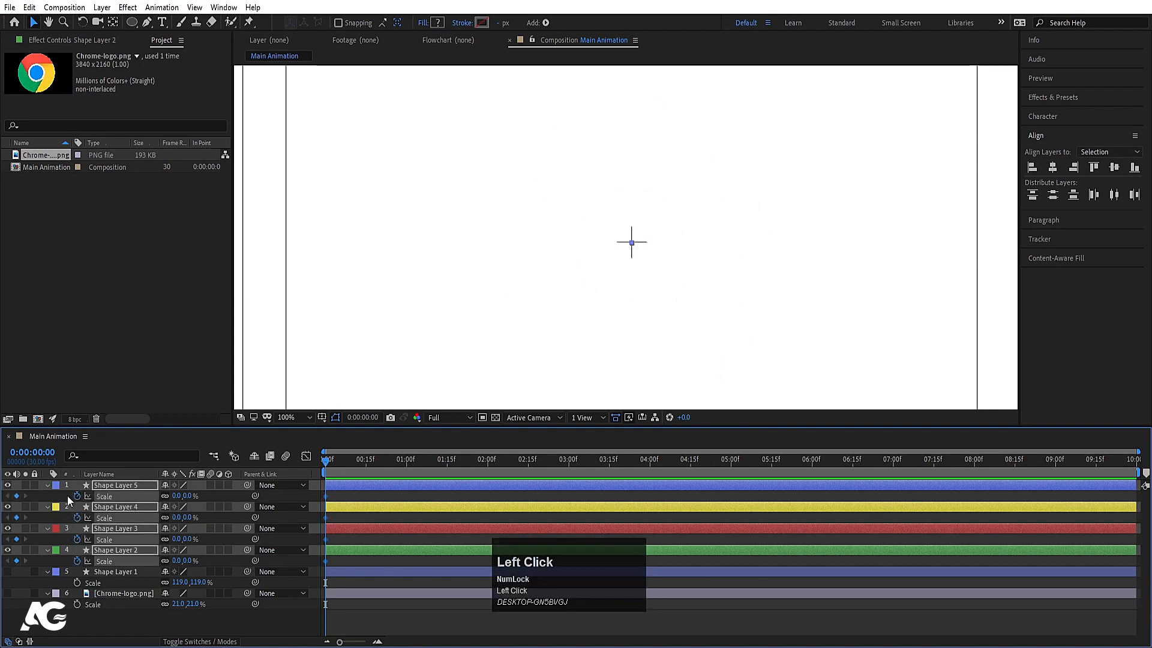
# Scale the four selected circle layers up to 70% at 0:00:00:20.
pyautogui.press('=')
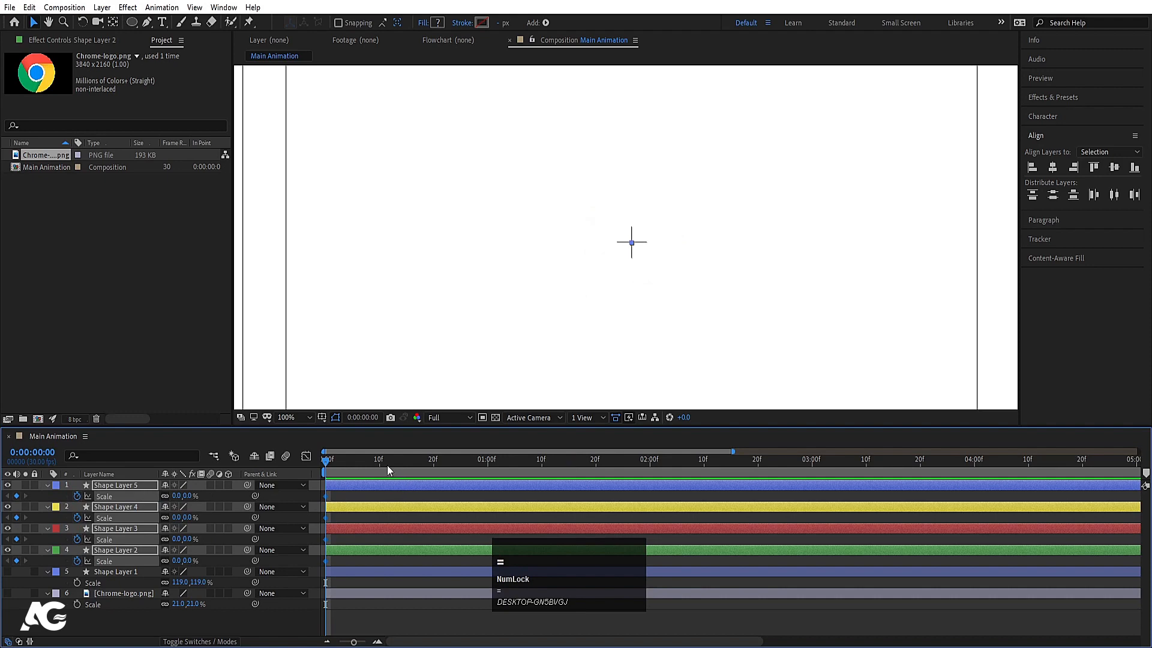
pyautogui.click(432, 458)
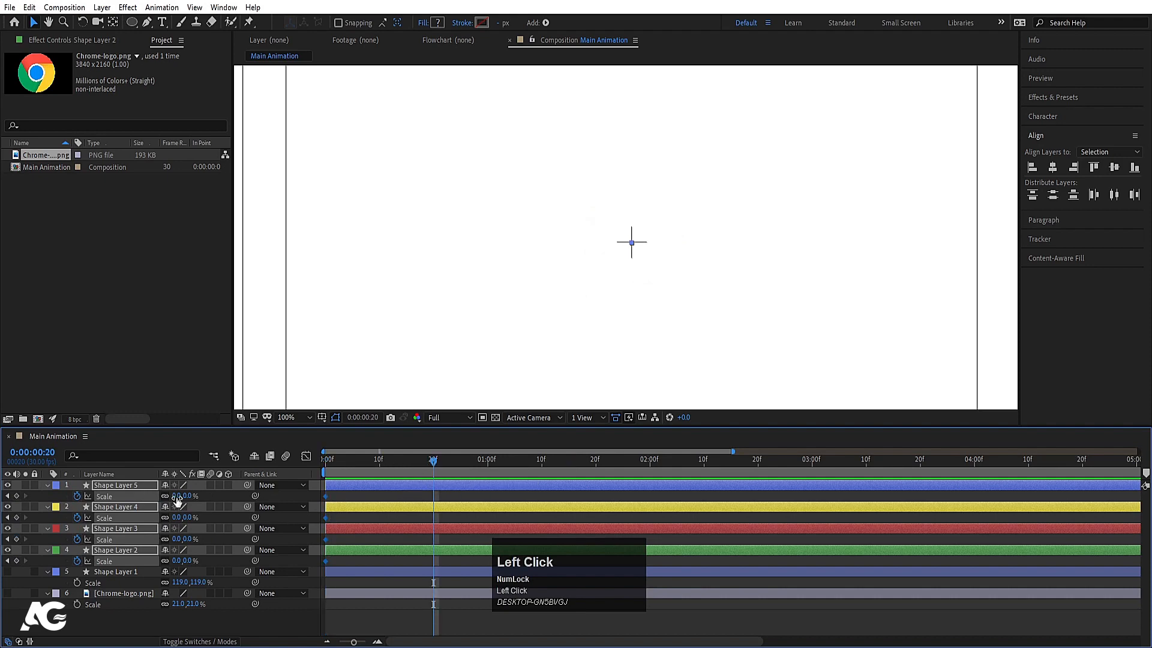
pyautogui.moveTo(177, 499); pyautogui.dragTo(209, 494)
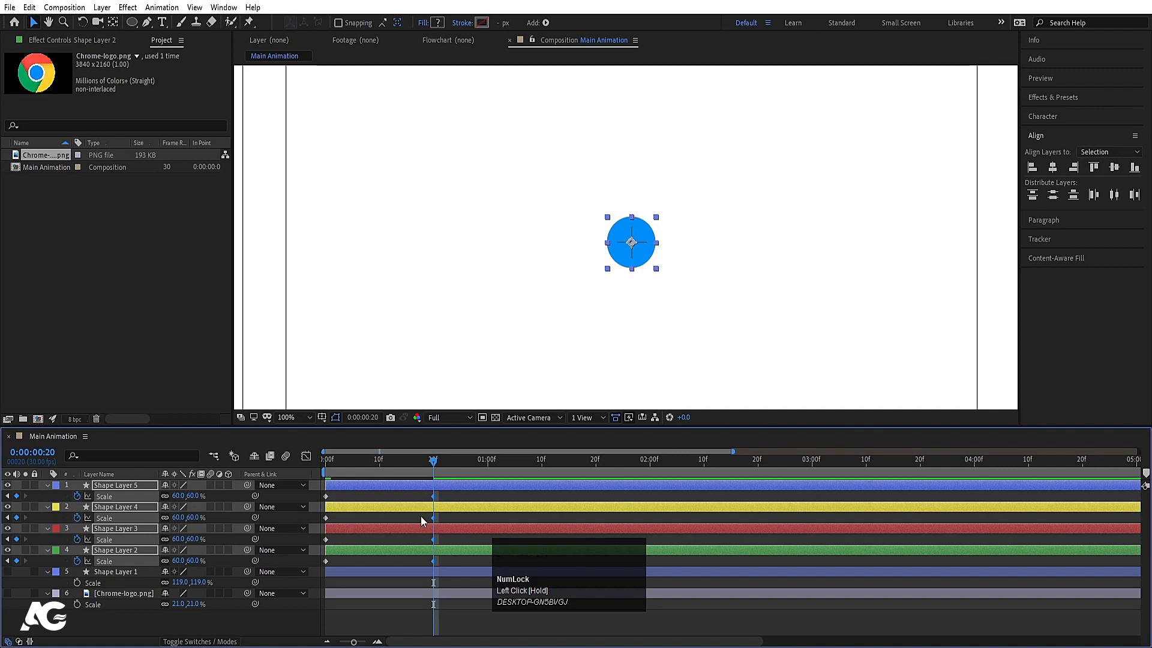
pyautogui.click(178, 495)
pyautogui.press('Return')
# Easy Ease the circles' Scale keyframes, reshape their speed graph to peak early with a long slow-down, and preview it.
pyautogui.moveTo(449, 562); pyautogui.dragTo(239, 377)
pyautogui.press('F9')
pyautogui.click(306, 457)
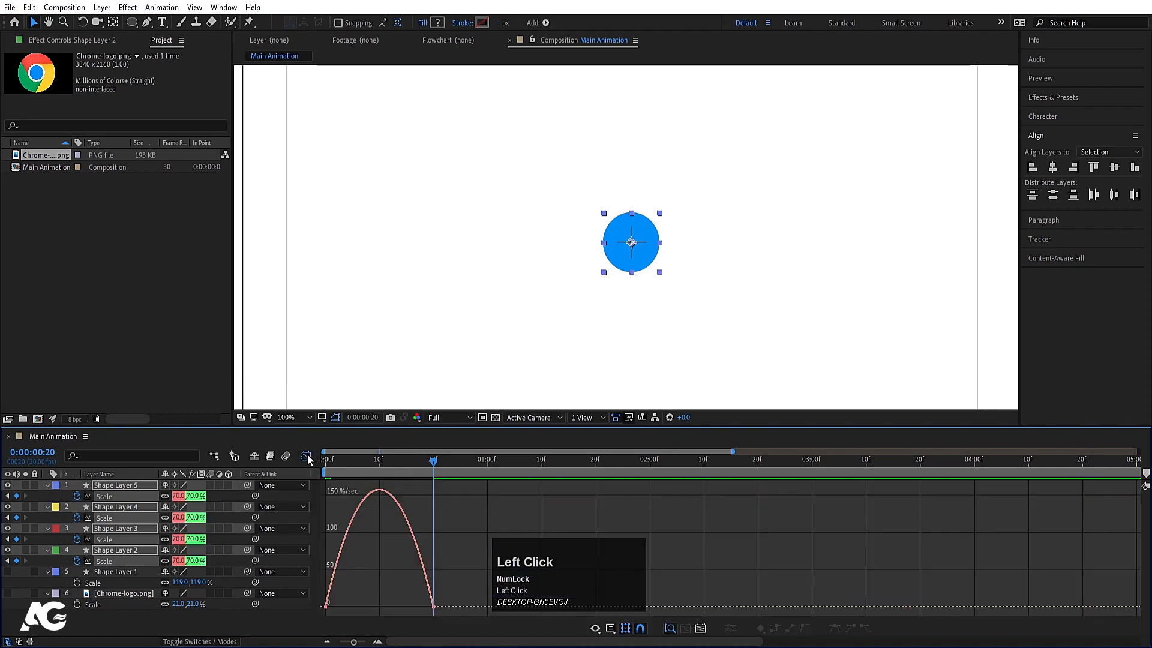
pyautogui.moveTo(459, 574); pyautogui.dragTo(323, 604)
pyautogui.moveTo(331, 460); pyautogui.dragTo(298, 460)
pyautogui.press('space')
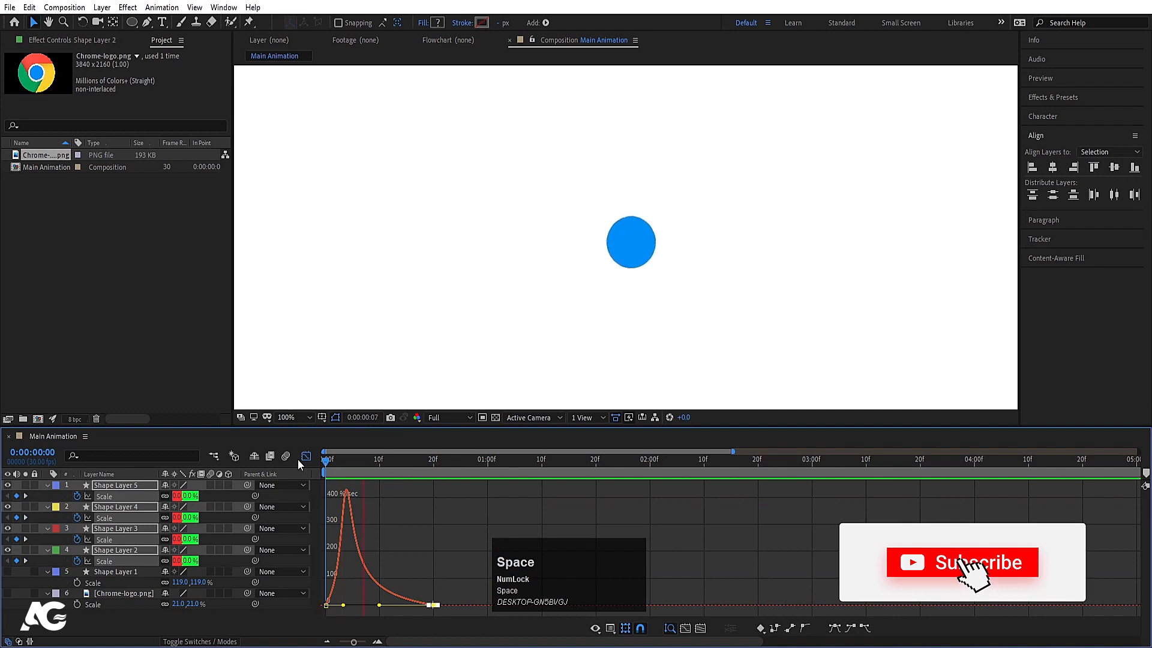
pyautogui.click(298, 460)
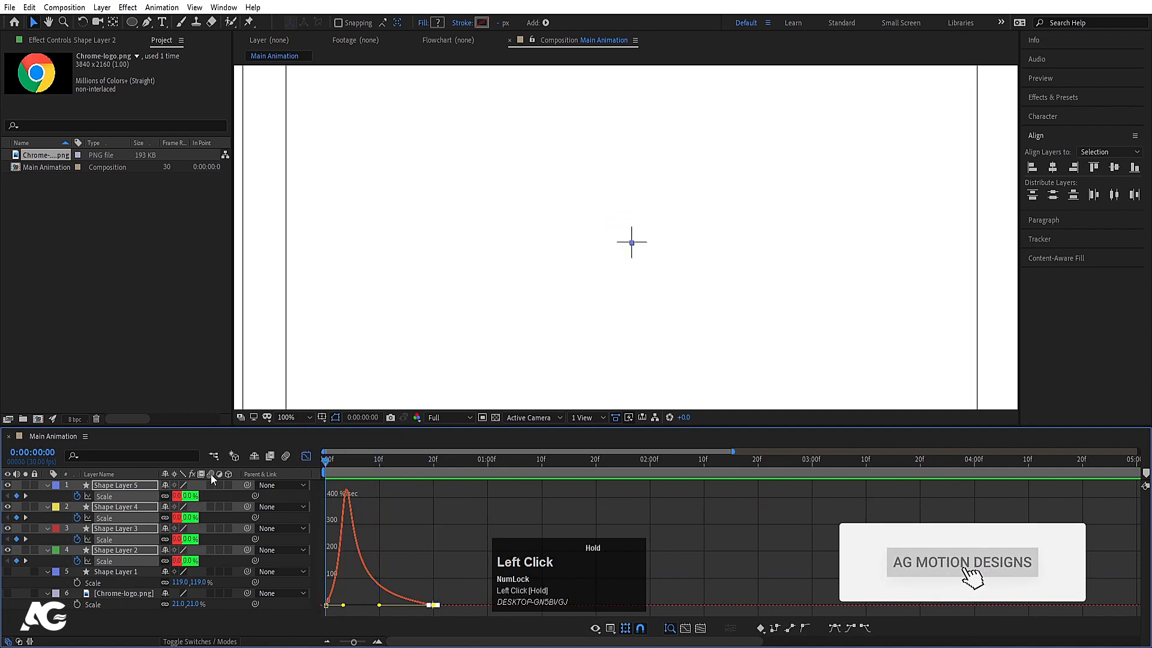
pyautogui.click(302, 456)
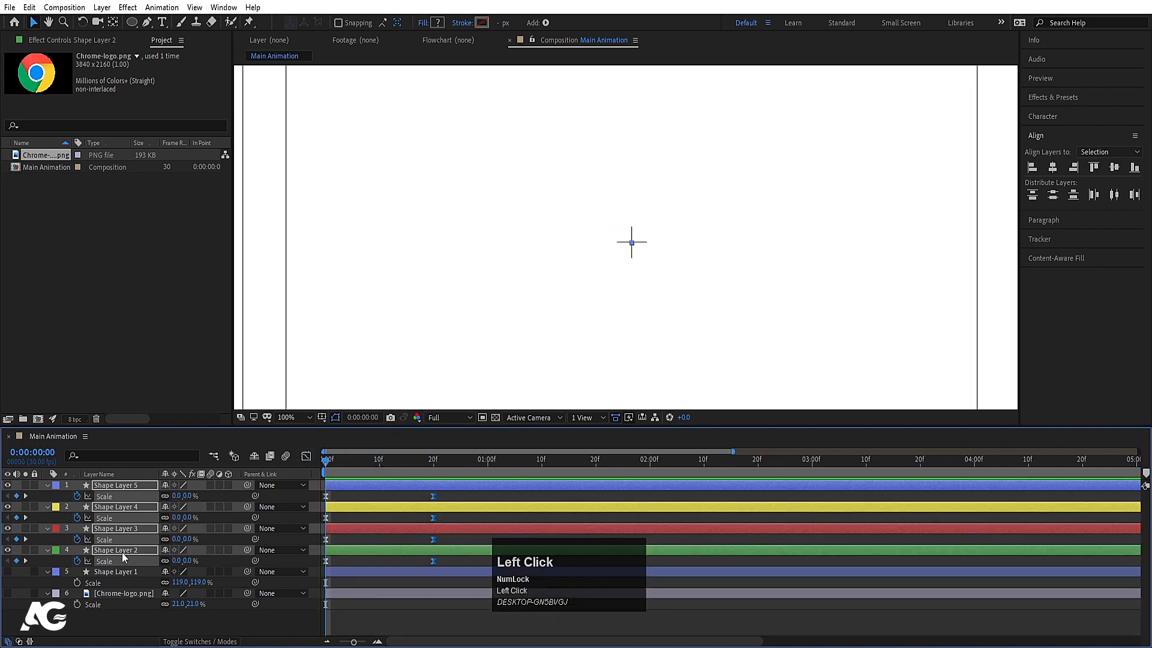
# Keyframe the four circles' Position at the start, and at 0:00:01:00 move the blue circle straight down to about 960, 712.
pyautogui.press('p')
pyautogui.click(77, 496)
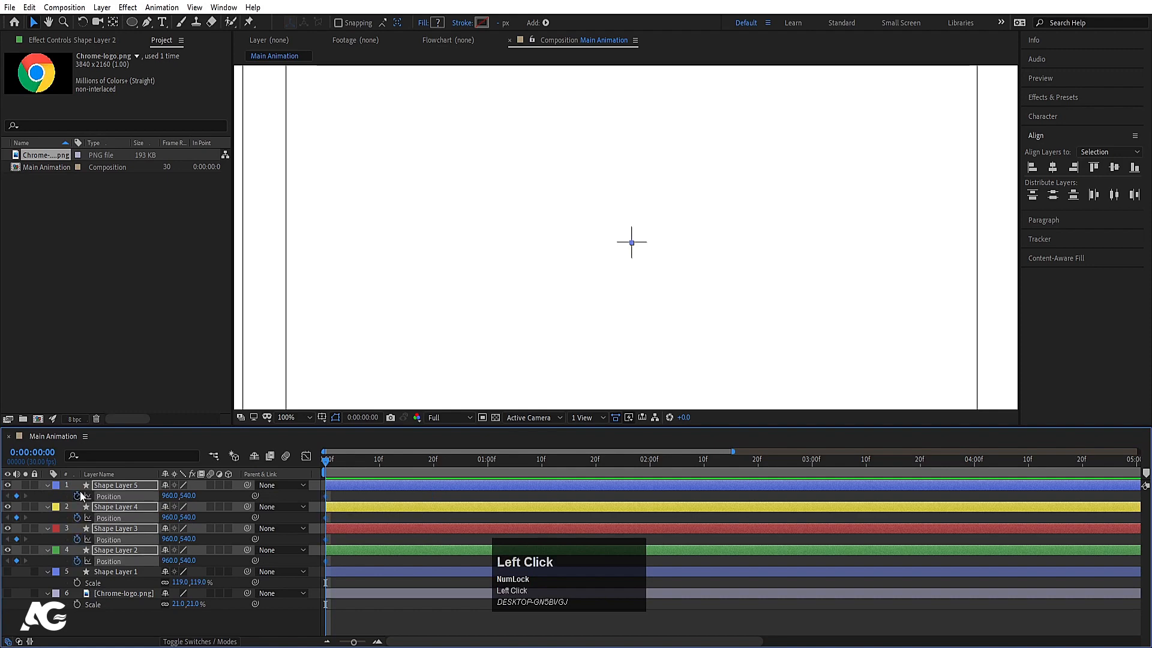
pyautogui.click(487, 462)
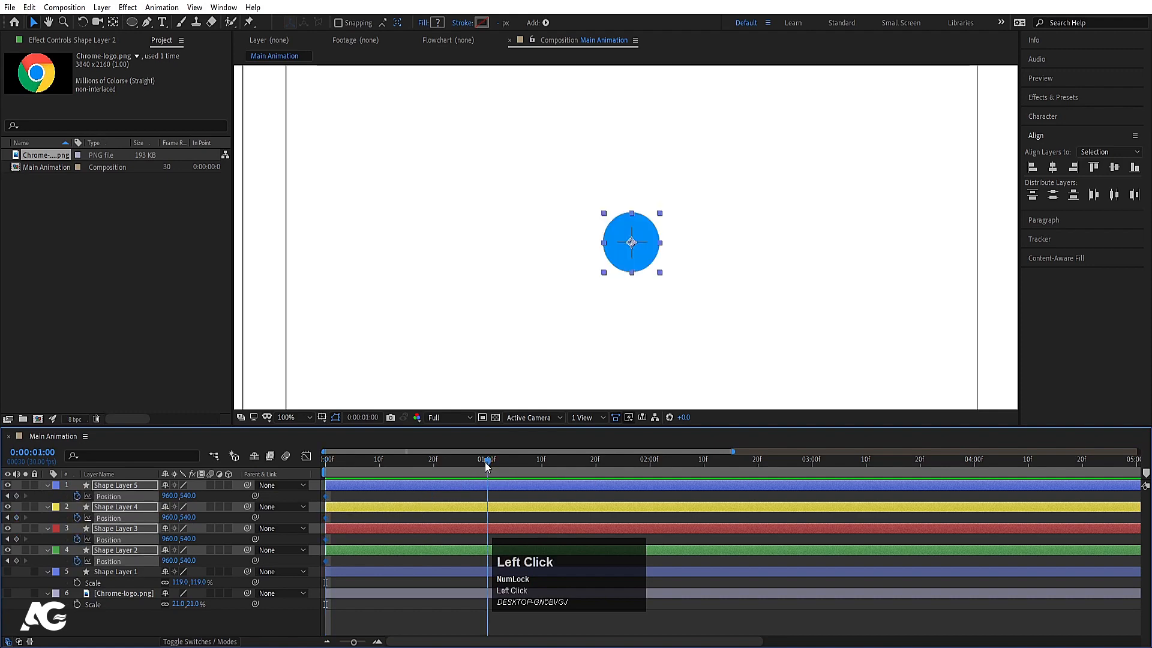
pyautogui.click(483, 498)
pyautogui.click(484, 488)
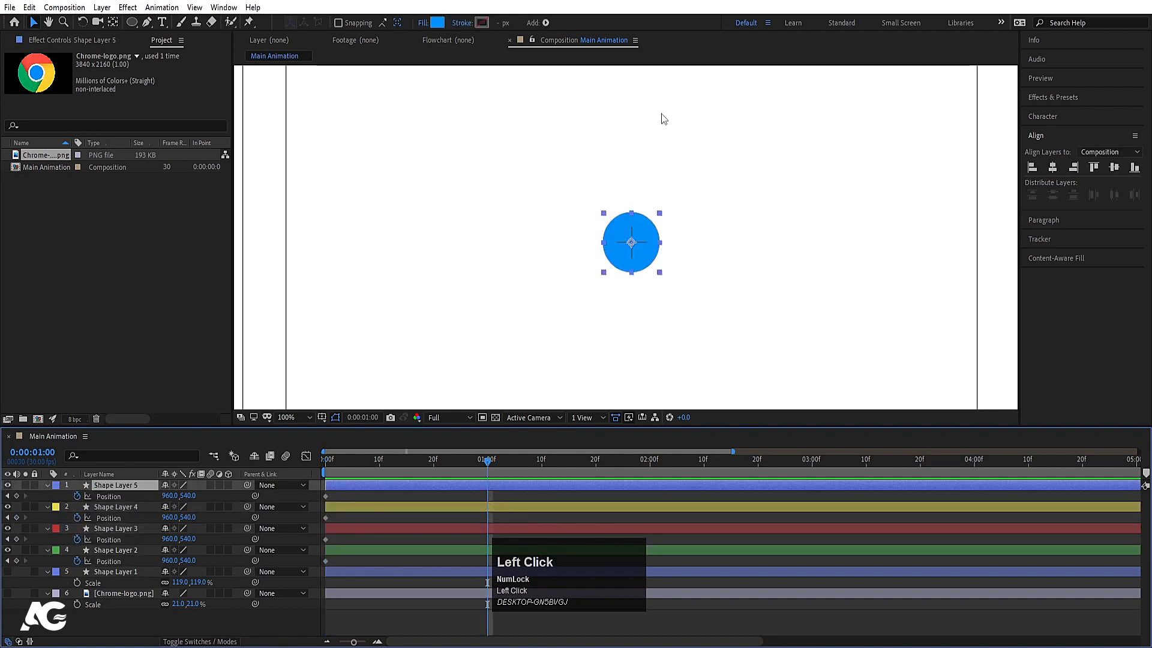
pyautogui.scroll(-1, 640, 235)
pyautogui.moveTo(637, 250); pyautogui.dragTo(639, 303)
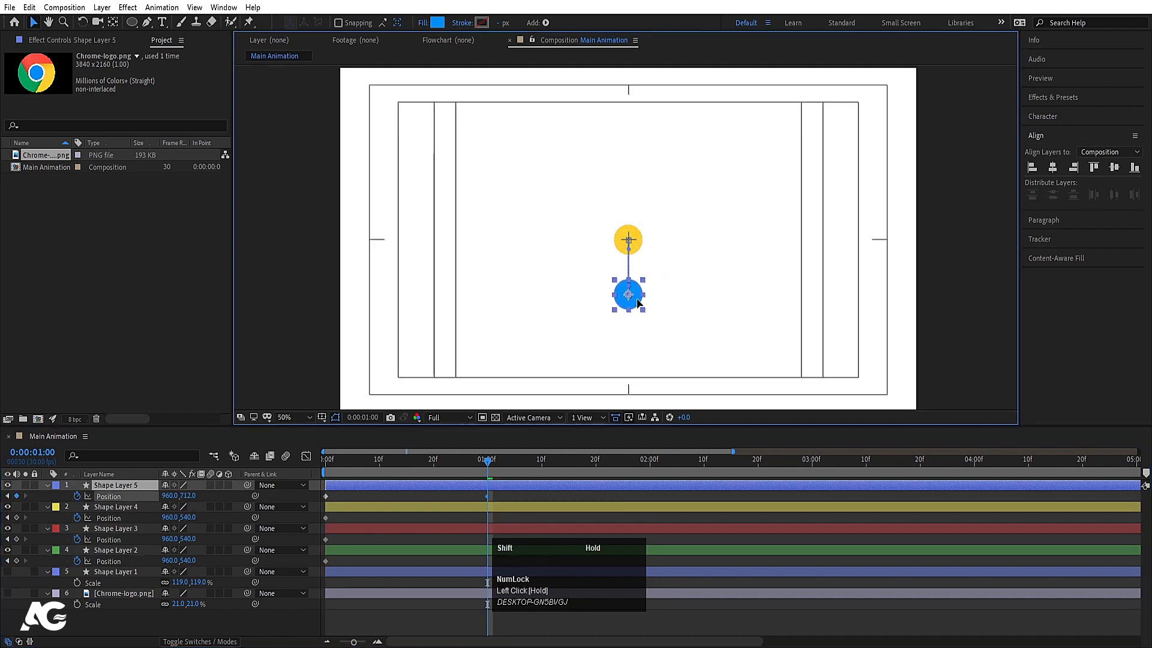
# At 0:00:01:00, move the yellow circle up to about 960, 358, red left to 794, 540 and green right to 1122, 540.
pyautogui.click(641, 252)
pyautogui.moveTo(636, 252); pyautogui.dragTo(640, 189)
pyautogui.click(634, 252)
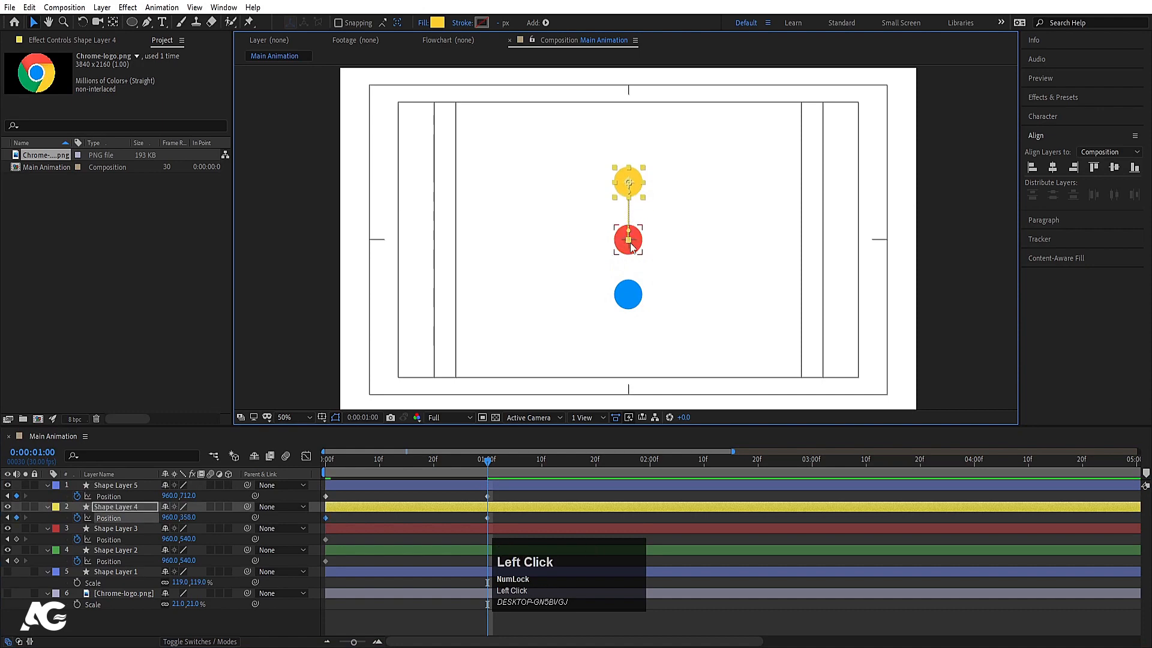
pyautogui.moveTo(637, 247); pyautogui.dragTo(674, 235)
pyautogui.click(636, 238)
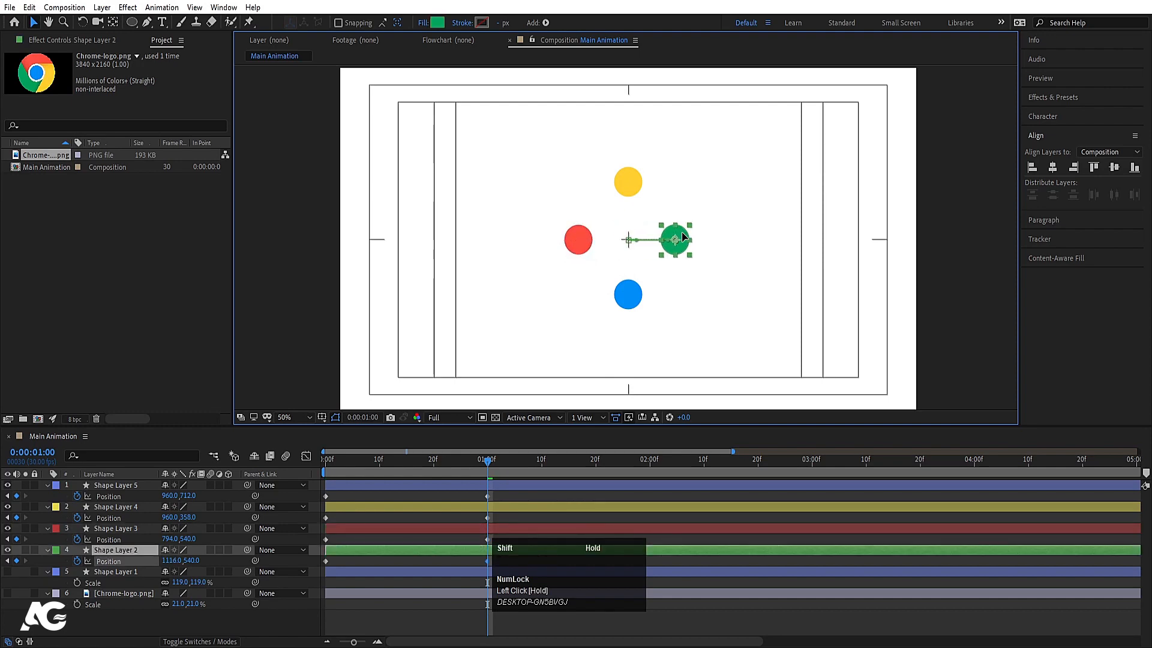
pyautogui.moveTo(683, 230); pyautogui.dragTo(682, 230)
# Easy Ease the four circles' Position keyframes, reshape their speed graph to peak early with a long slow-down, and preview it.
pyautogui.click(486, 555)
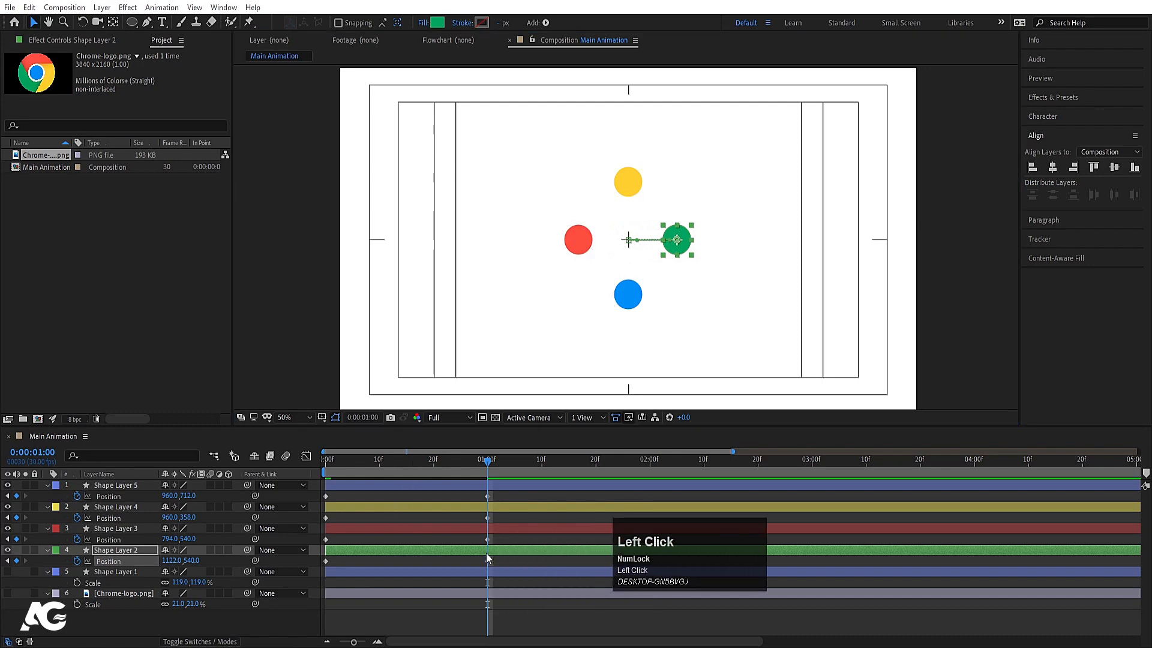
pyautogui.moveTo(502, 561); pyautogui.dragTo(311, 449)
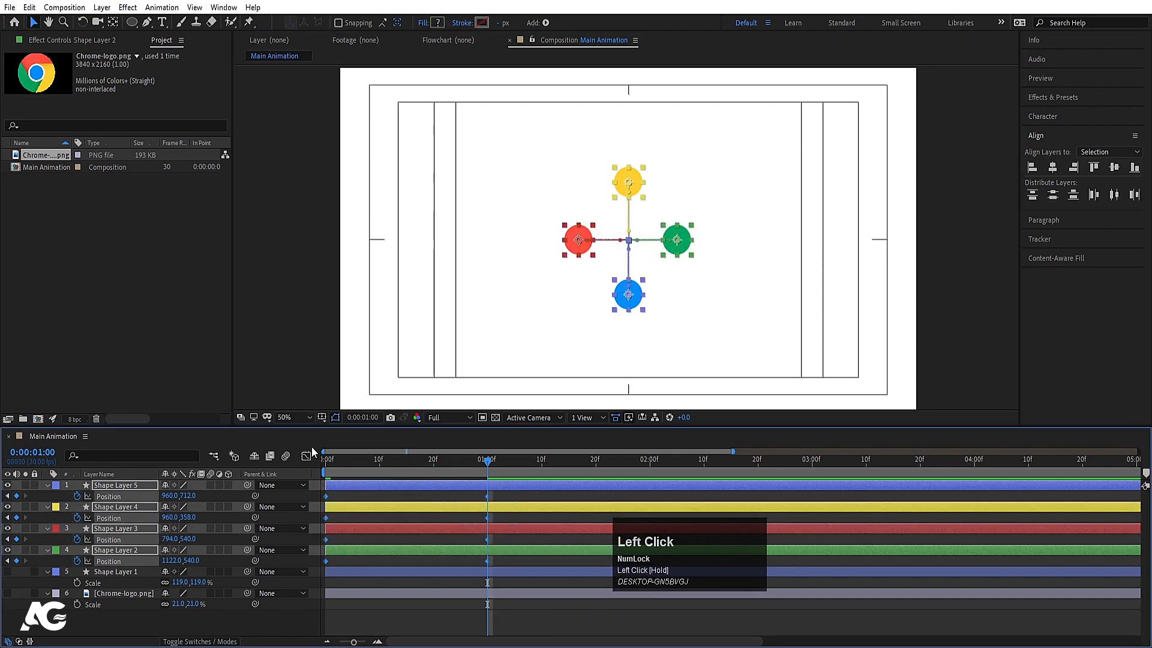
pyautogui.press('F9')
pyautogui.click(306, 455)
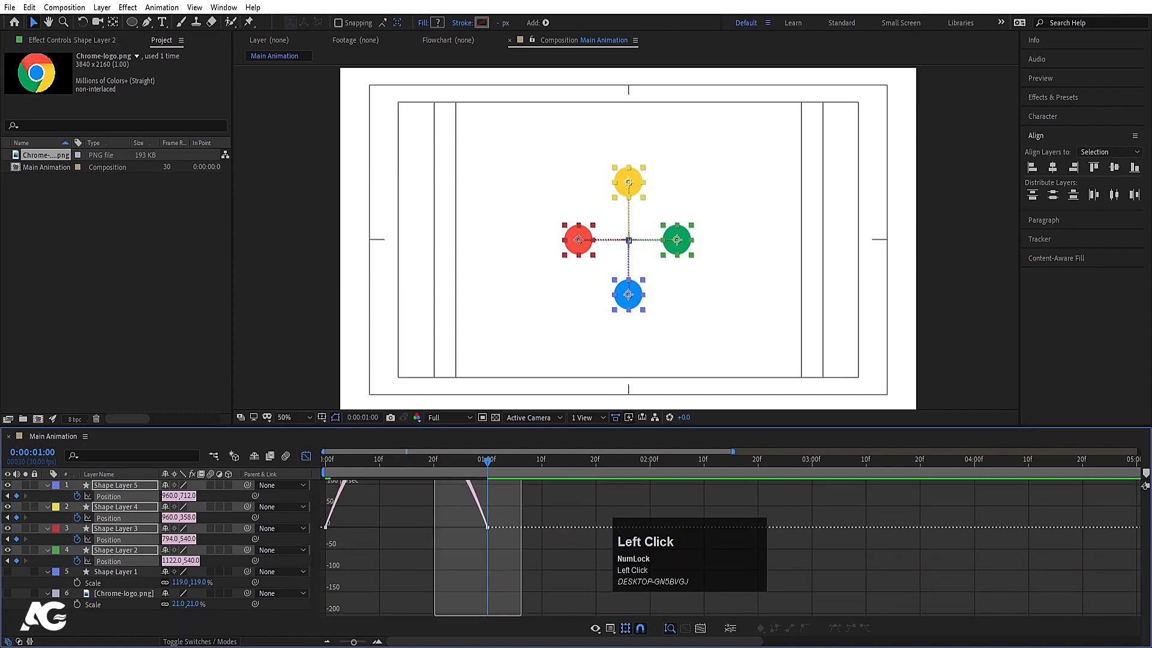
pyautogui.moveTo(520, 561); pyautogui.dragTo(366, 603)
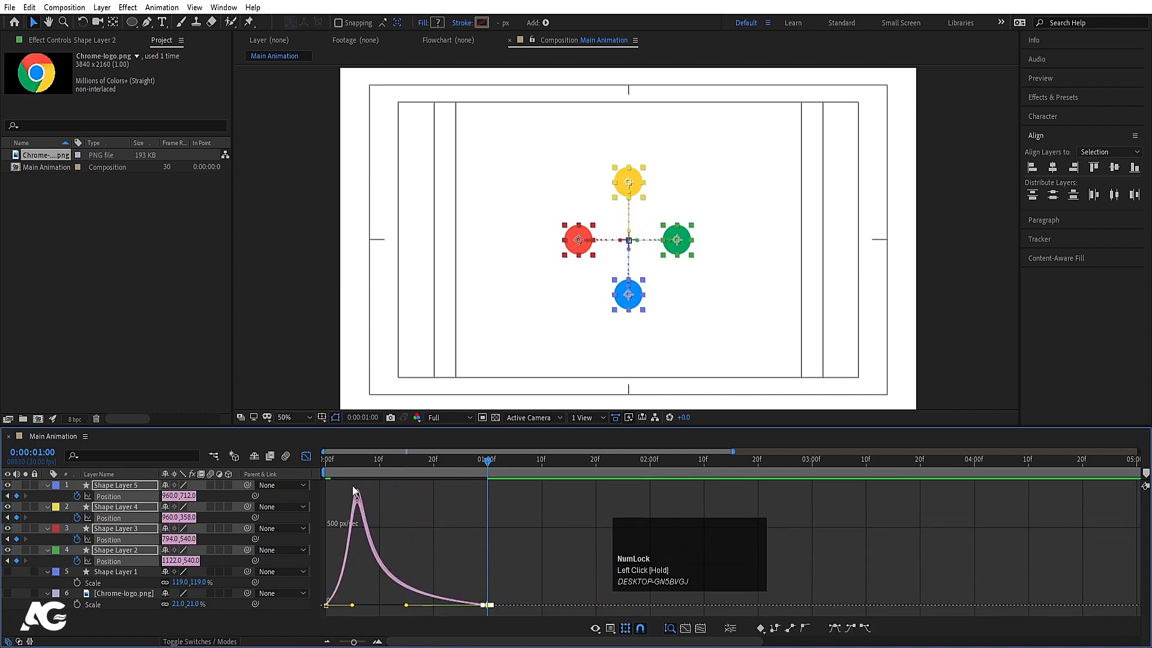
pyautogui.press('space')
pyautogui.press('space')
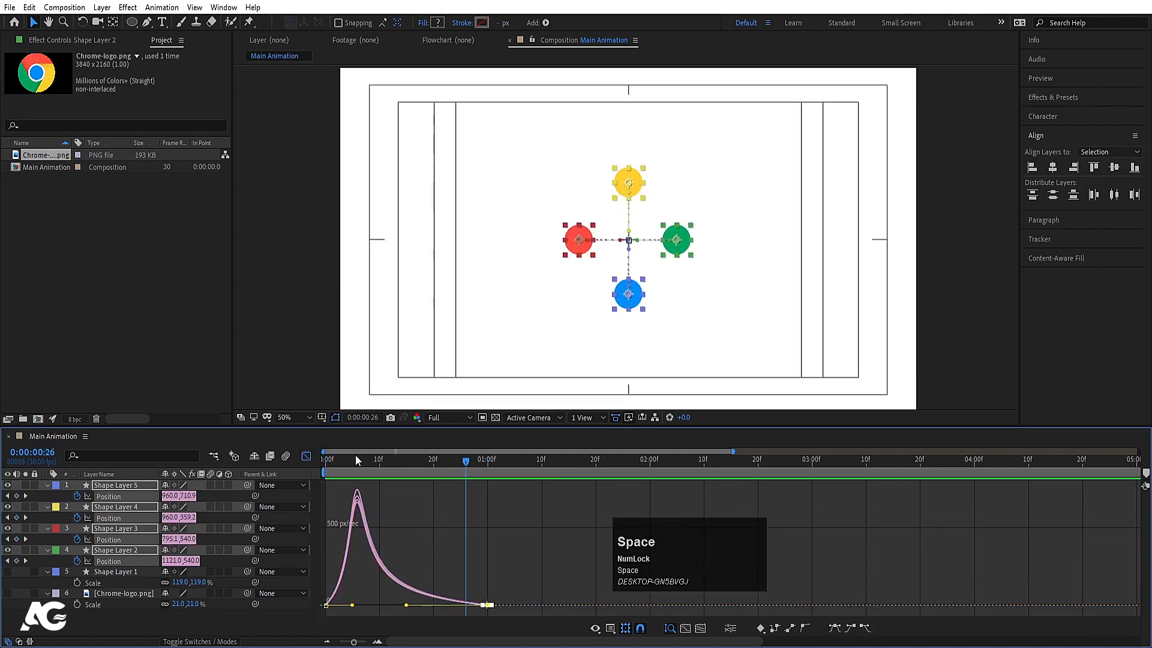
pyautogui.click(305, 456)
# Add a null object and parent Shape Layers 2 to 5 to it.
pyautogui.rightClick(420, 495)
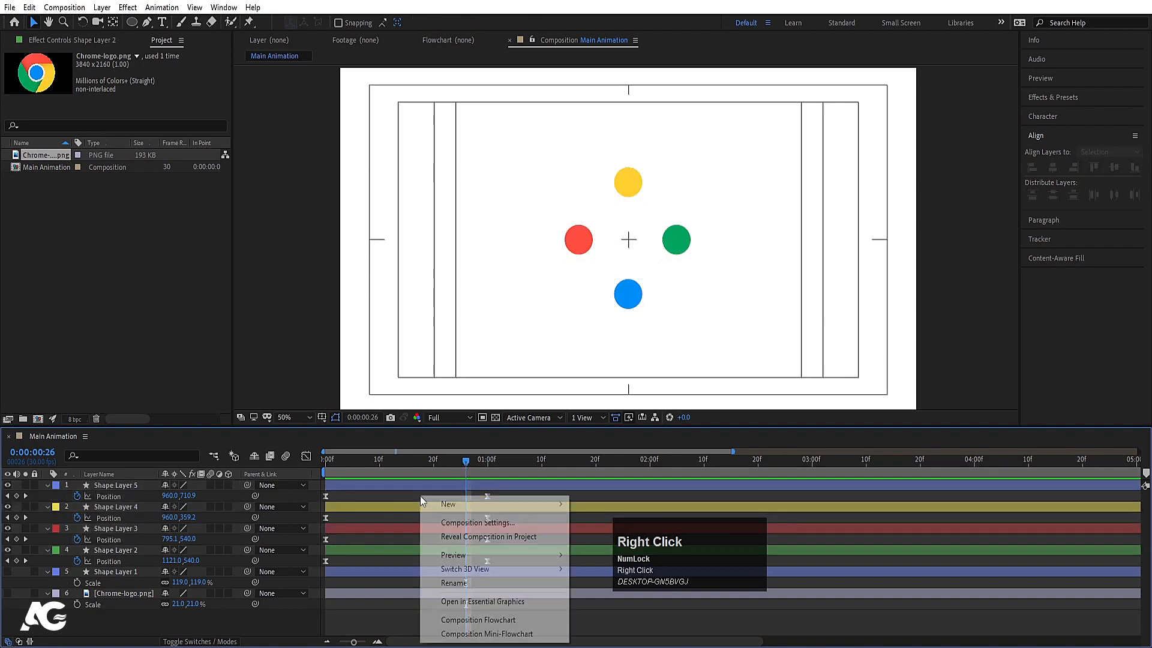
pyautogui.moveTo(456, 504)
pyautogui.click(625, 580)
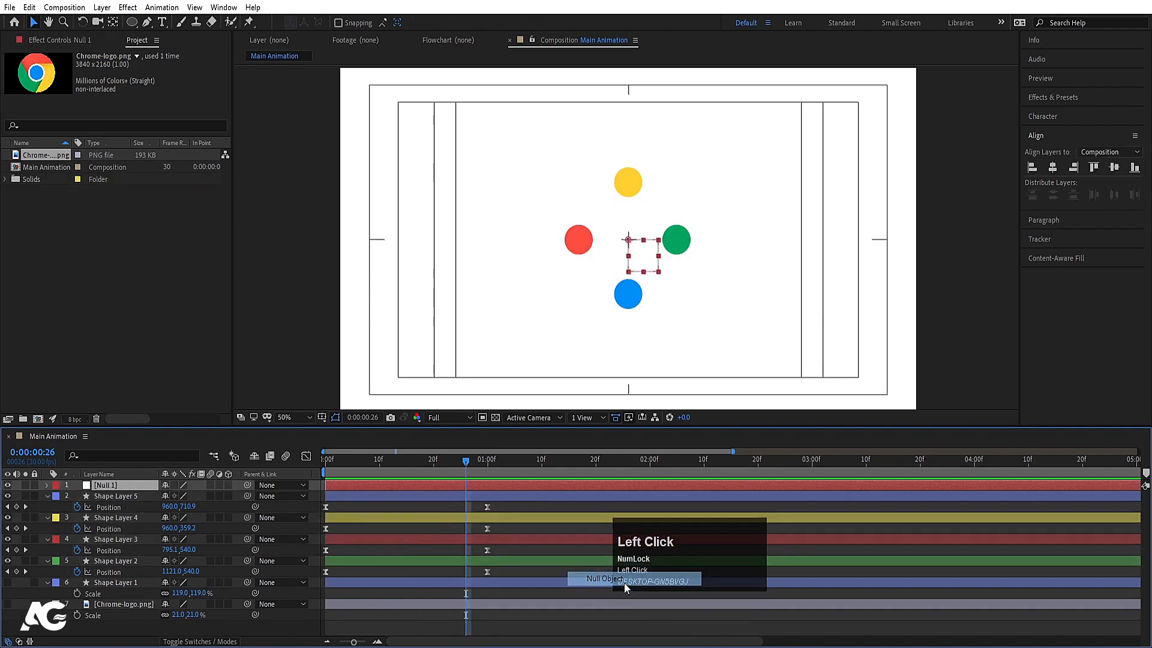
pyautogui.click(132, 498)
pyautogui.keyDown('shift'); pyautogui.click(118, 562); pyautogui.keyUp('shift')
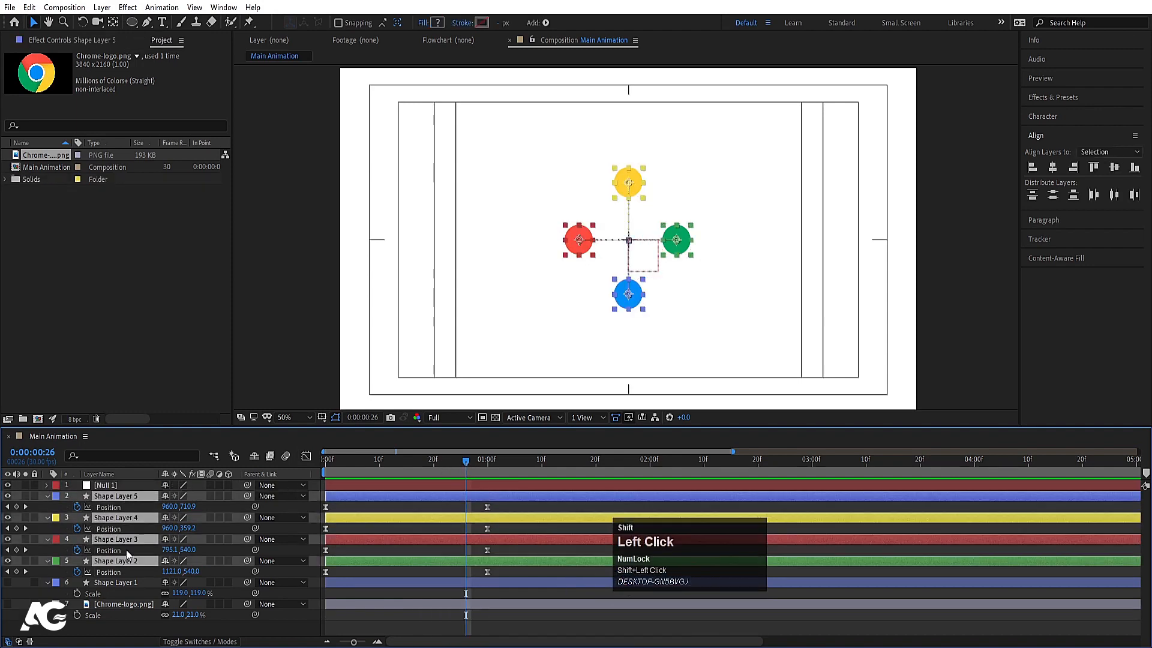
pyautogui.moveTo(248, 497); pyautogui.dragTo(127, 484)
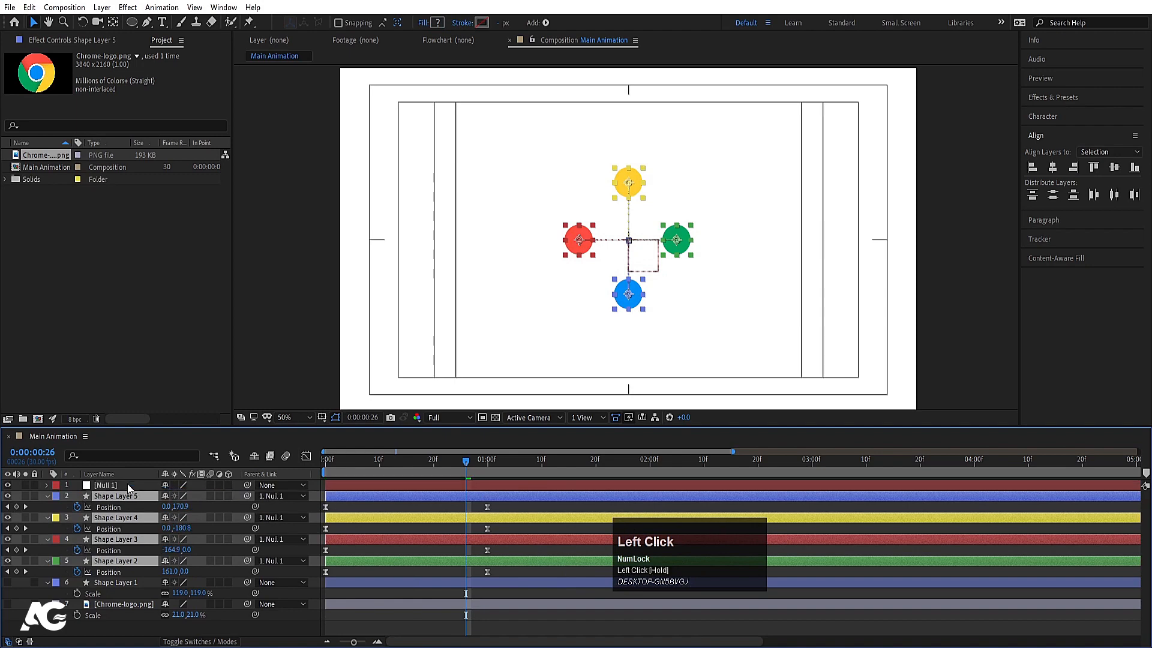
# Keyframe the null's Rotation at 0:00:00:20 and set it to one full turn at 0:00:02:20.
pyautogui.click(127, 485)
pyautogui.moveTo(457, 460); pyautogui.dragTo(433, 456)
pyautogui.press('r')
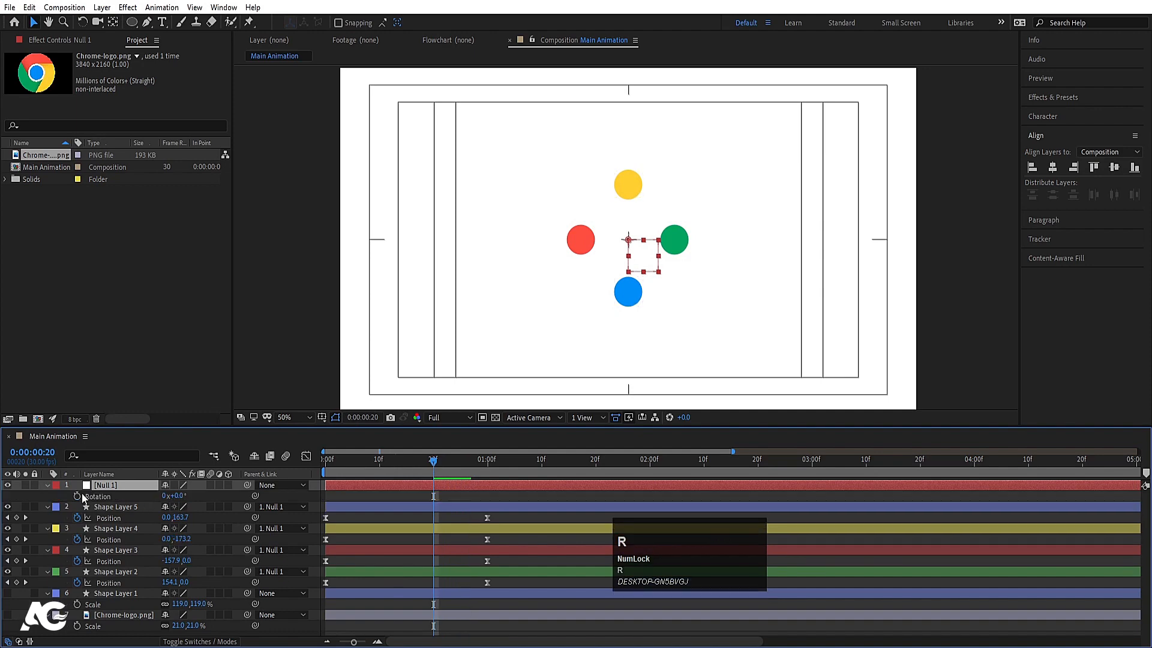
pyautogui.click(81, 496)
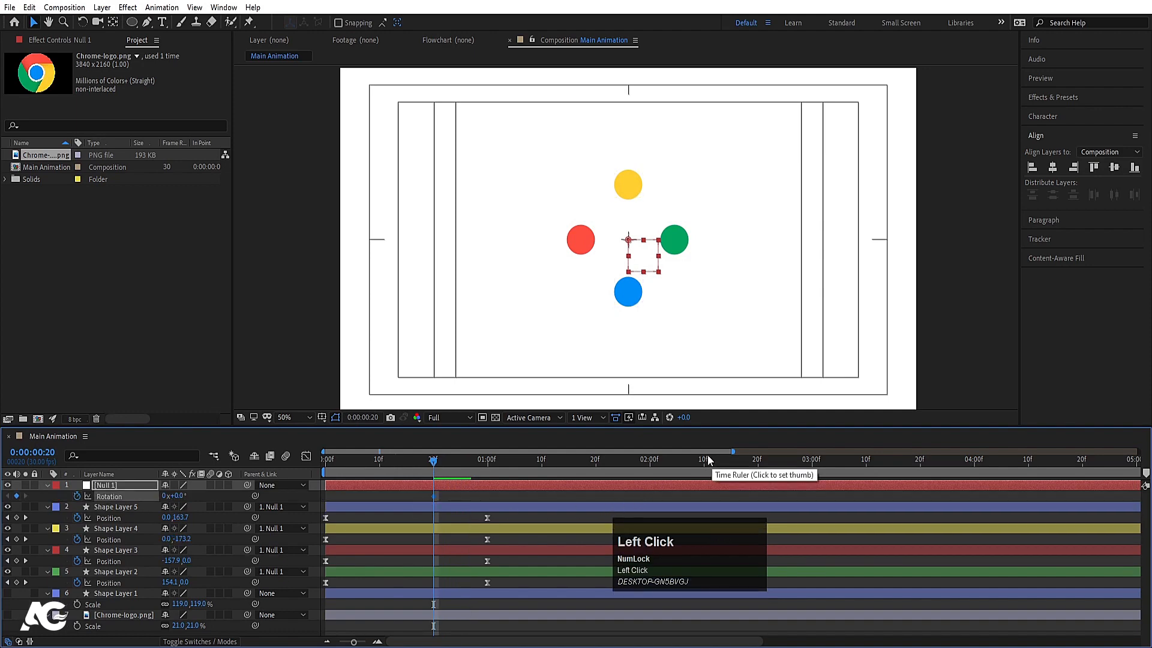
pyautogui.click(753, 457)
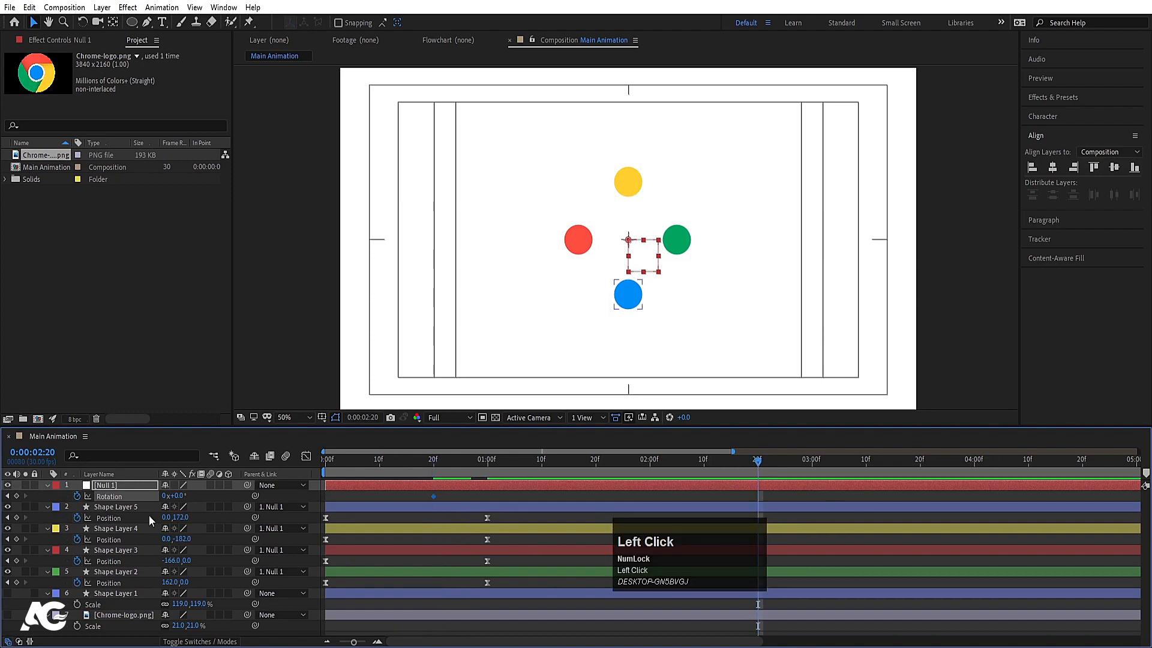
pyautogui.write('1')
pyautogui.press('Return')
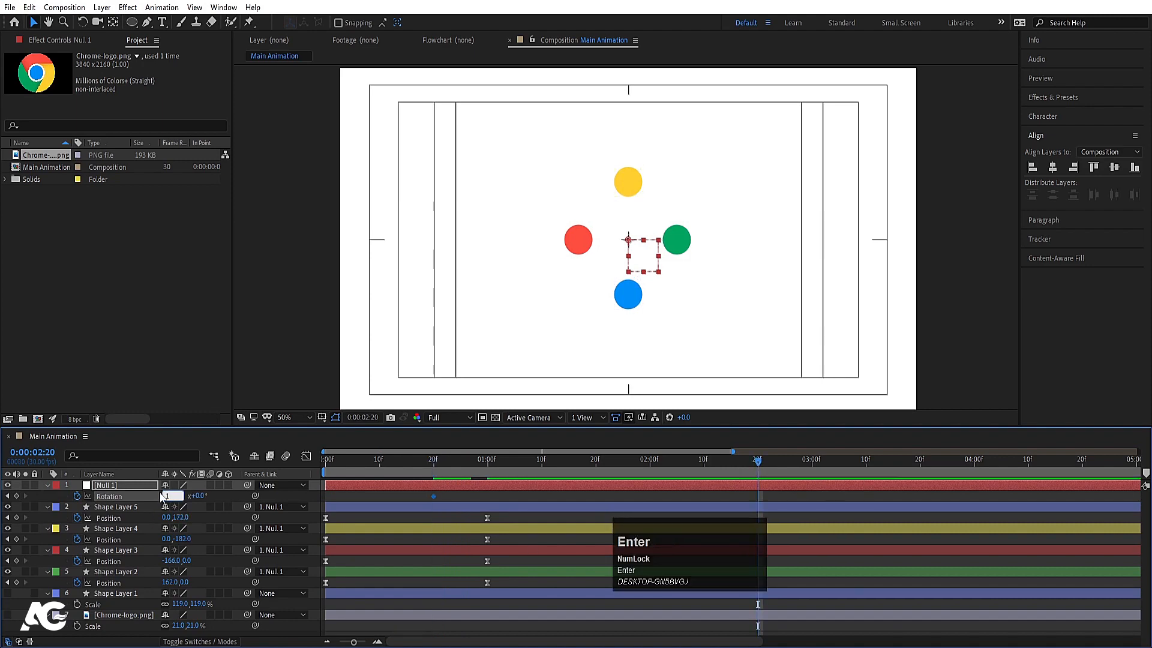
# Easy Ease the null's Rotation keyframes, lengthen both speed handles toward the middle for a sharp central peak, and preview from the start.
pyautogui.click(114, 495)
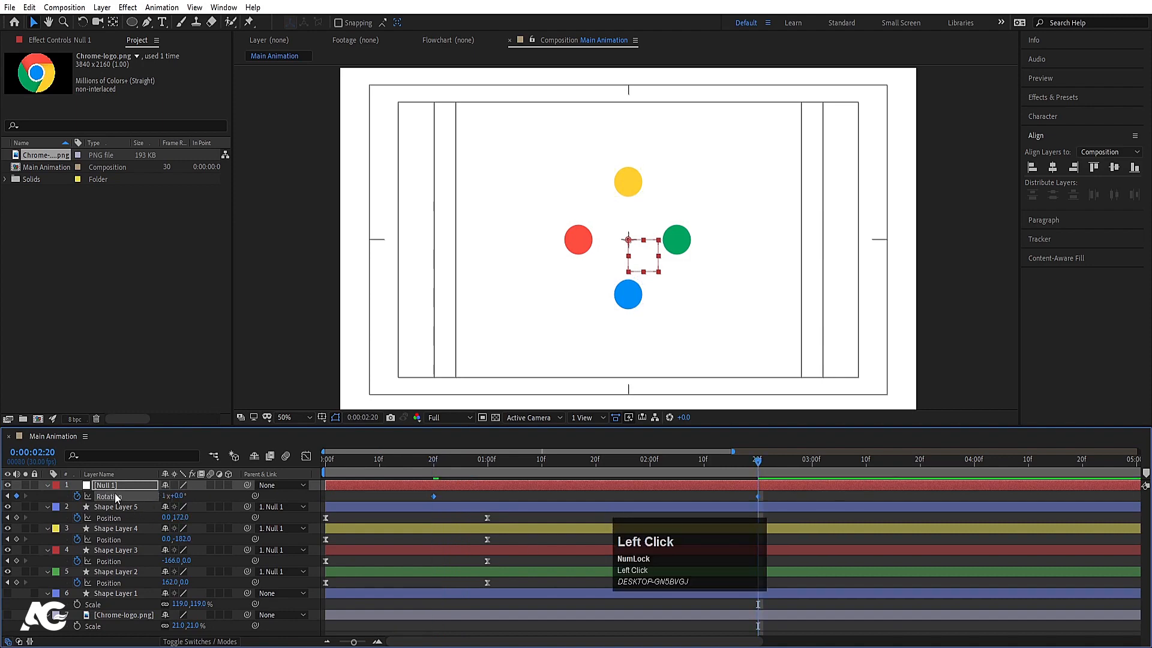
pyautogui.press('F9')
pyautogui.click(305, 455)
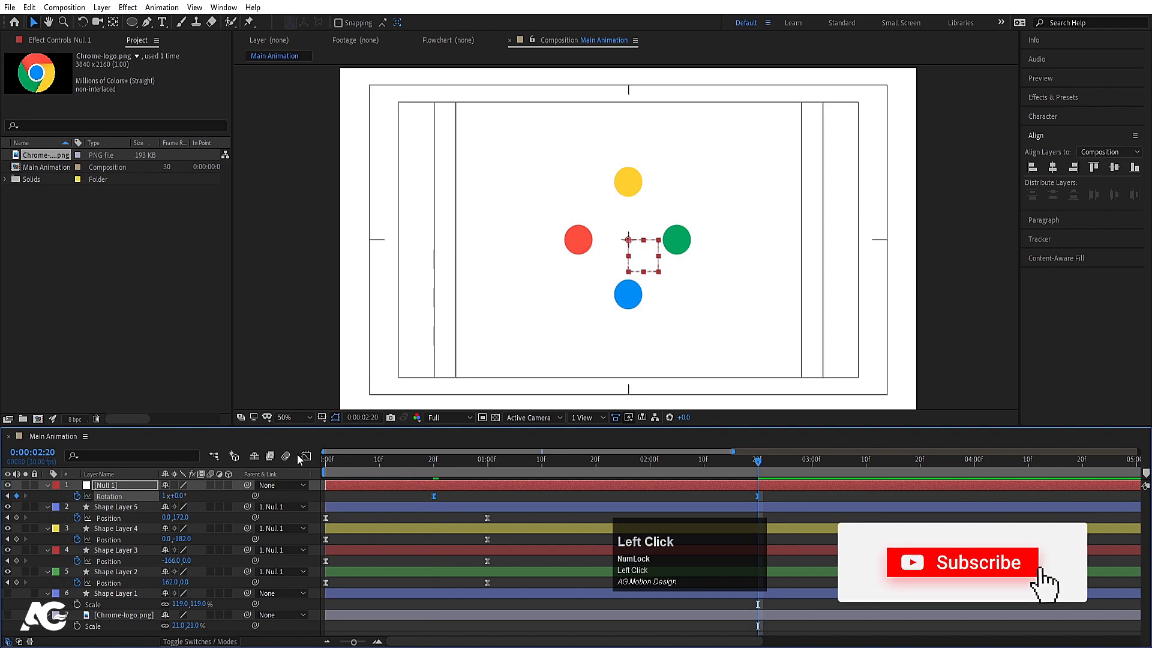
pyautogui.moveTo(380, 546); pyautogui.dragTo(839, 627)
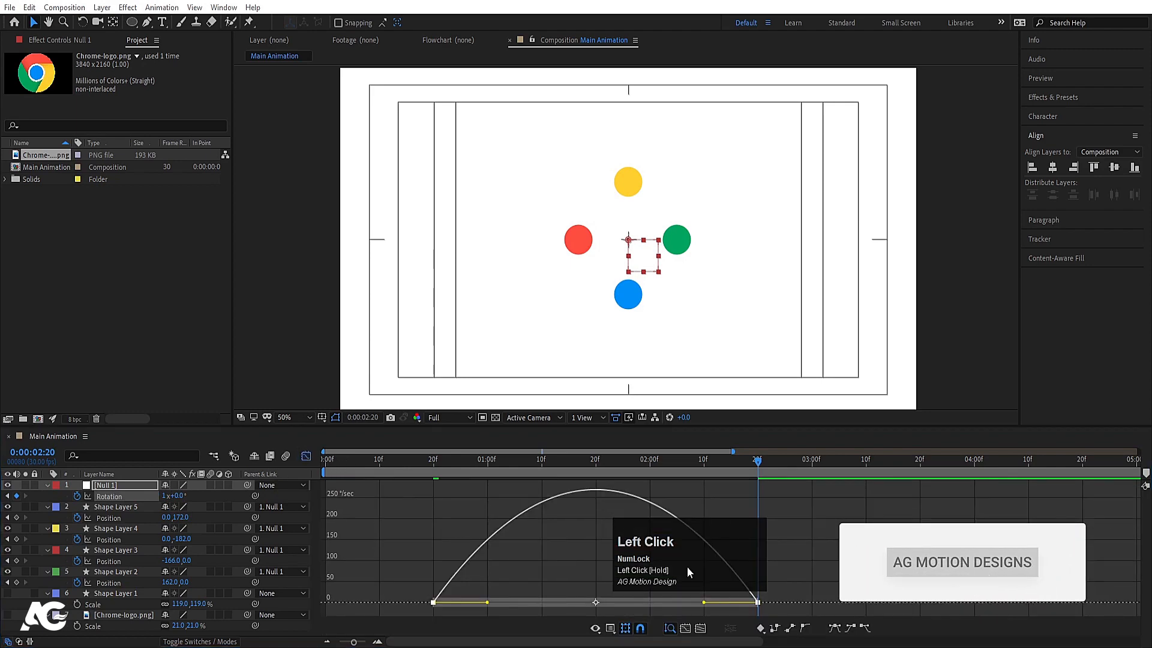
pyautogui.moveTo(686, 568); pyautogui.dragTo(915, 544)
pyautogui.moveTo(704, 602); pyautogui.dragTo(613, 604)
pyautogui.moveTo(486, 605); pyautogui.dragTo(571, 604)
pyautogui.moveTo(376, 463); pyautogui.dragTo(278, 472)
pyautogui.press('space')
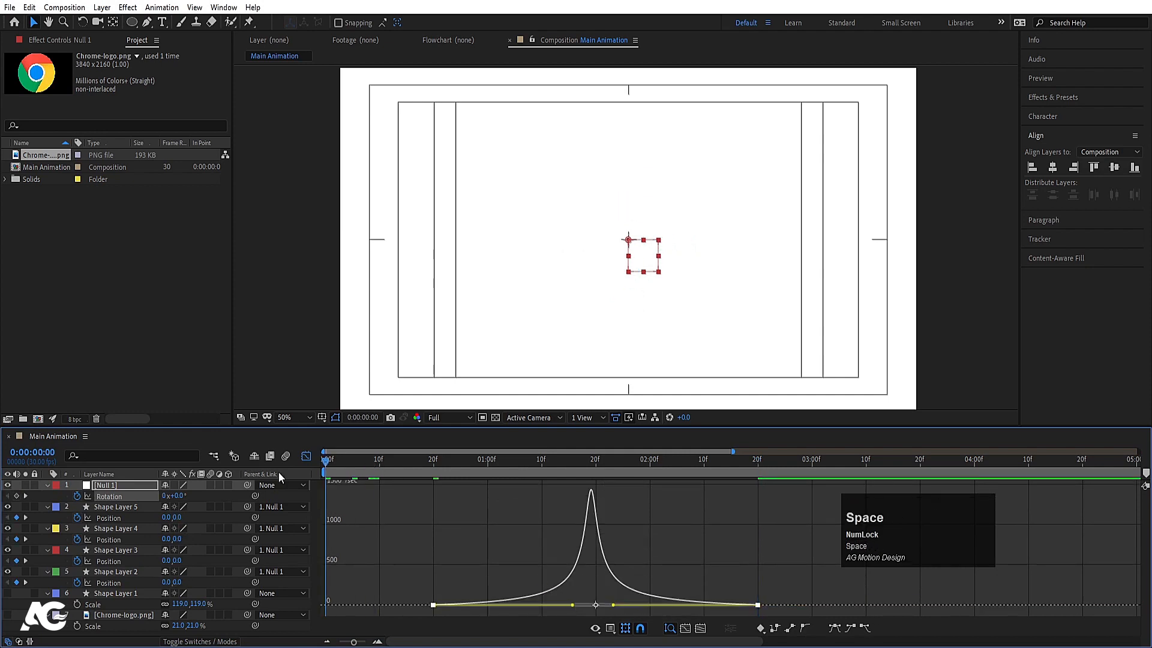
# Preview the null's rotation, and add Position keyframes at 0:00:02:06 on Shape Layers 2 to 5.
pyautogui.press('space')
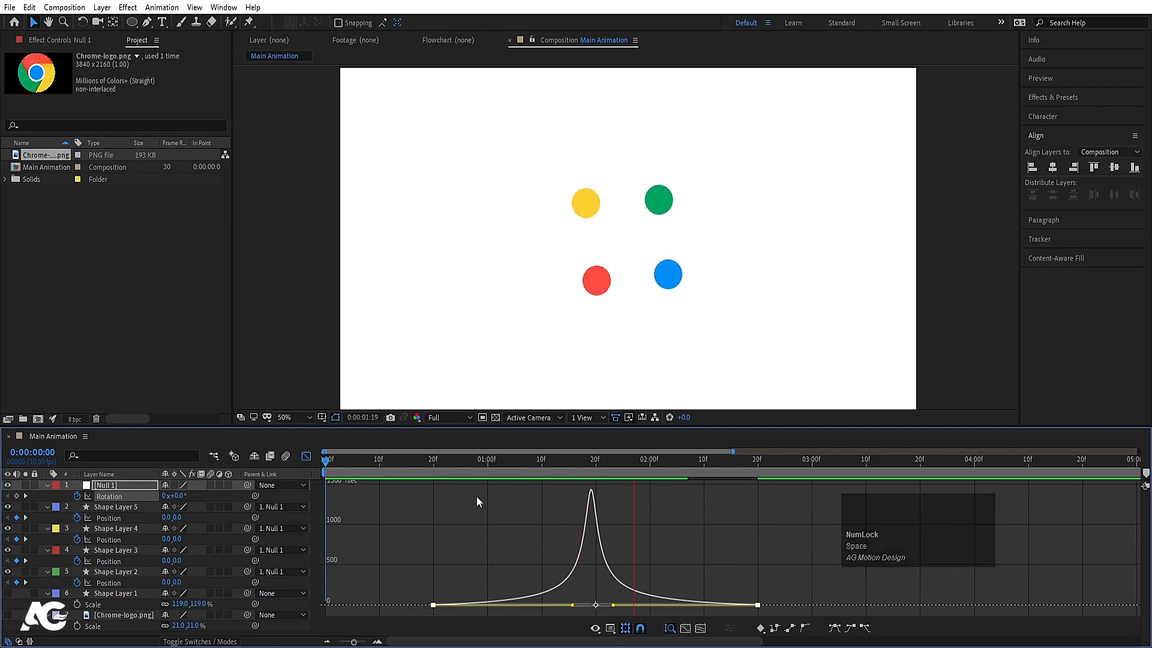
pyautogui.click(306, 457)
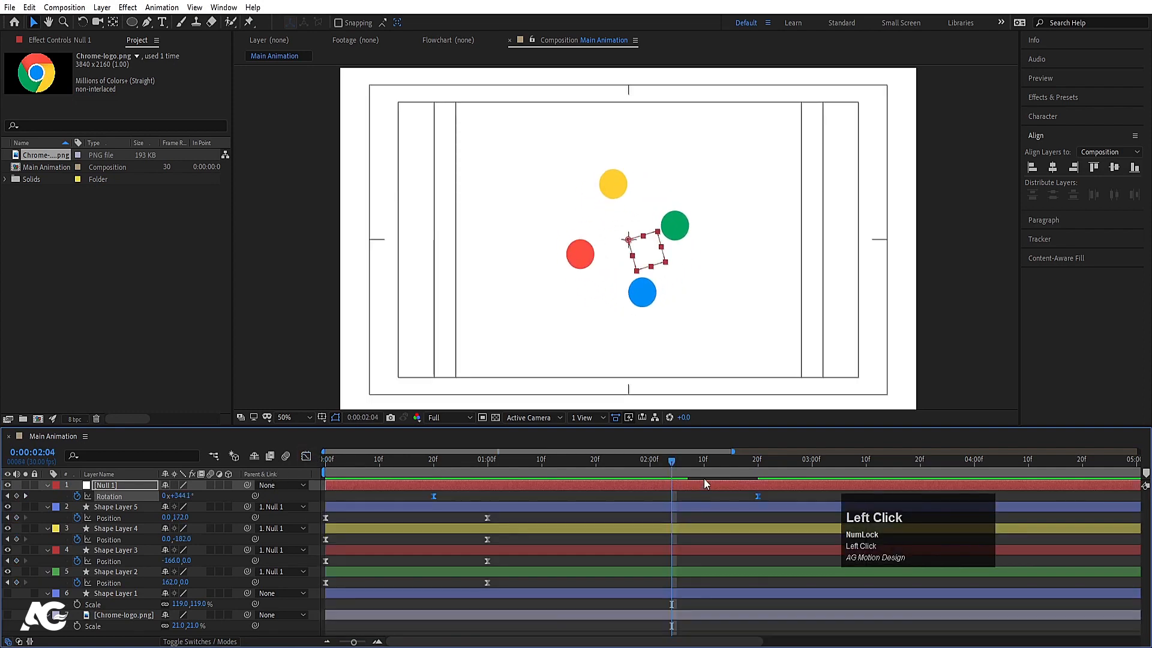
pyautogui.press('space')
pyautogui.press('space')
pyautogui.click(662, 507)
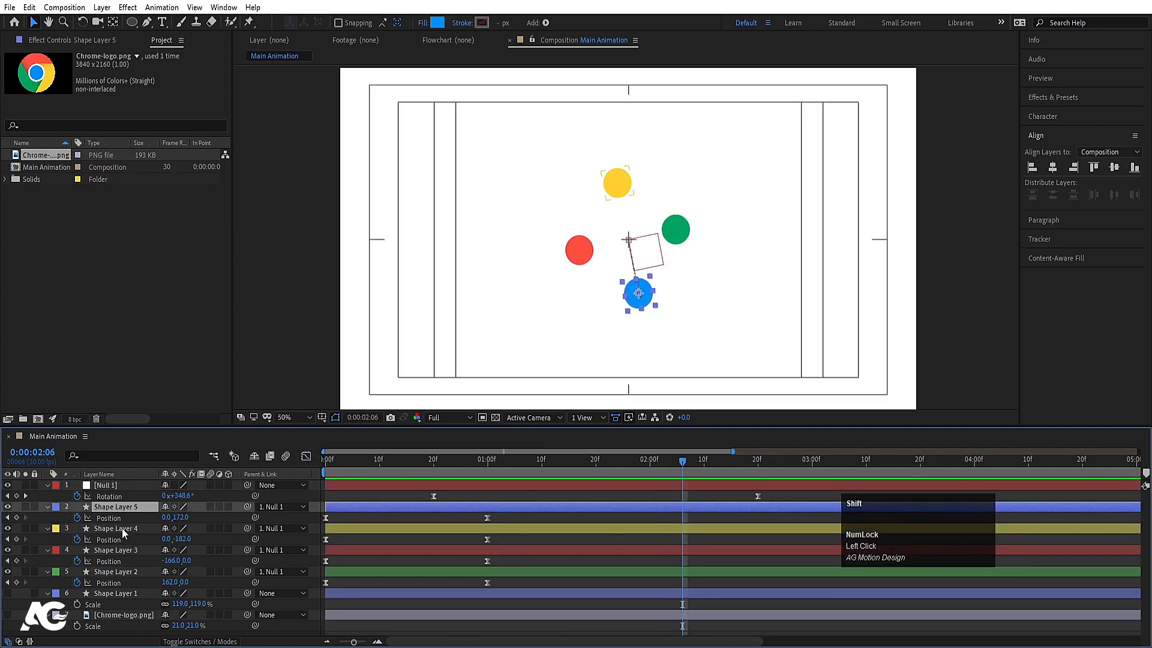
pyautogui.keyDown('shift'); pyautogui.click(110, 571); pyautogui.keyUp('shift')
pyautogui.click(15, 518)
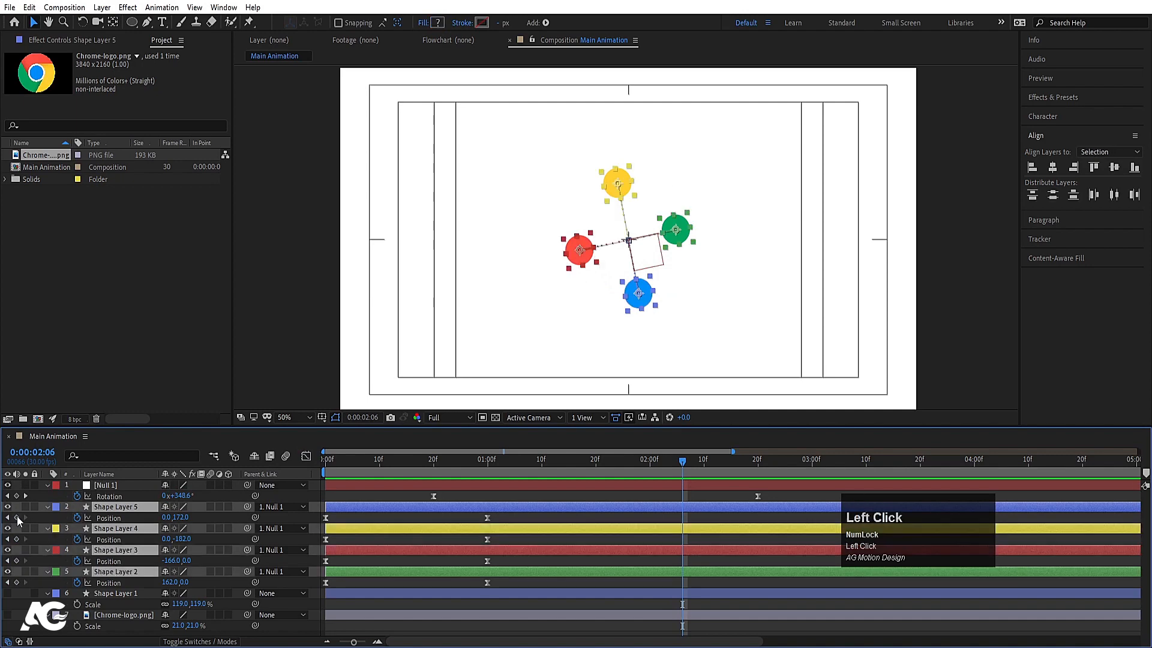
# Align Shape Layers 2 to 5 together at 0:00:03:10 by centering them horizontally and vertically on the selection.
pyautogui.moveTo(837, 467); pyautogui.dragTo(865, 474)
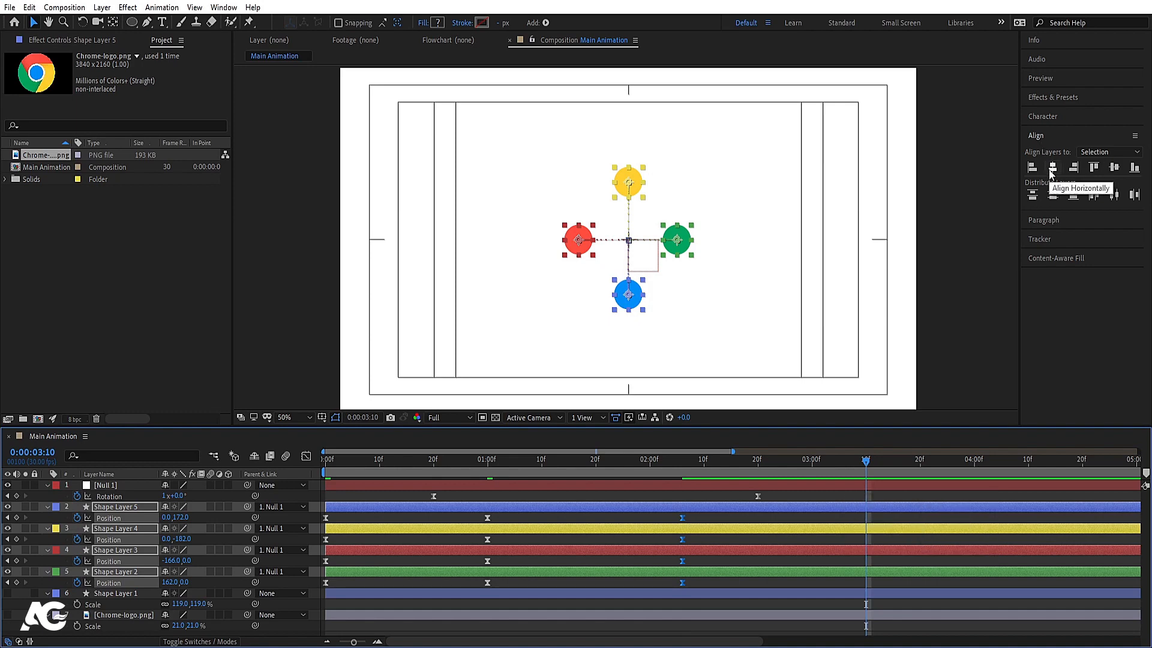
pyautogui.click(1052, 168)
pyautogui.click(1113, 168)
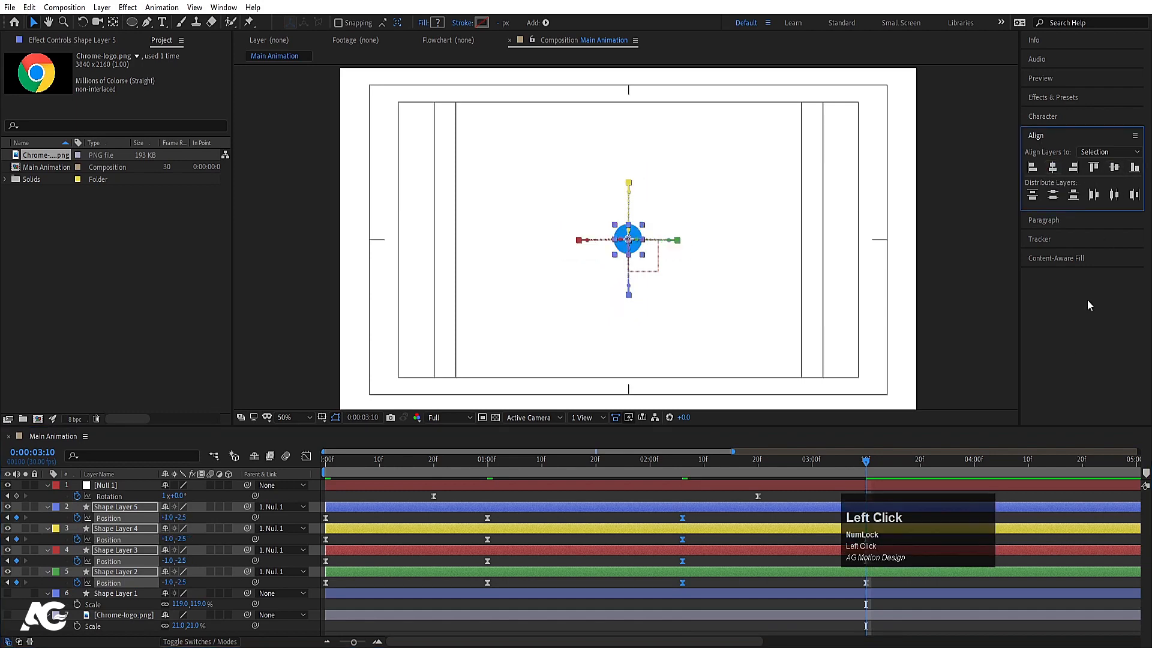
# Easy Ease the circles' closing Position keyframes, reshape their speed graph to start slowly and peak late, and preview it.
pyautogui.moveTo(671, 511); pyautogui.dragTo(903, 595)
pyautogui.press('F9')
pyautogui.click(306, 456)
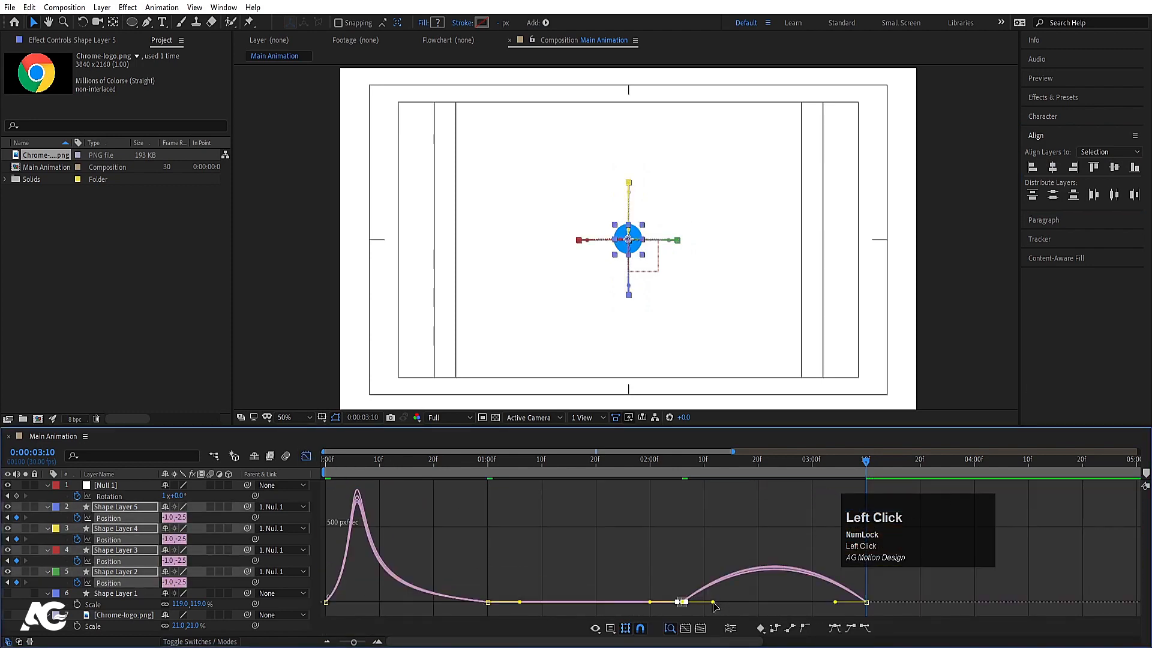
pyautogui.moveTo(713, 602); pyautogui.dragTo(783, 609)
pyautogui.moveTo(888, 584)
pyautogui.mouseDown()
pyautogui.moveTo(843, 622)
pyautogui.moveTo(836, 602)
pyautogui.moveTo(851, 602)
pyautogui.mouseUp()
pyautogui.click(670, 466)
pyautogui.press('space')
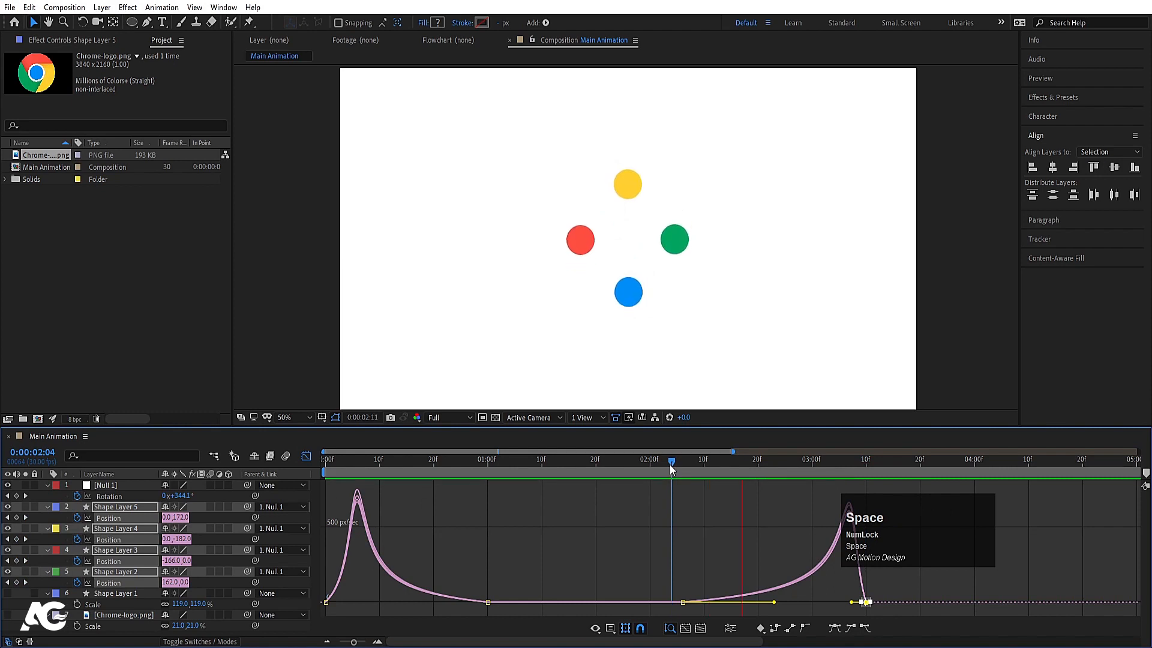
# Move the last Position keyframes of Shape Layers 2 to 5 earlier to about 0:00:02:26, and preview the faster merge.
pyautogui.click(306, 459)
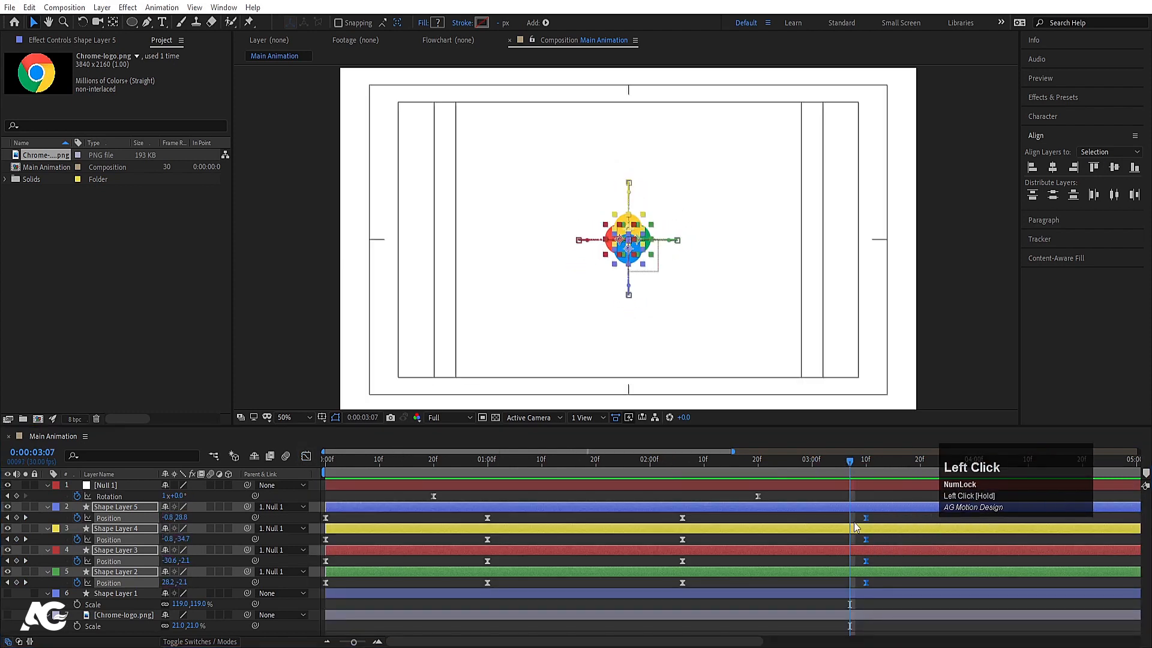
pyautogui.click(863, 518)
pyautogui.moveTo(826, 520); pyautogui.dragTo(877, 558)
pyautogui.moveTo(863, 518); pyautogui.dragTo(788, 518)
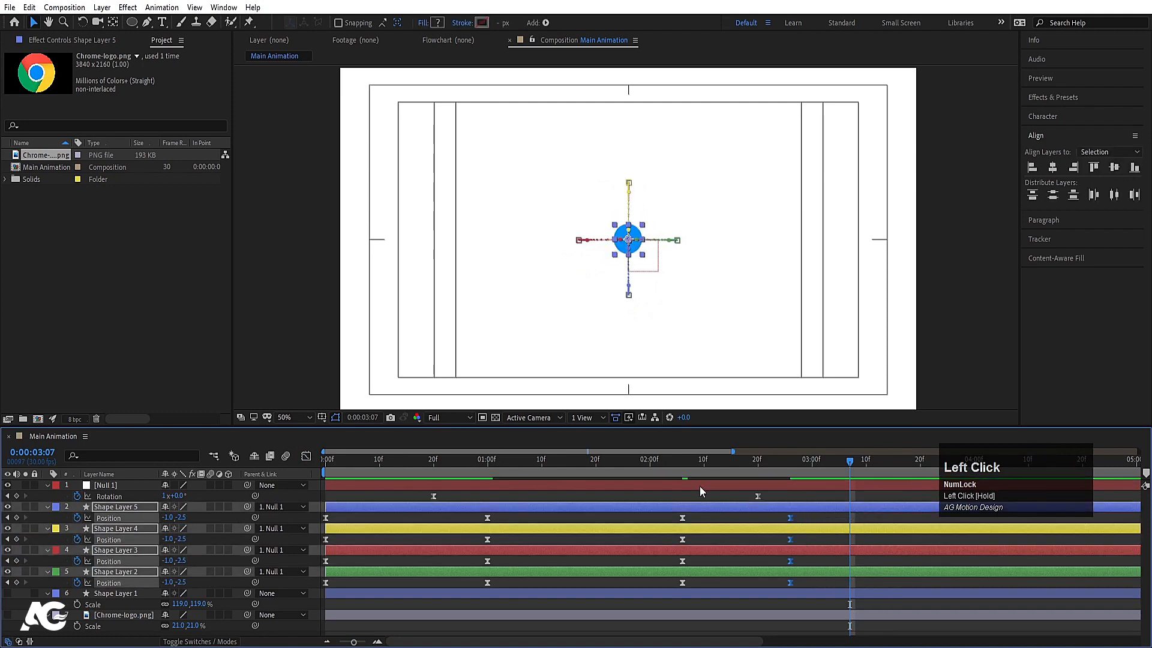
pyautogui.click(681, 469)
pyautogui.press('space')
pyautogui.press('space')
# Make Shape Layer 1 visible, start it at 0:00:02:24 as the circles merge, and compare it briefly with the Chrome logo.
pyautogui.scroll(-2, 768, 476)
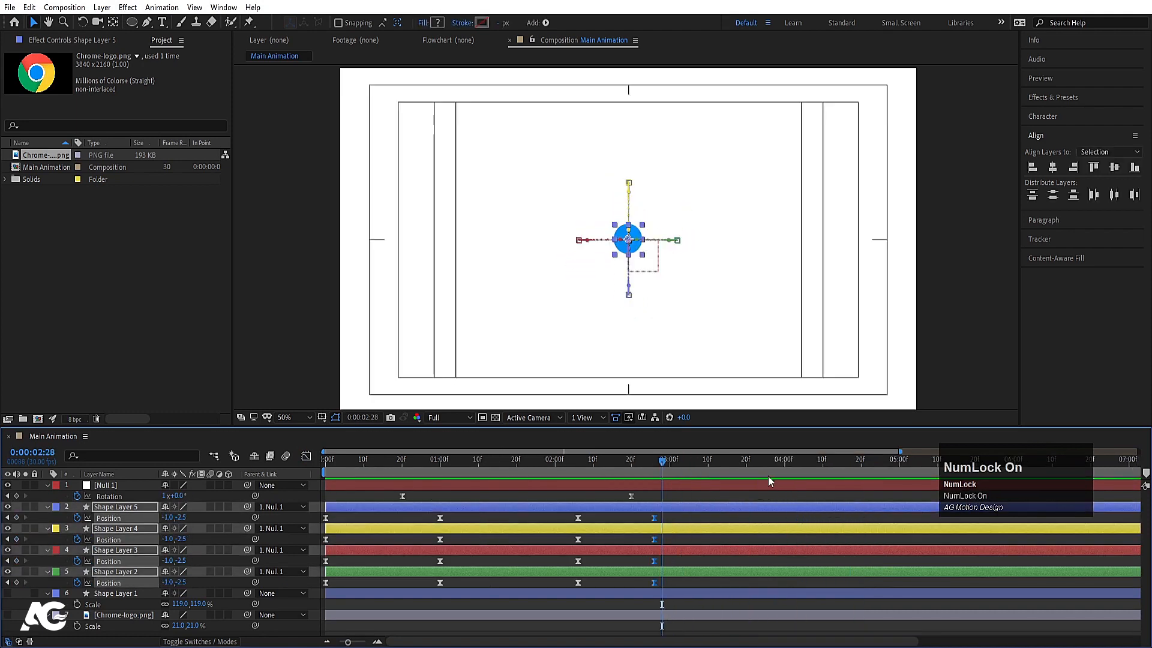
pyautogui.moveTo(646, 465); pyautogui.dragTo(646, 463)
pyautogui.scroll(-1, 210, 563)
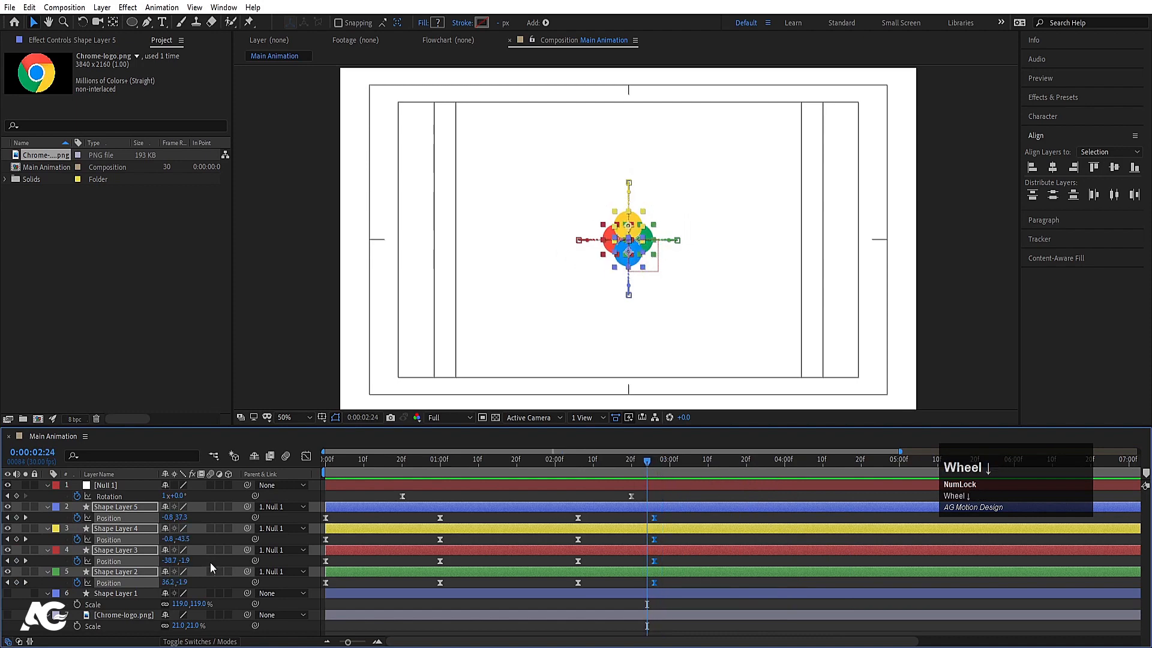
pyautogui.click(111, 591)
pyautogui.click(8, 594)
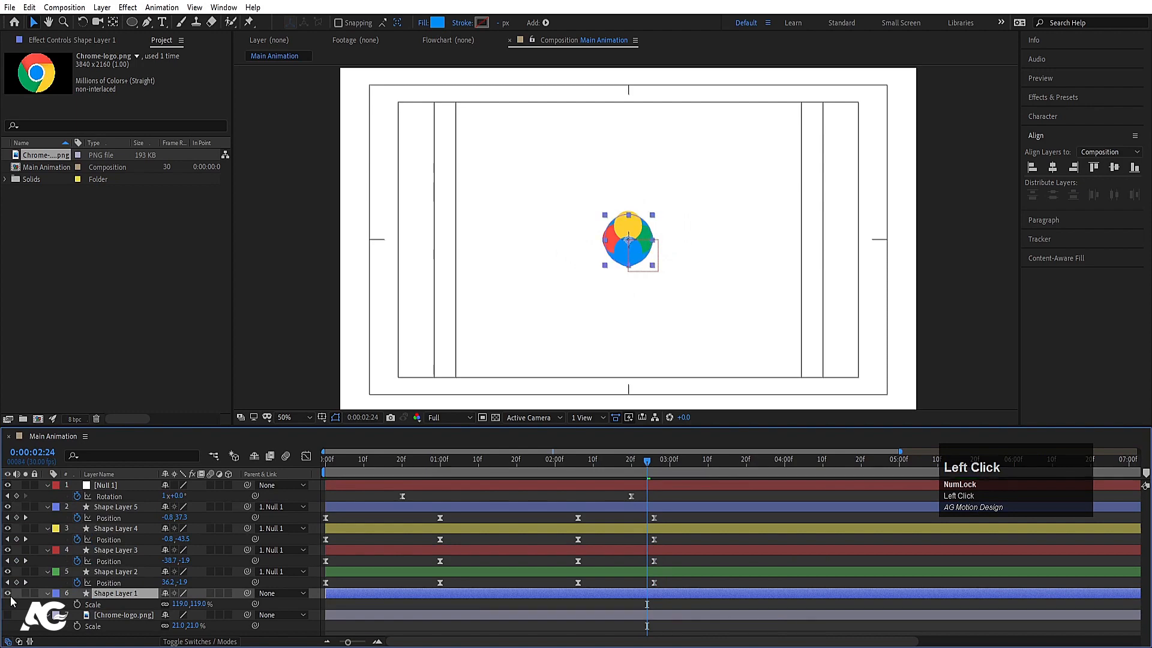
pyautogui.click(124, 594)
pyautogui.press('[')
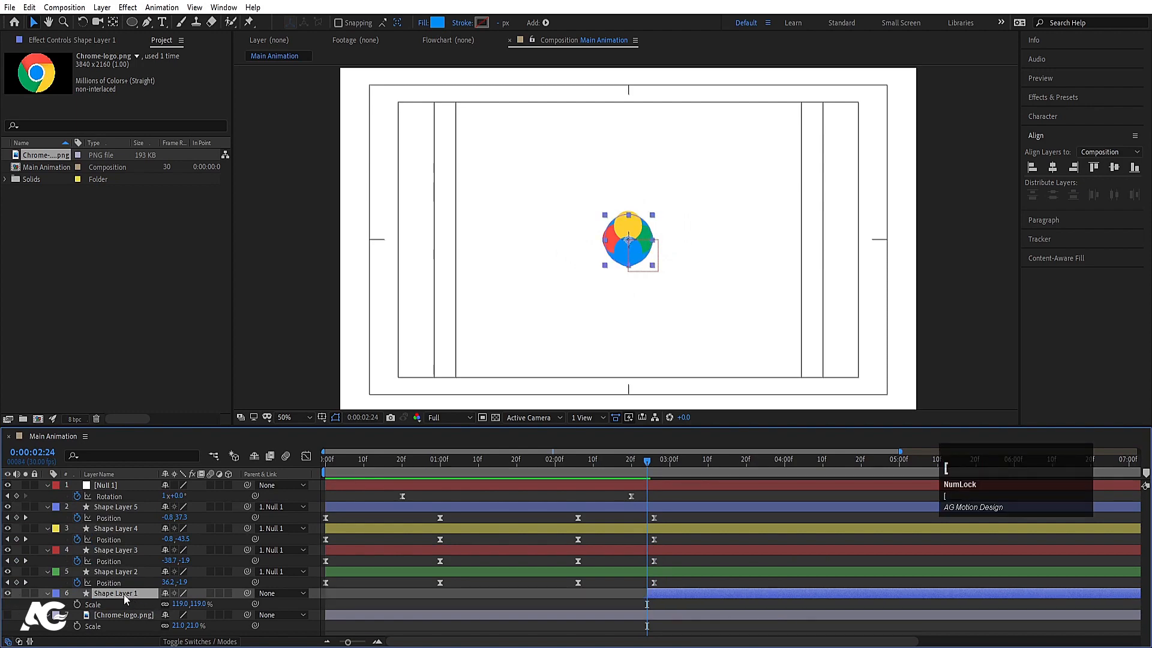
pyautogui.click(7, 616)
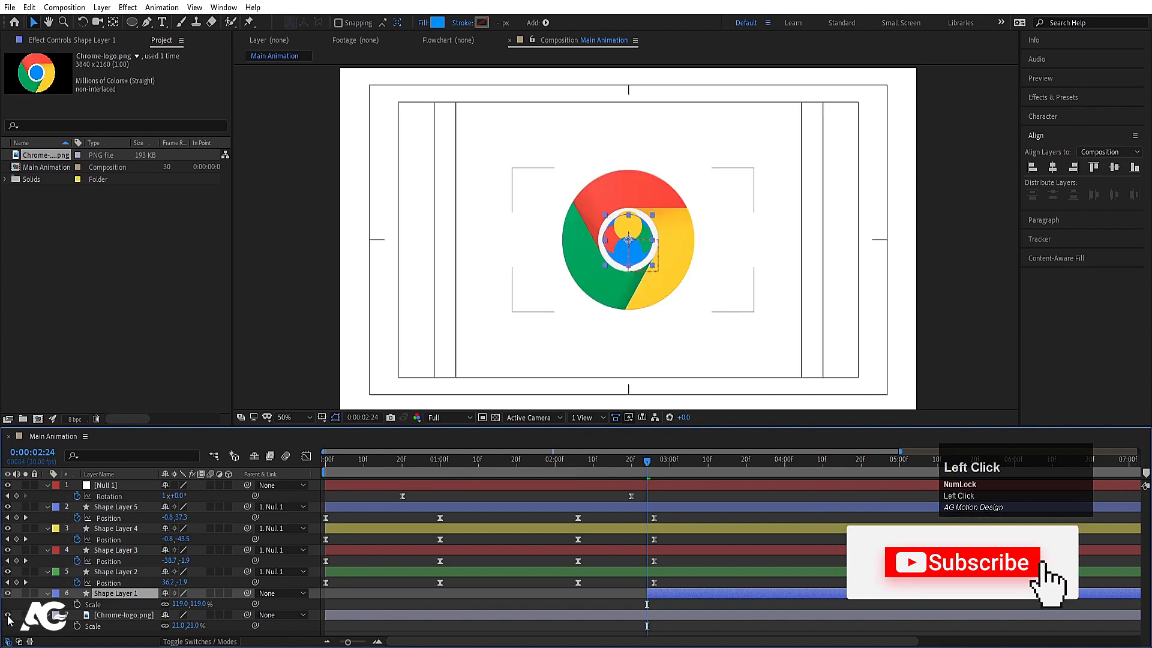
pyautogui.click(8, 616)
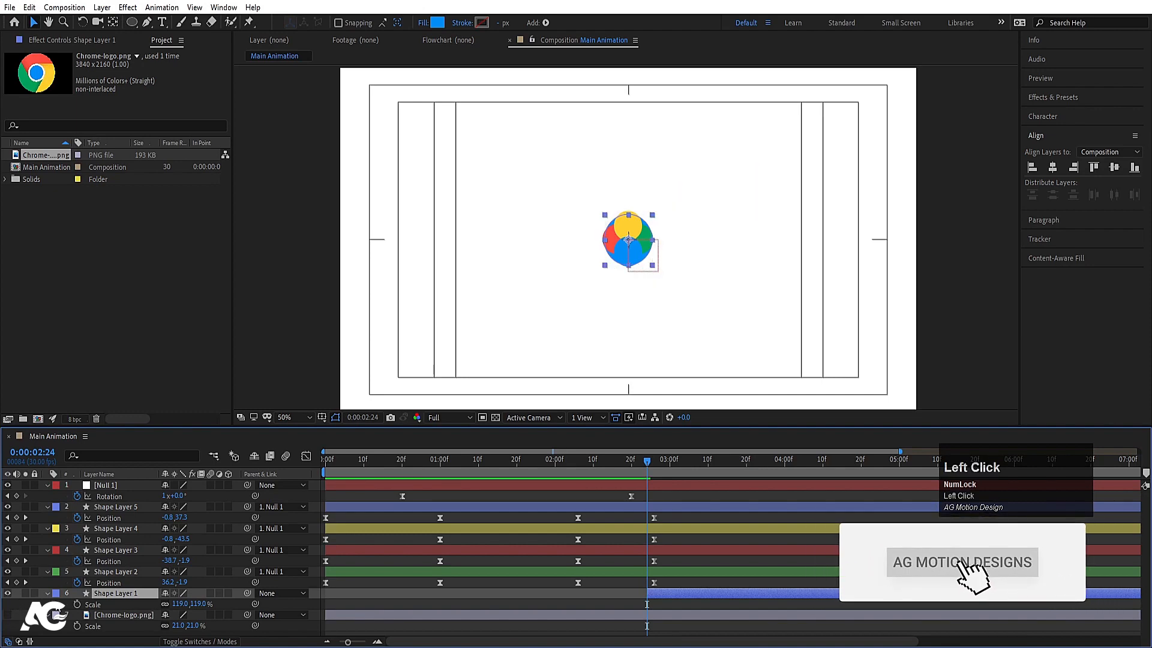
# Keyframe Shape Layer 1's Scale to grow from 0% at 0:00:02:24 to 119% at about 0:00:03:21.
pyautogui.click(76, 604)
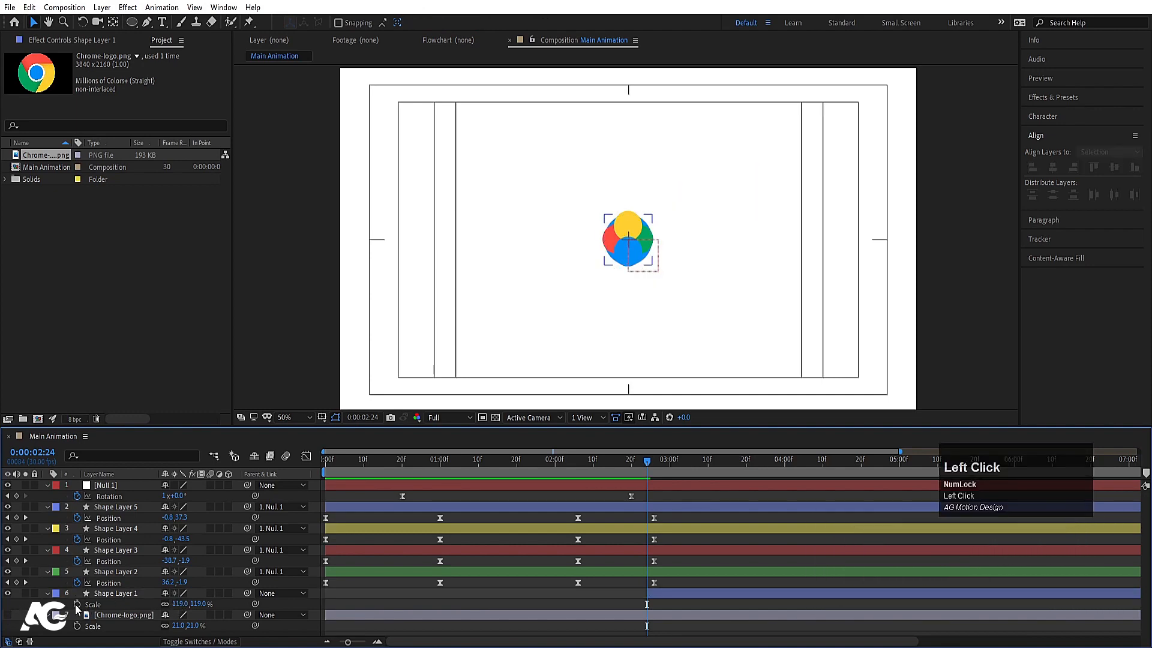
pyautogui.press('space')
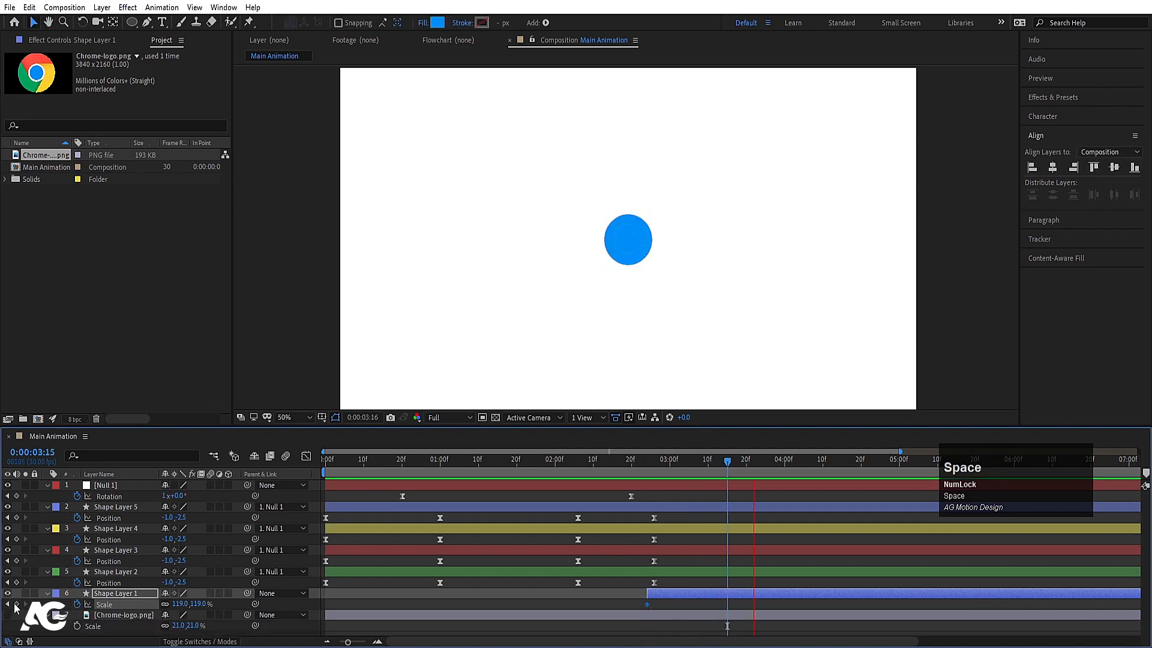
pyautogui.click(16, 604)
pyautogui.click(648, 464)
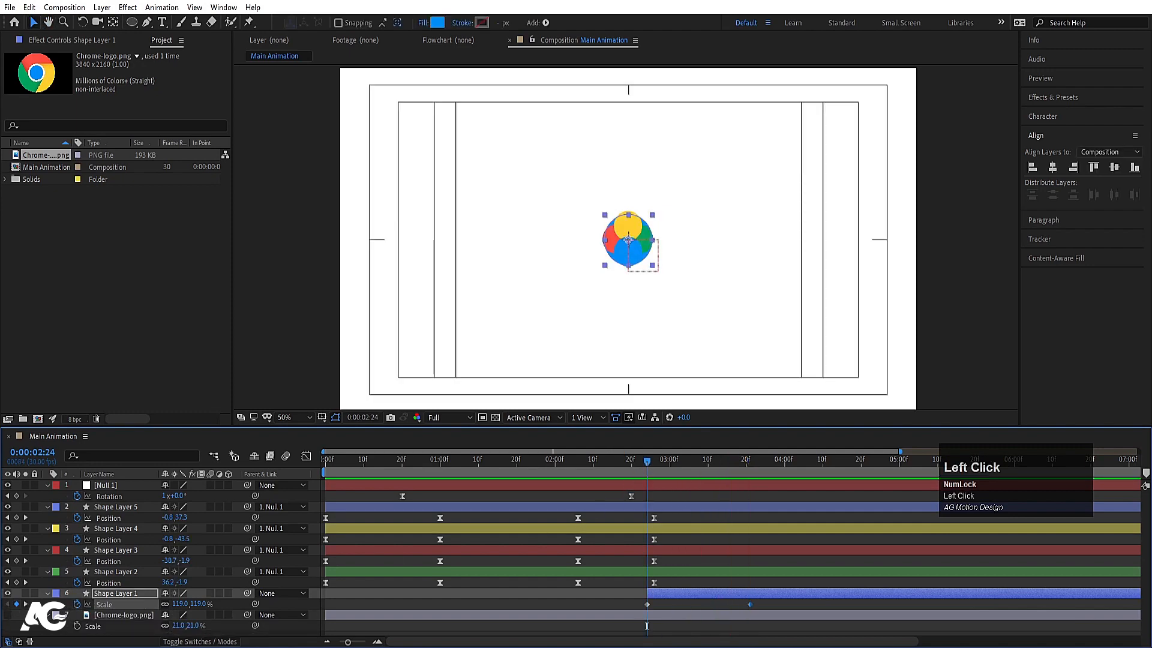
pyautogui.click(179, 604)
pyautogui.write('0')
pyautogui.press('Return')
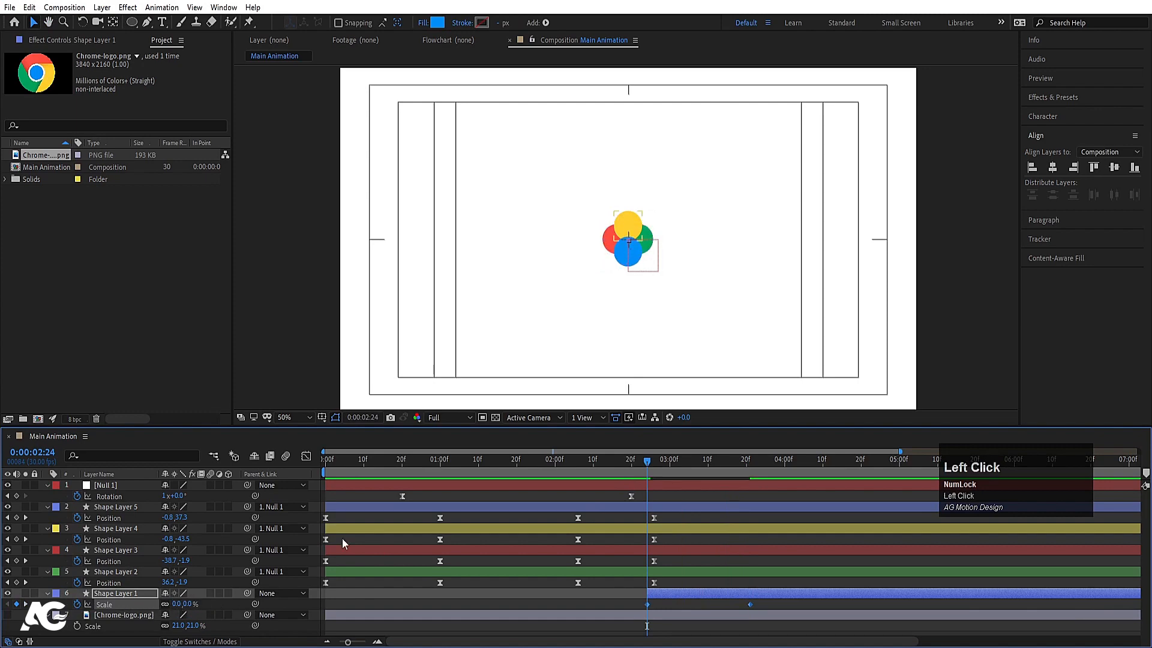
# Easy Ease Shape Layer 1's Scale keyframes, lengthen the ending speed handle for a slow finish, and preview the growth.
pyautogui.press('F9')
pyautogui.click(306, 457)
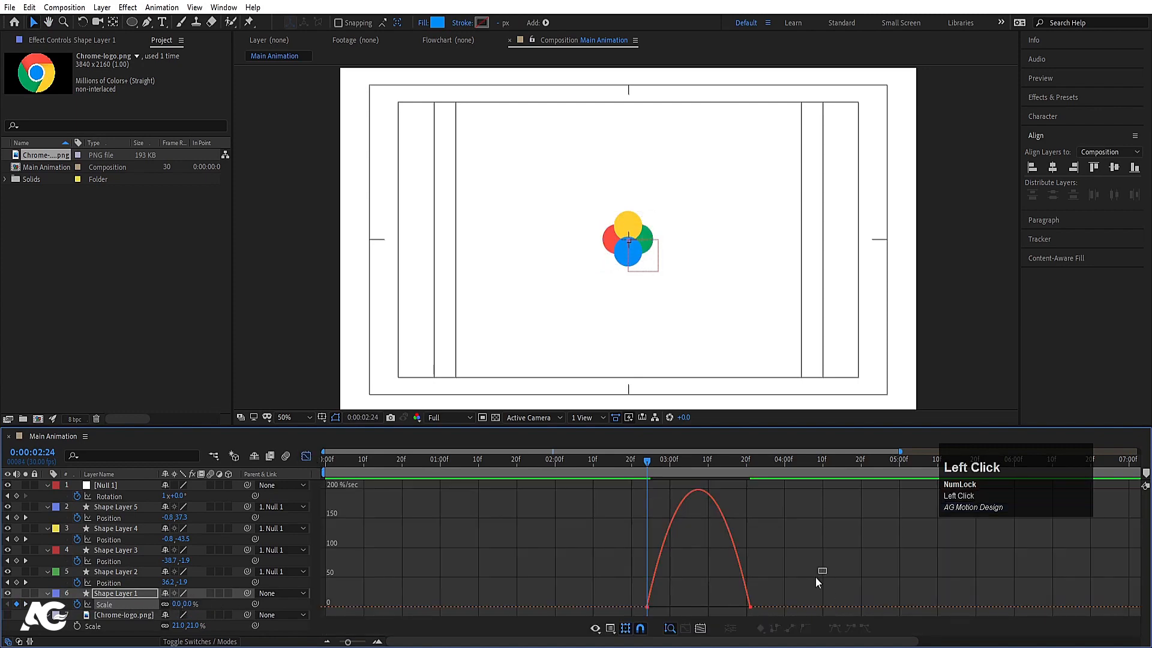
pyautogui.moveTo(815, 577); pyautogui.dragTo(698, 607)
pyautogui.click(307, 457)
pyautogui.press('space')
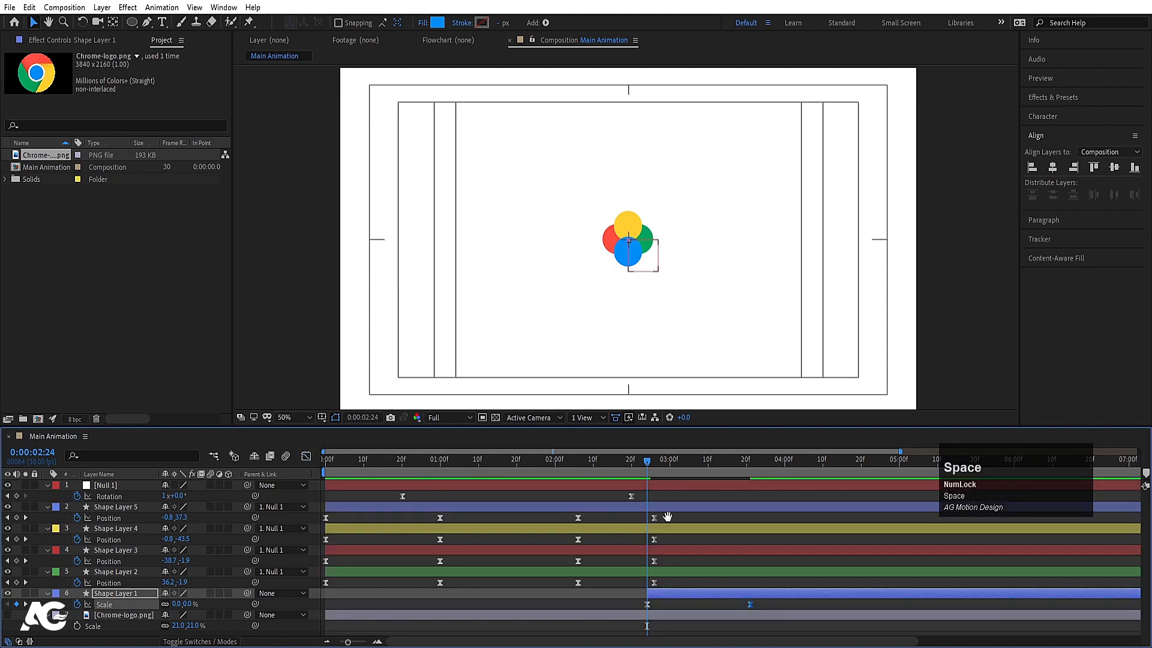
pyautogui.press('space')
# Shift Shape Layer 1 with its Scale keyframes earlier to start at 0:00:02:17, and preview the timing.
pyautogui.moveTo(663, 466)
pyautogui.mouseDown()
pyautogui.moveTo(631, 463)
pyautogui.moveTo(642, 463)
pyautogui.mouseUp()
pyautogui.moveTo(675, 593); pyautogui.dragTo(648, 588)
pyautogui.press('space')
pyautogui.press('space')
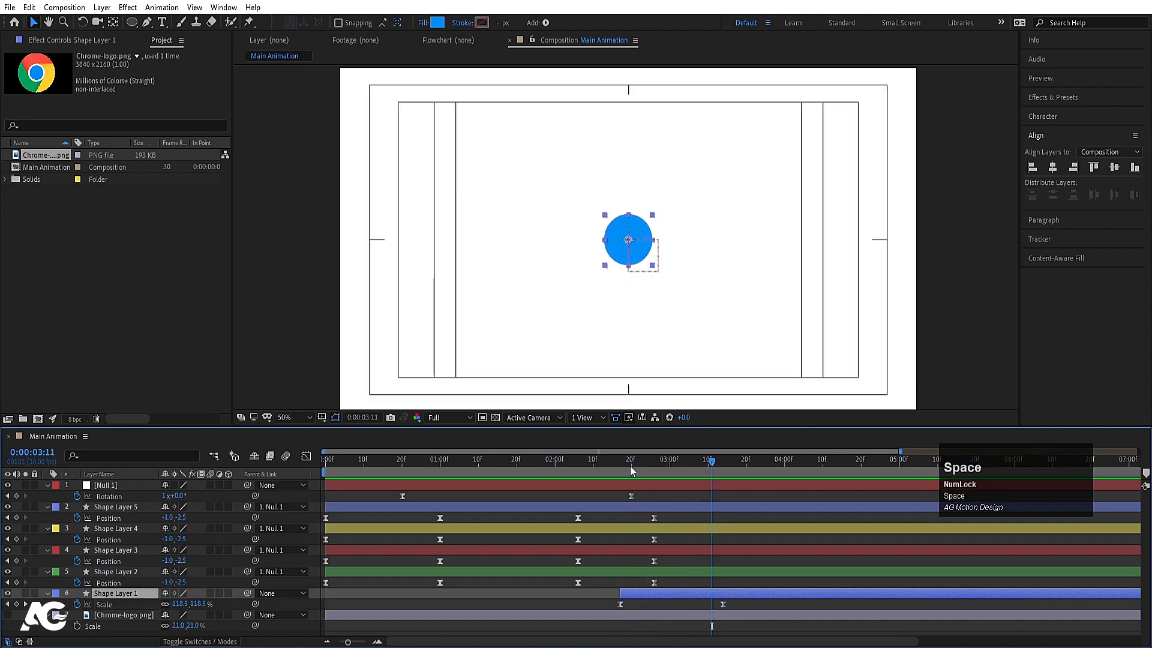
pyautogui.click(592, 466)
pyautogui.press('space')
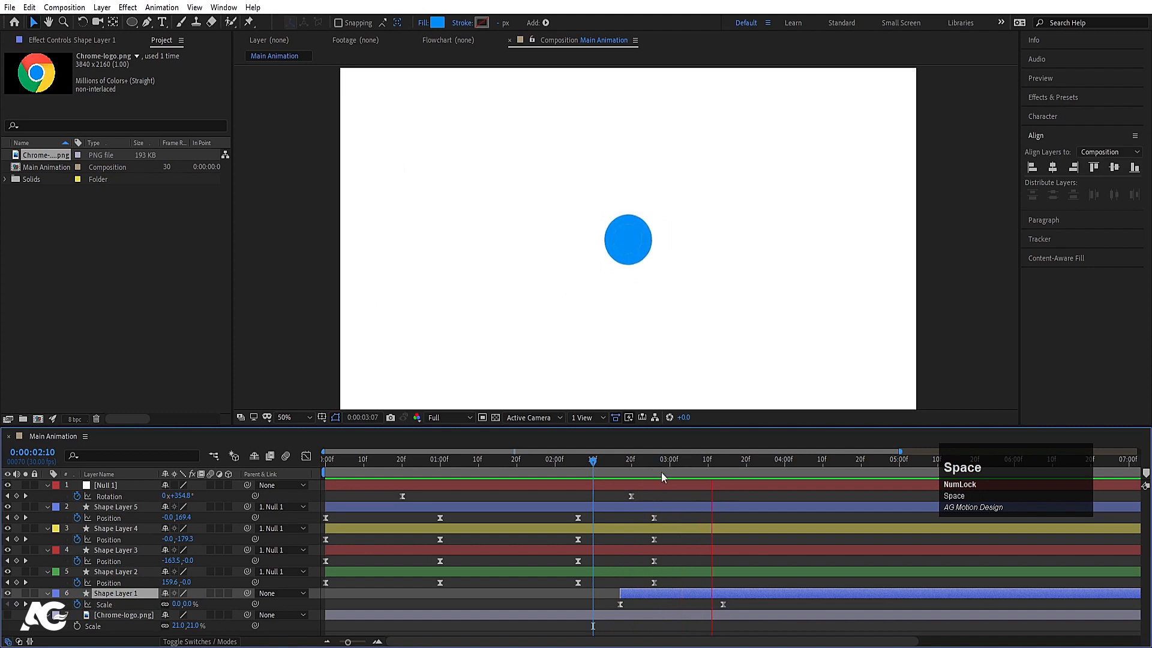
# Make the Chrome-logo.png layer visible and start it at 0:00:02:17, together with Shape Layer 1.
pyautogui.moveTo(661, 472); pyautogui.dragTo(618, 462)
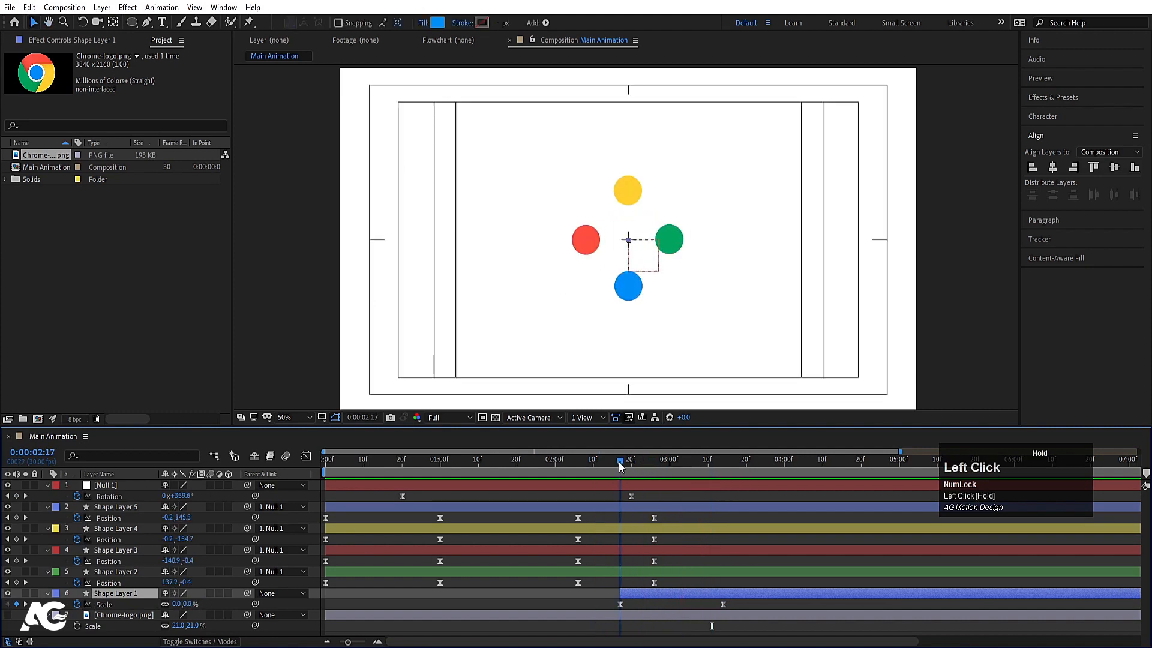
pyautogui.click(80, 616)
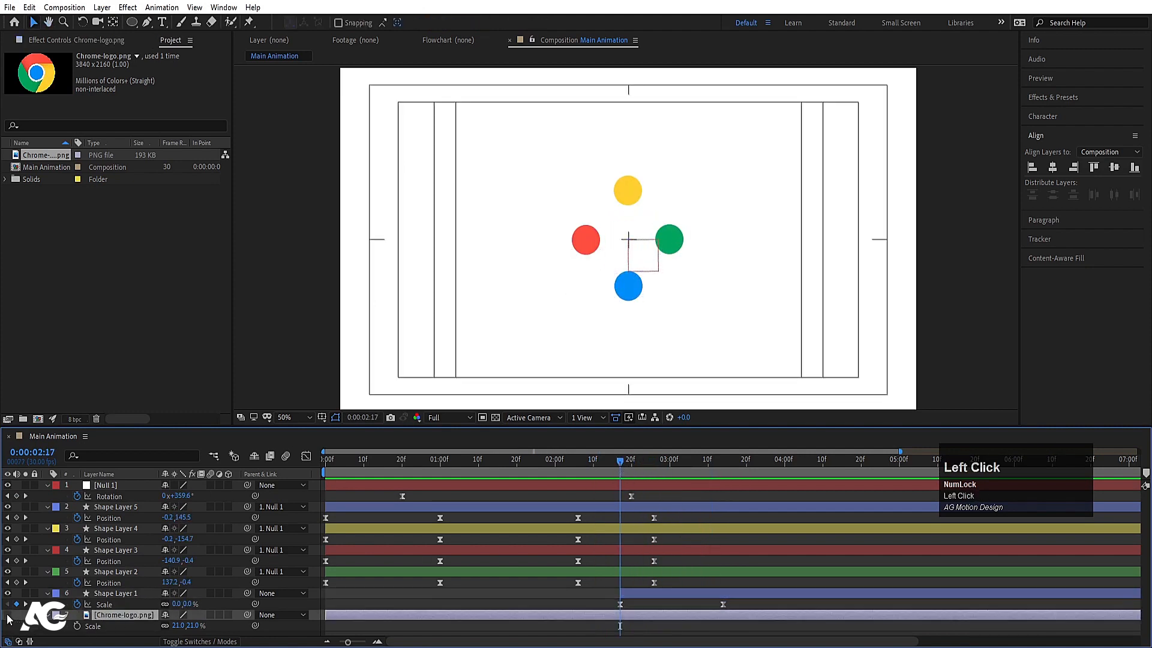
pyautogui.click(8, 616)
pyautogui.press('[')
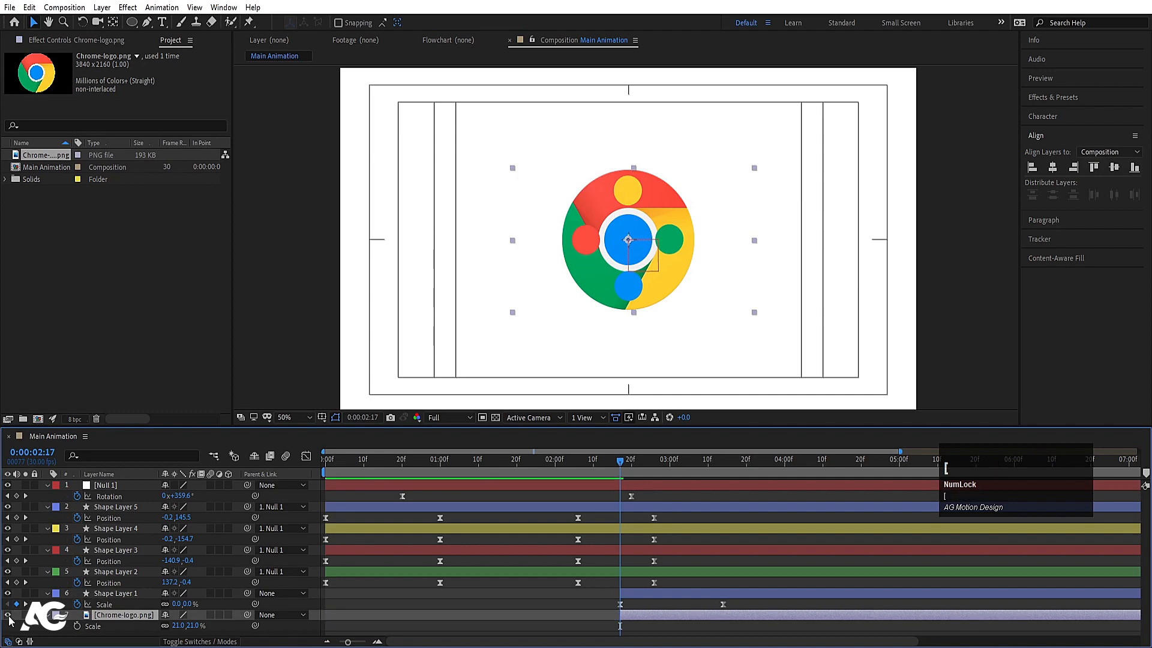
pyautogui.click(341, 599)
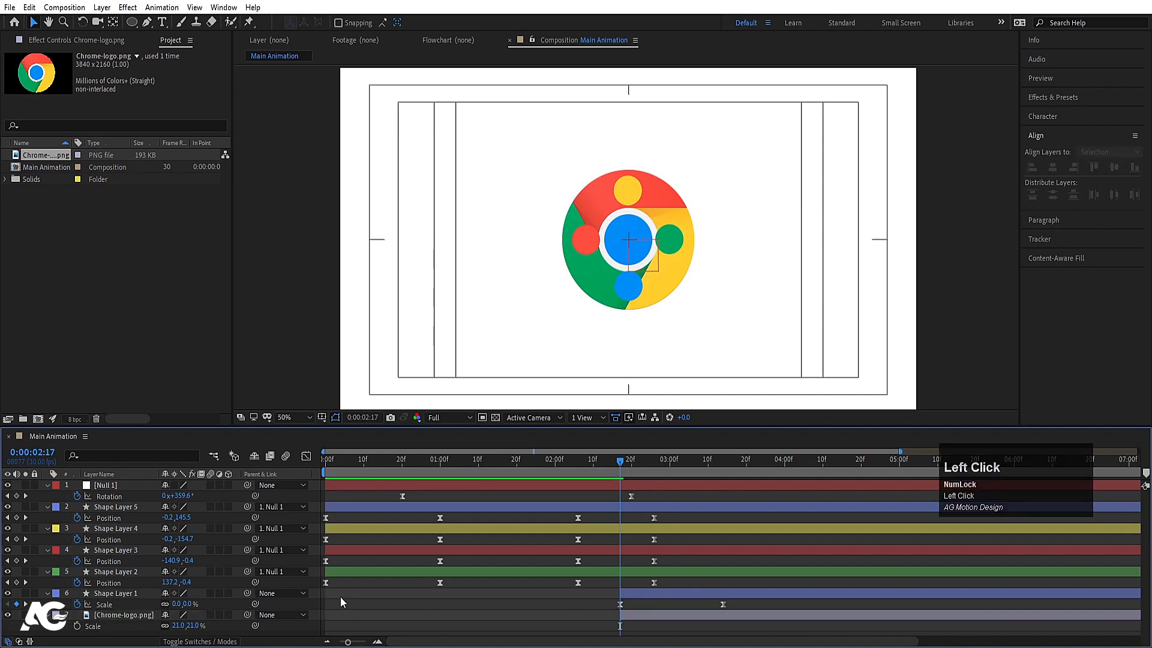
# Duplicate Shape Layer 1 and place the copy directly above the Chrome-logo.png layer.
pyautogui.click(108, 596)
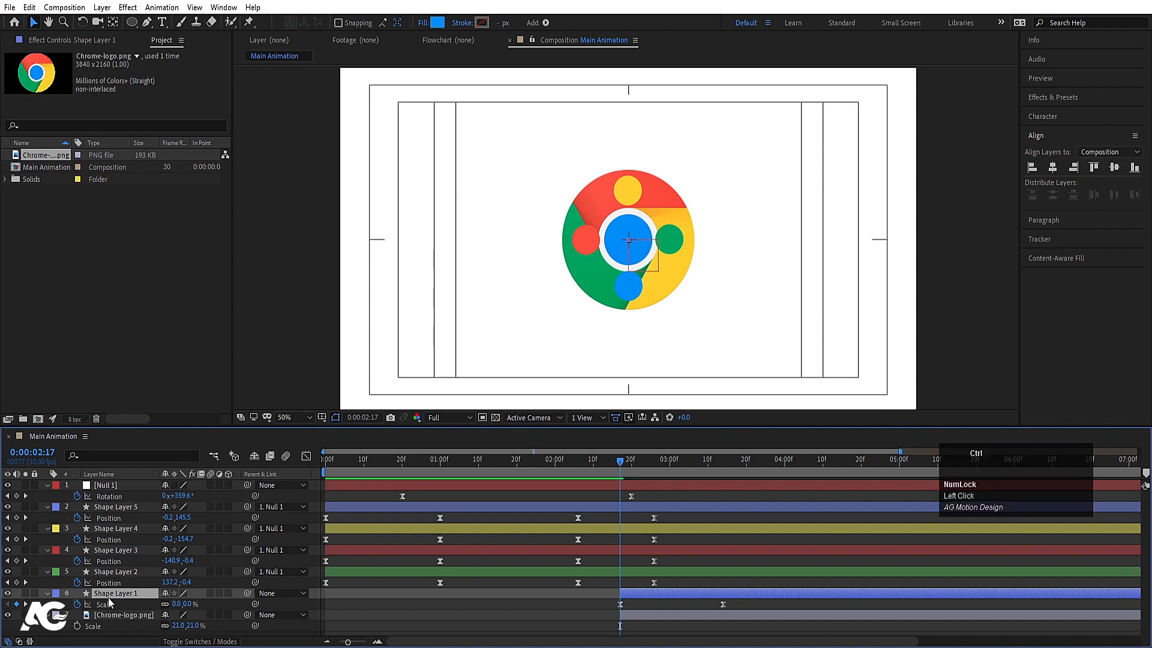
pyautogui.hotkey('ctrl', 'd')
pyautogui.moveTo(109, 598); pyautogui.dragTo(124, 609)
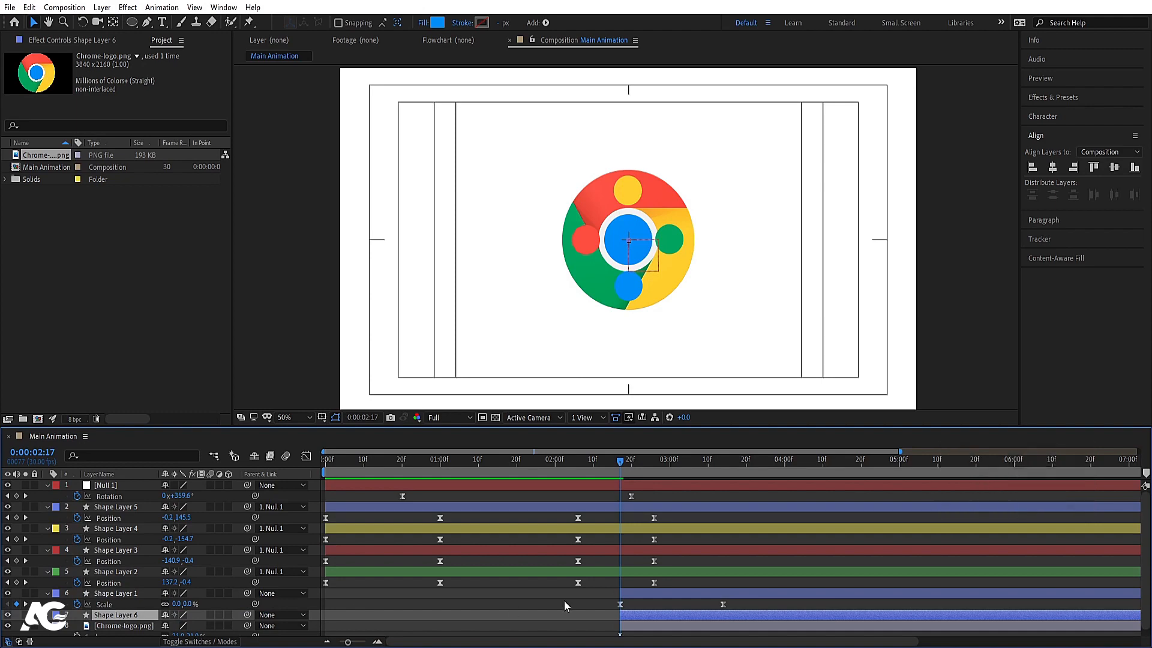
# Pre-compose the duplicated circle layer and Chrome-logo.png into a composition named Logo Animation, with all attributes moved into it.
pyautogui.scroll(-1, 127, 633)
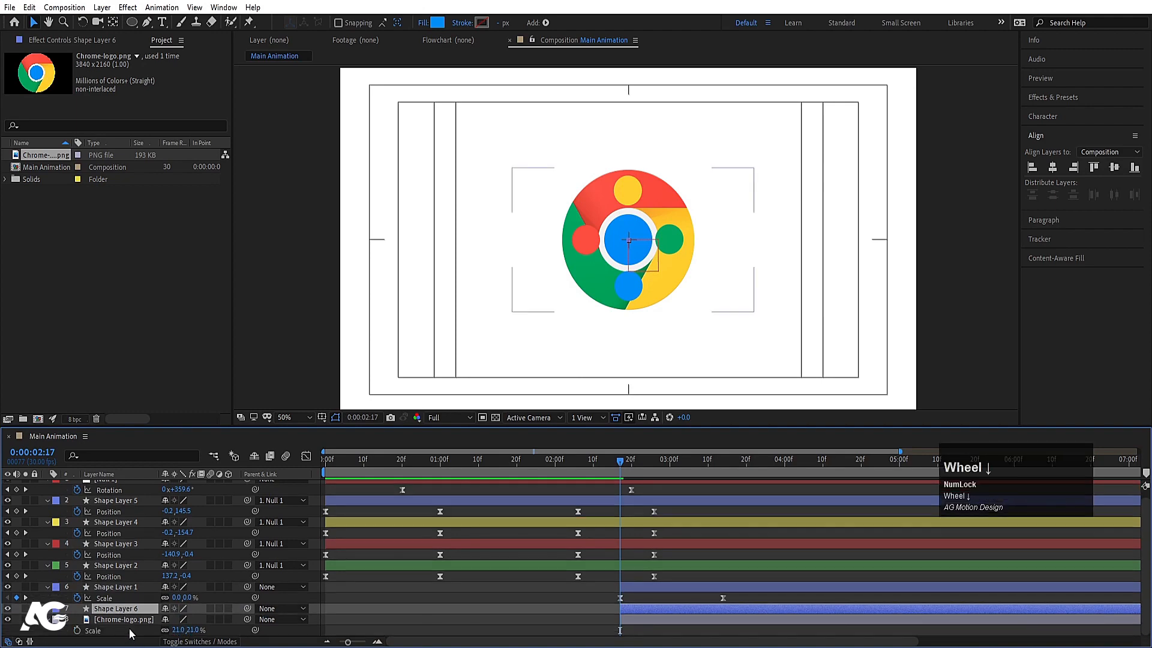
pyautogui.keyDown('shift'); pyautogui.click(118, 620); pyautogui.keyUp('shift')
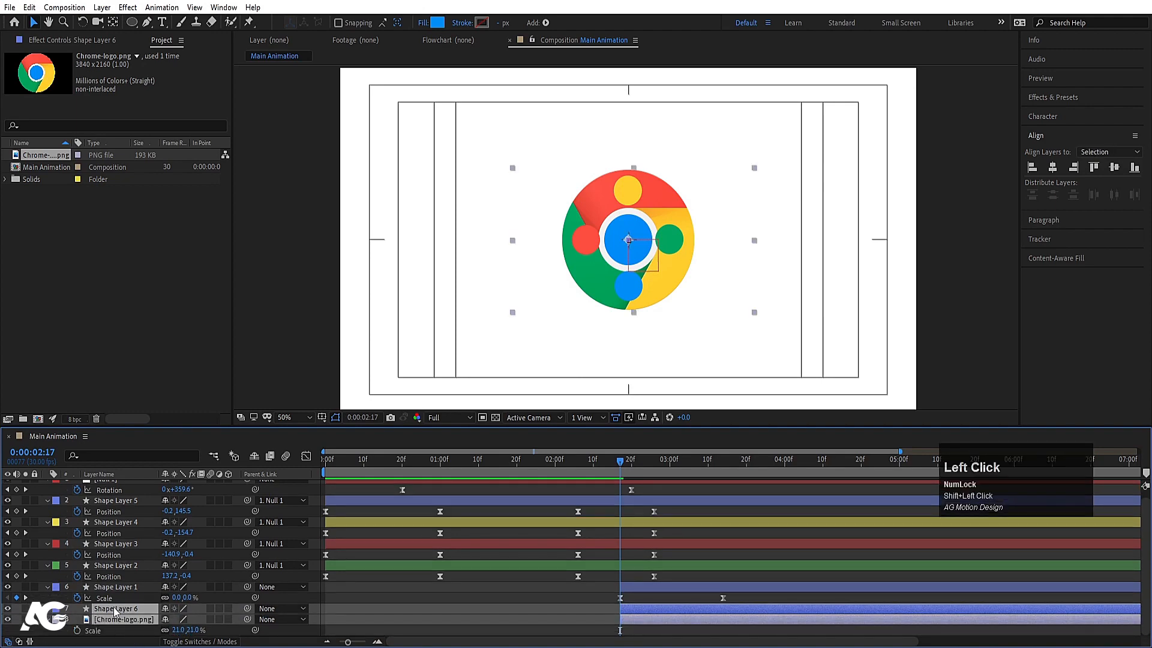
pyautogui.hotkey('ctrl', 'shift', 'c')
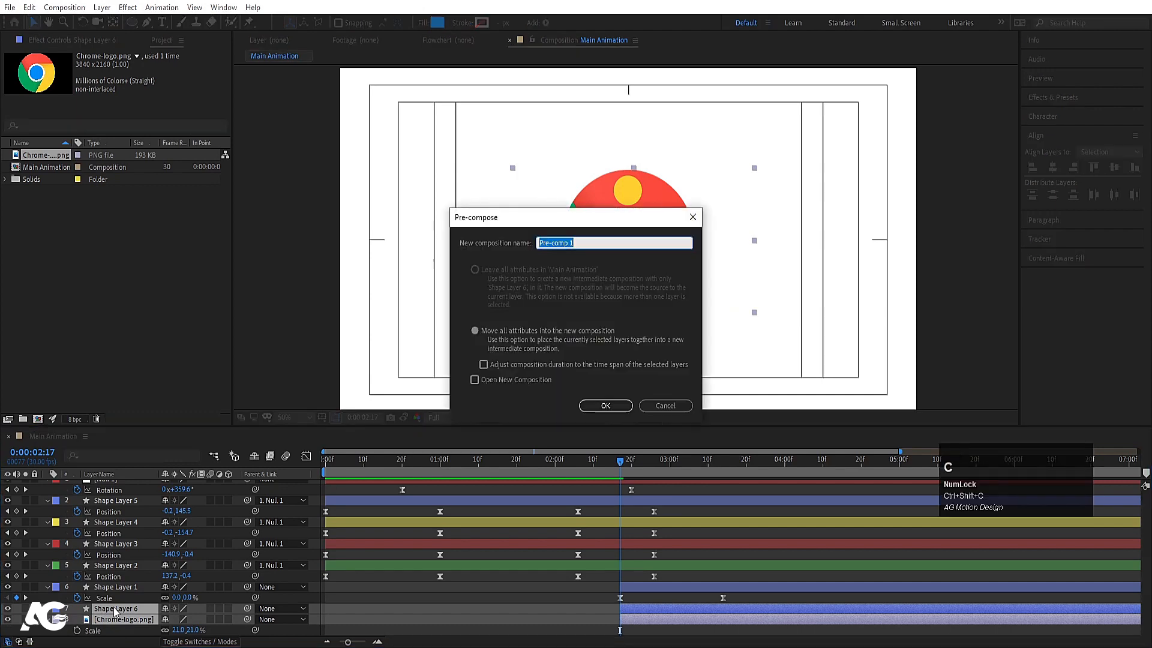
pyautogui.write('Logo Animation')
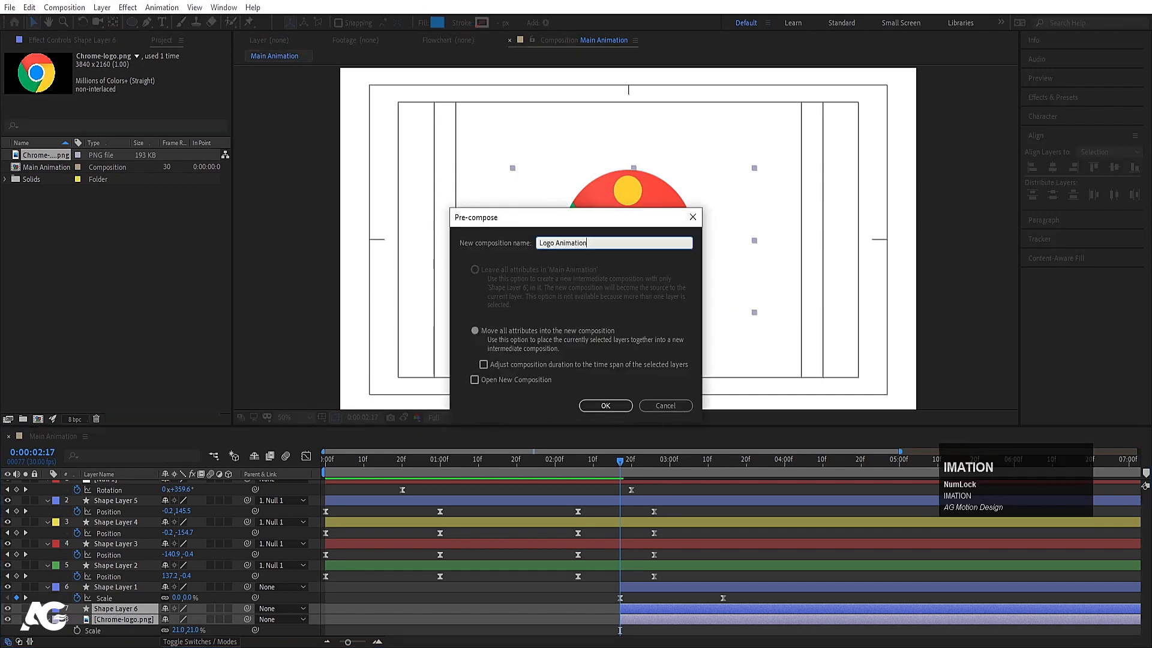
pyautogui.press('Return')
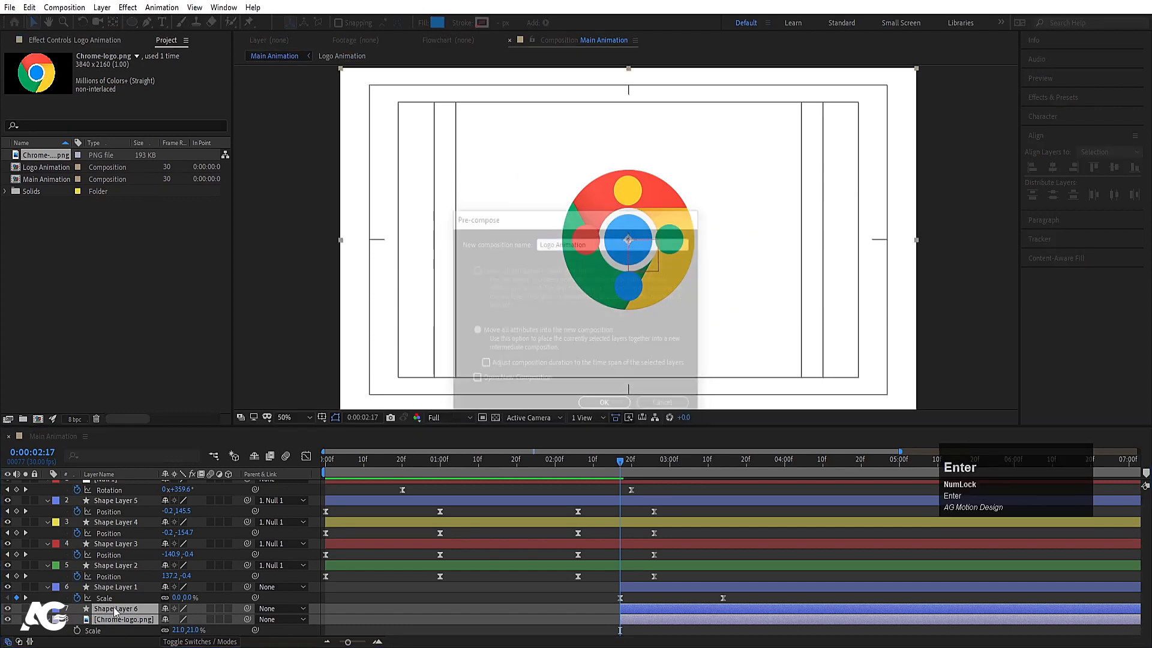
# Trim the start of the Logo Animation layer to 0:00:02:17, and open the Logo Animation composition.
pyautogui.press('alt')
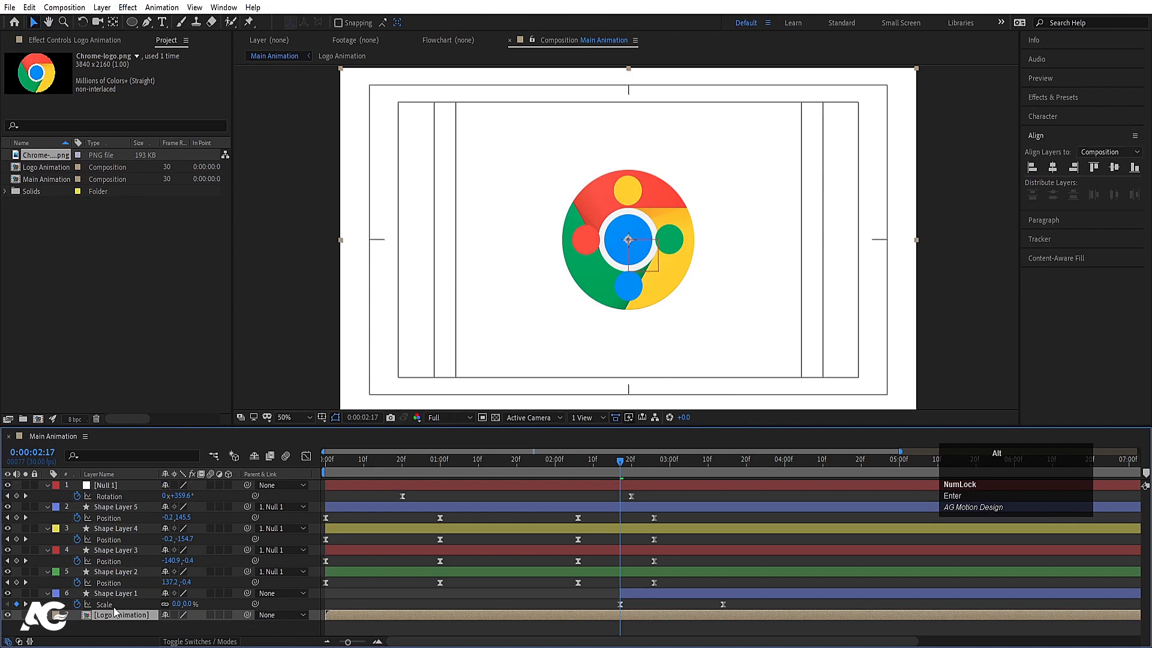
pyautogui.hotkey('alt', '[')
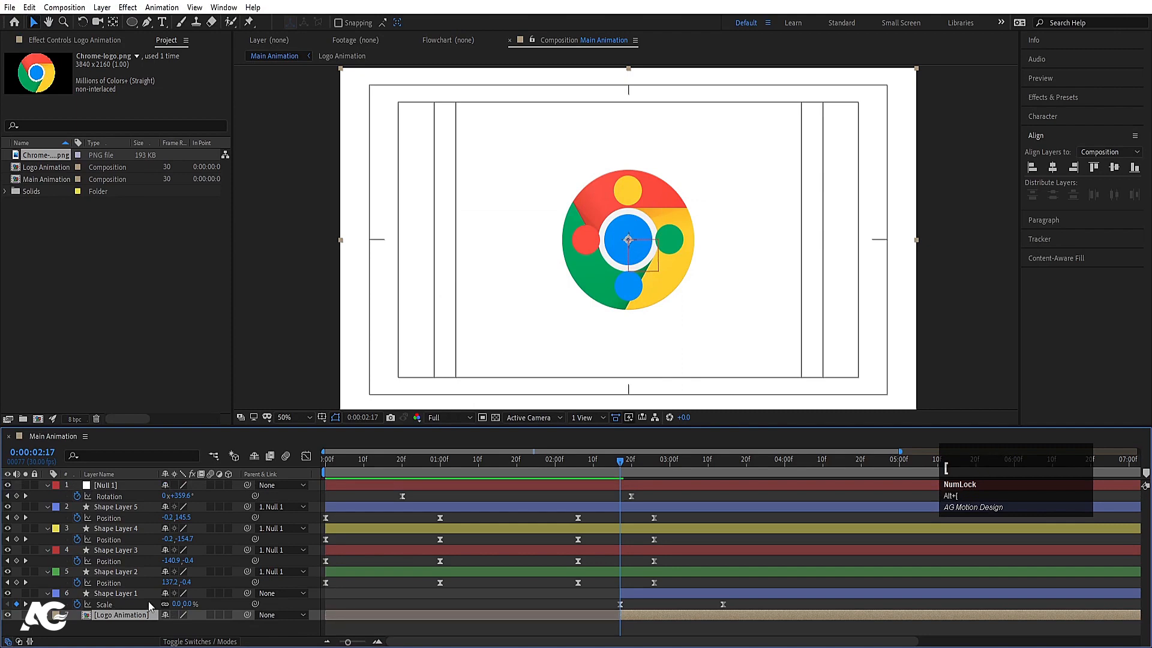
pyautogui.doubleClick(643, 614)
pyautogui.press('space')
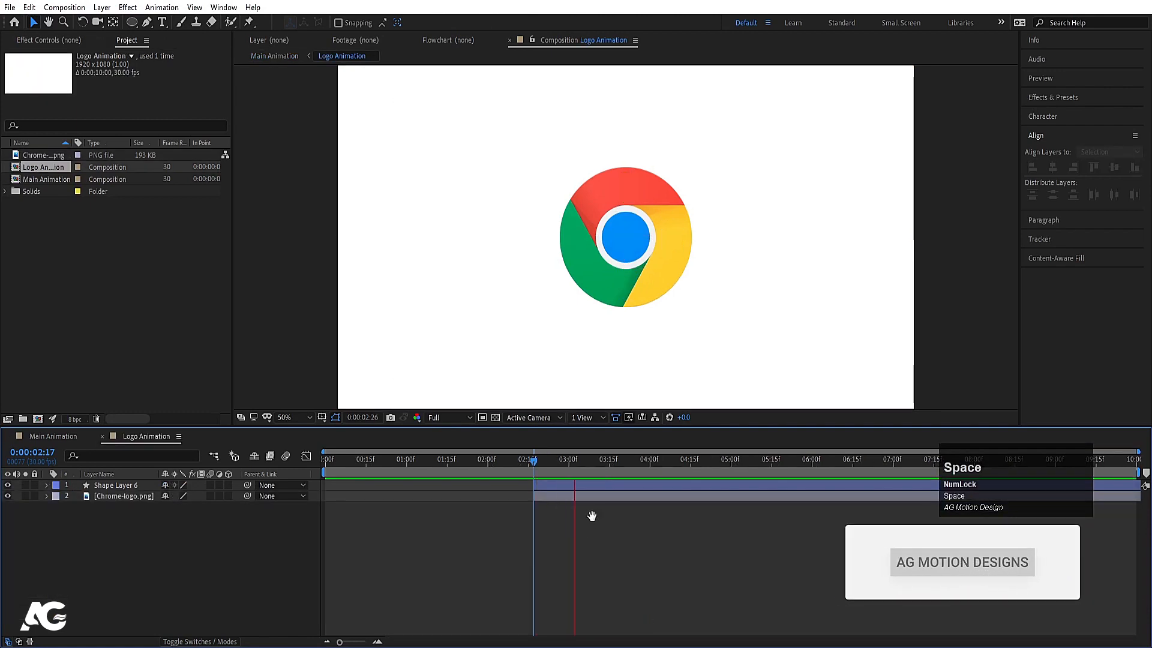
# Reveal Shape Layer 6's Scale keyframes, go to the last one at 0:00:03:14, and change the circle's fill to red.
pyautogui.click(555, 485)
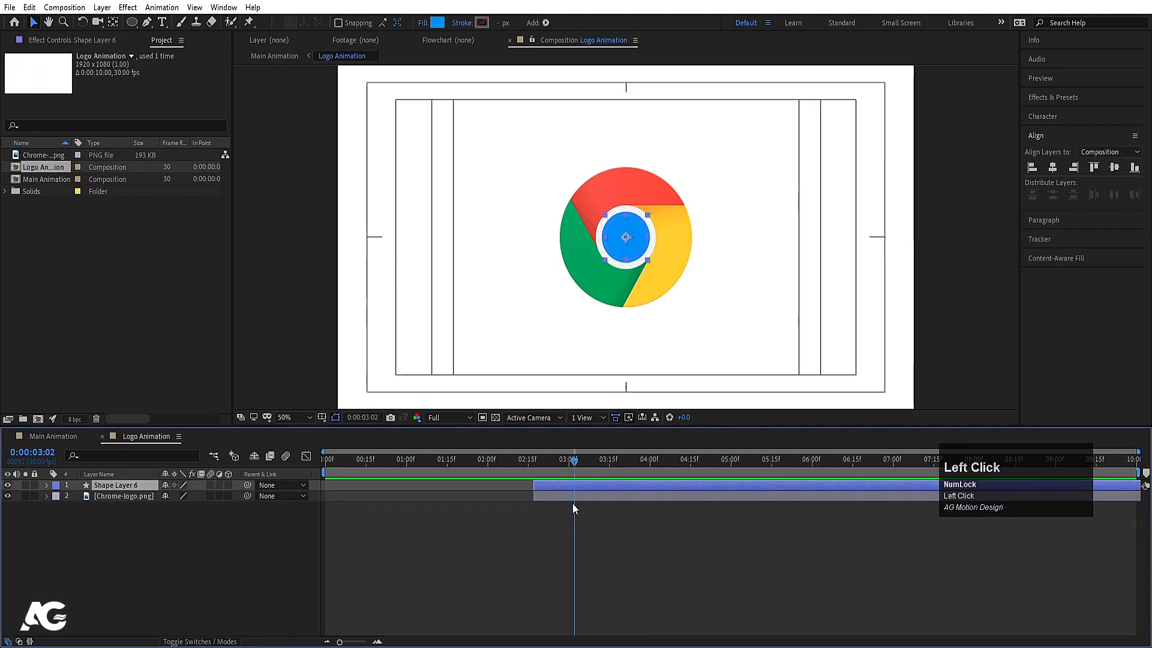
pyautogui.press('u')
pyautogui.press('k')
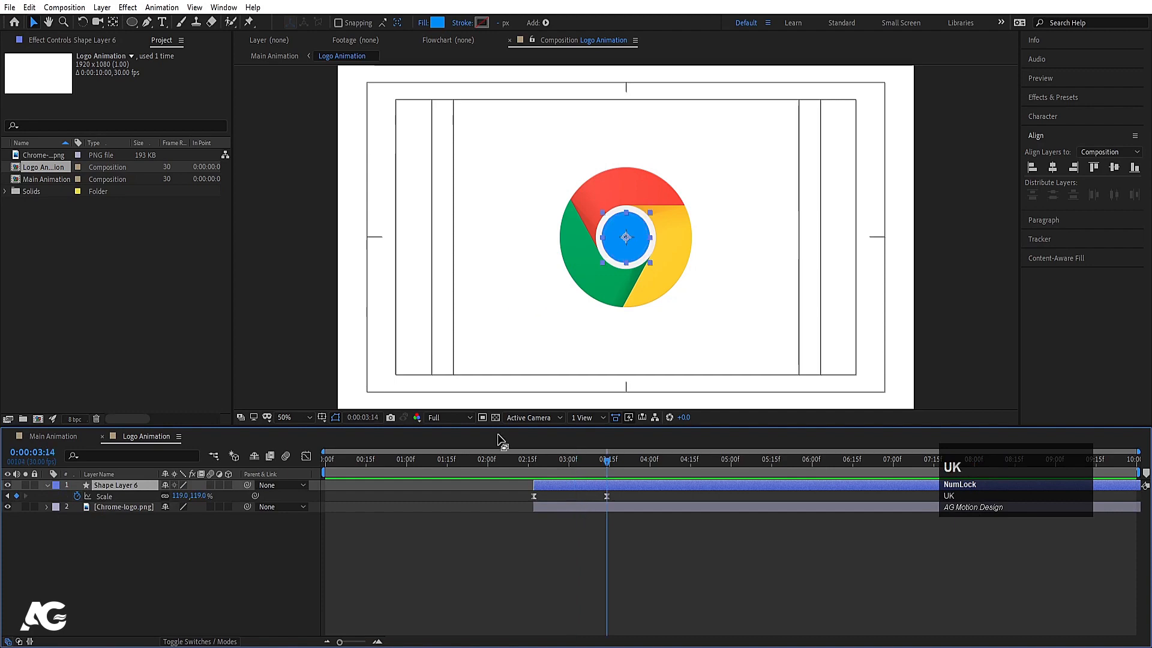
pyautogui.click(436, 22)
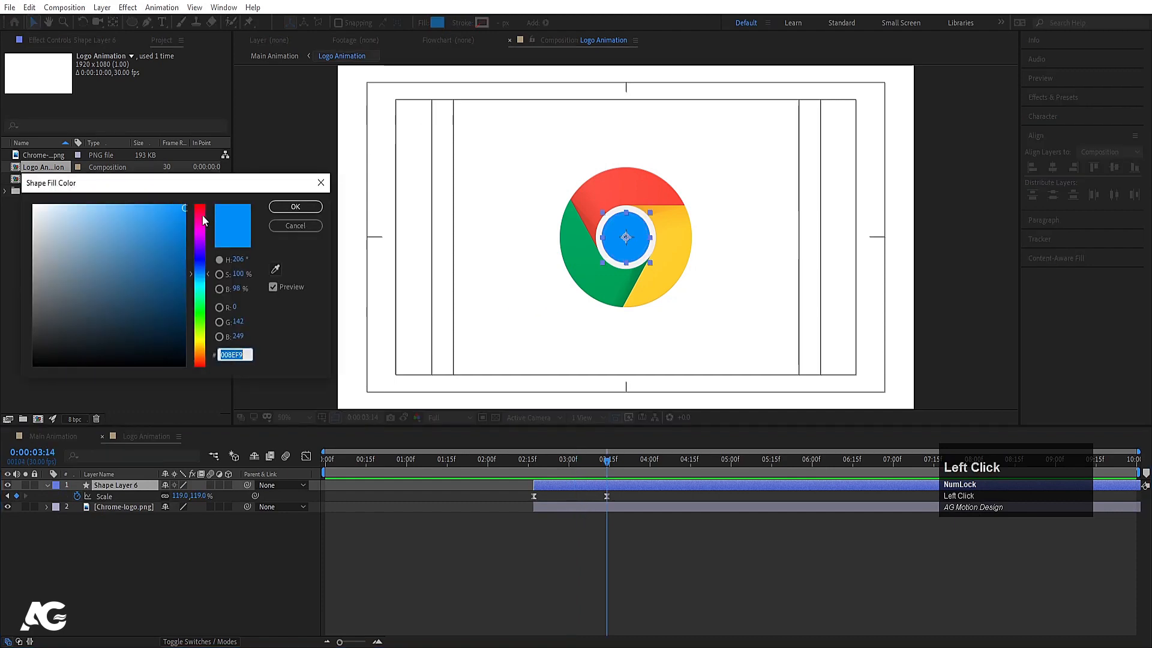
pyautogui.moveTo(202, 215); pyautogui.dragTo(225, 160)
pyautogui.click(295, 207)
# Scale Shape Layer 6 to 126% so it covers the logo's blue centre, and remove its Scale keyframes.
pyautogui.keyDown('alt'); pyautogui.scroll(4, 641, 242); pyautogui.keyUp('alt')
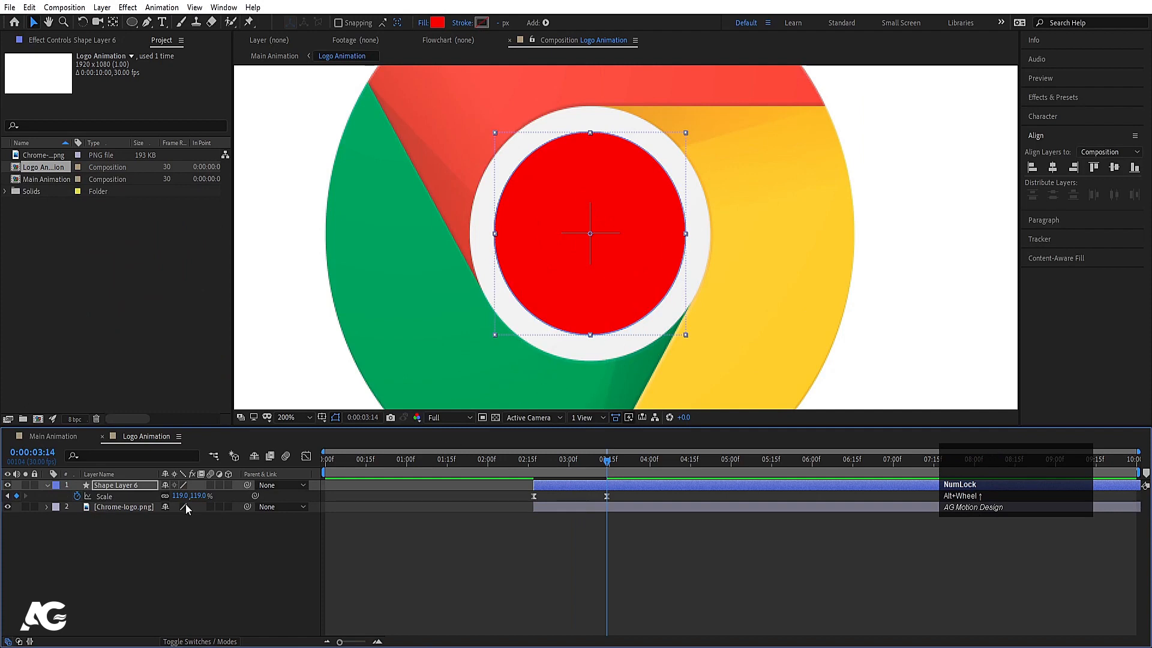
pyautogui.moveTo(180, 496); pyautogui.dragTo(184, 496)
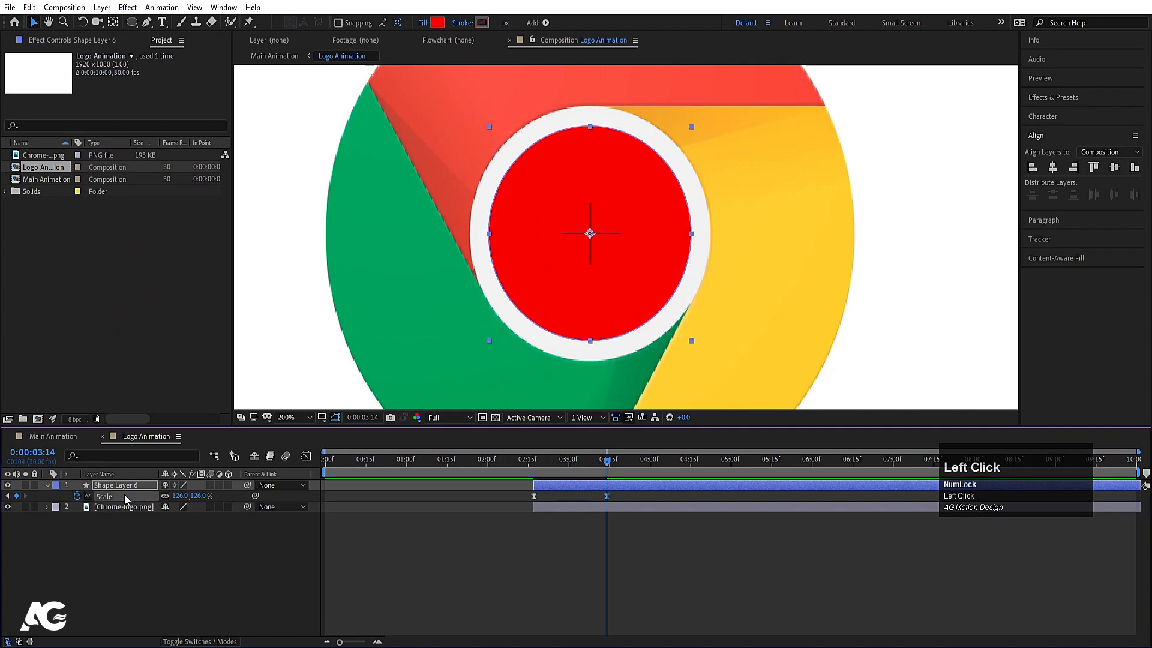
pyautogui.press('Delete')
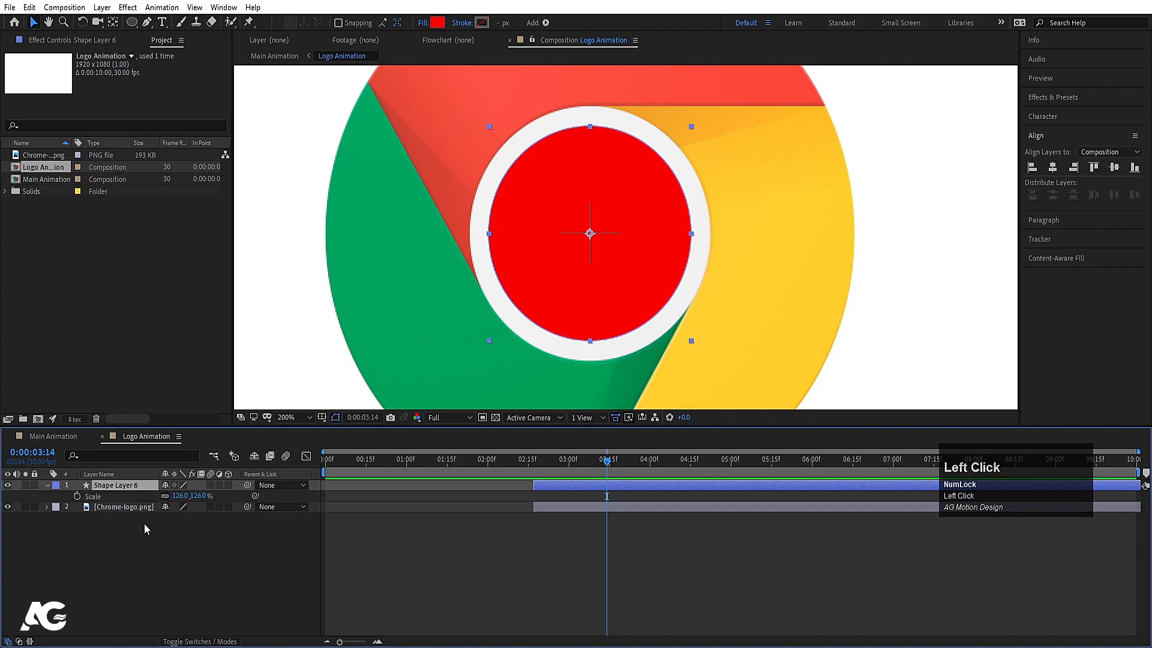
# Give Chrome-logo.png an Alpha Inverted track matte from Shape Layer 6, and inspect the edges of the cut-out centre.
pyautogui.click(133, 505)
pyautogui.press('F4')
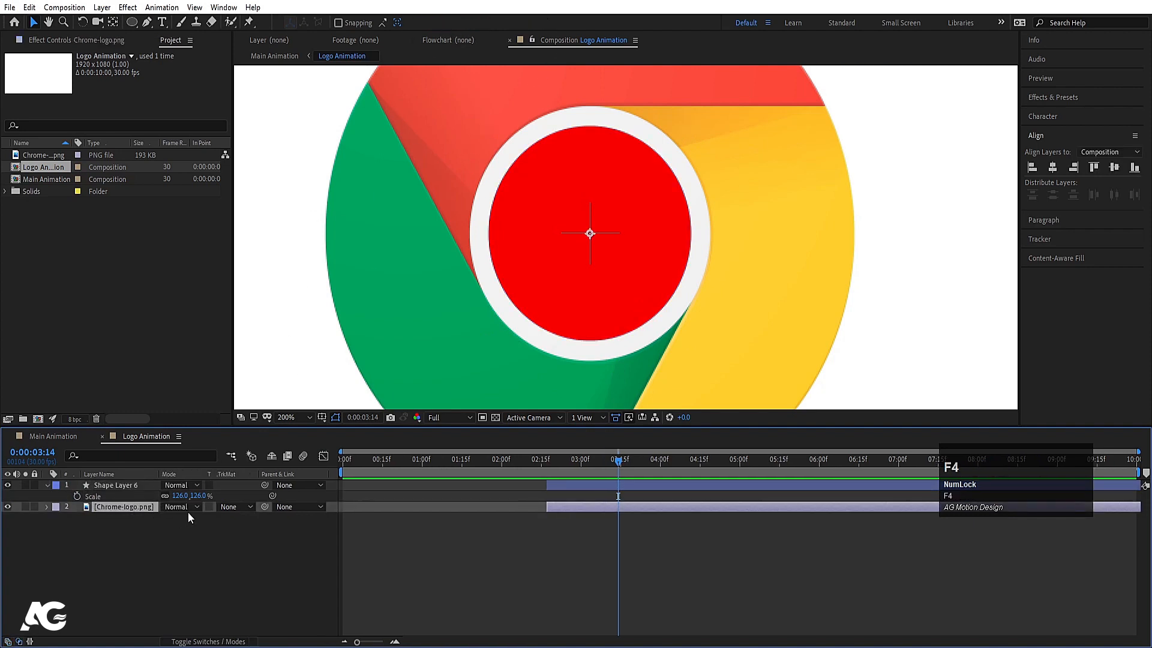
pyautogui.click(226, 506)
pyautogui.click(260, 552)
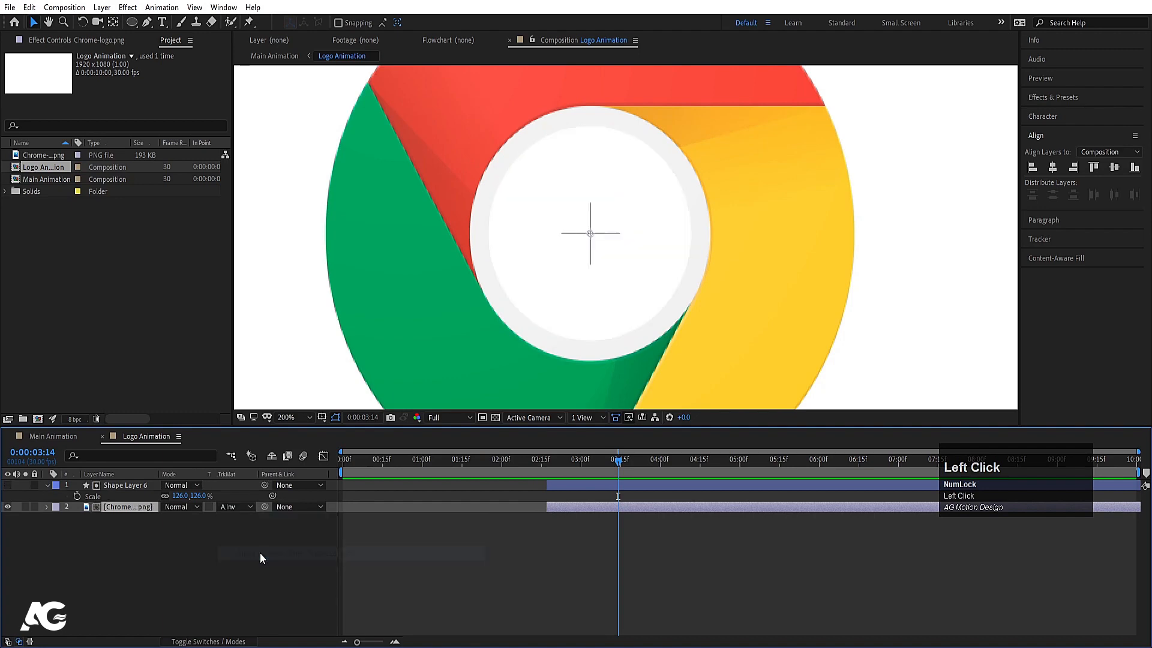
pyautogui.click(204, 571)
pyautogui.click(118, 486)
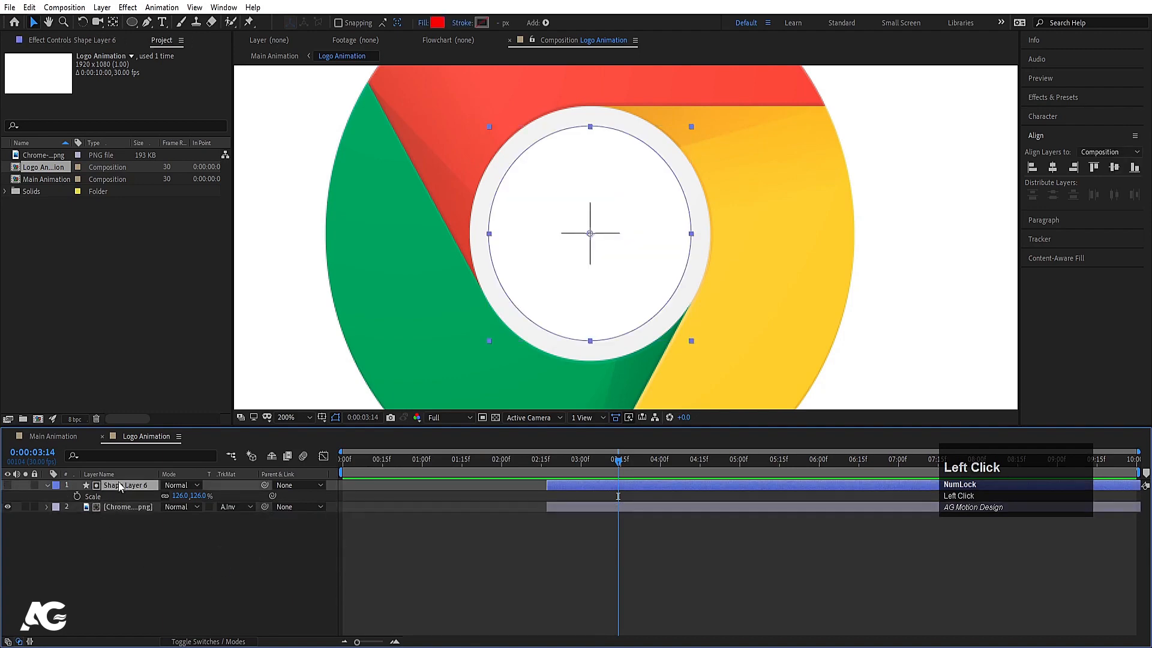
pyautogui.keyDown('alt'); pyautogui.scroll(2, 495, 240); pyautogui.keyUp('alt')
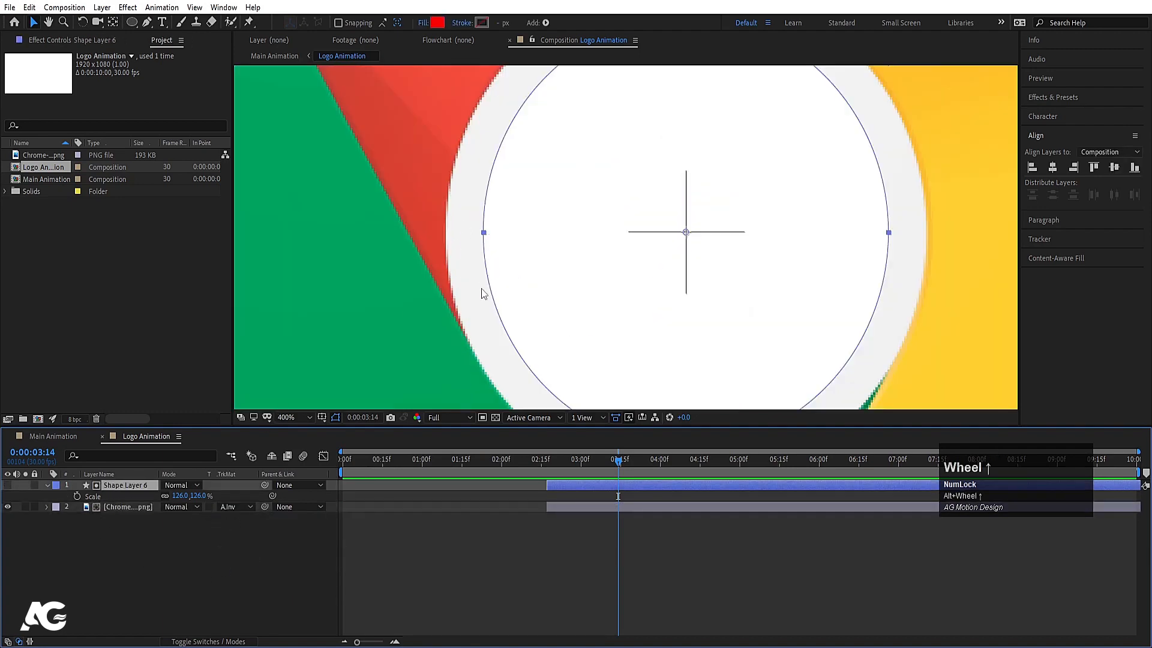
pyautogui.keyDown('alt'); pyautogui.scroll(-3, 472, 256); pyautogui.keyUp('alt')
pyautogui.keyDown('alt'); pyautogui.scroll(2, 501, 273); pyautogui.keyUp('alt')
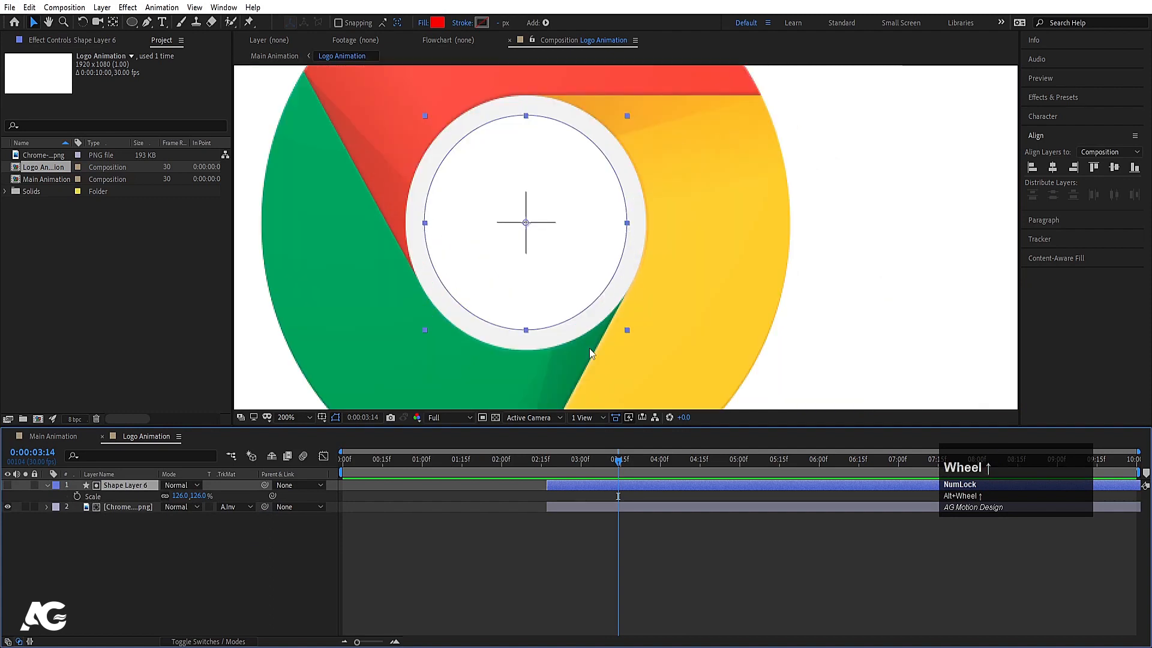
pyautogui.click(206, 578)
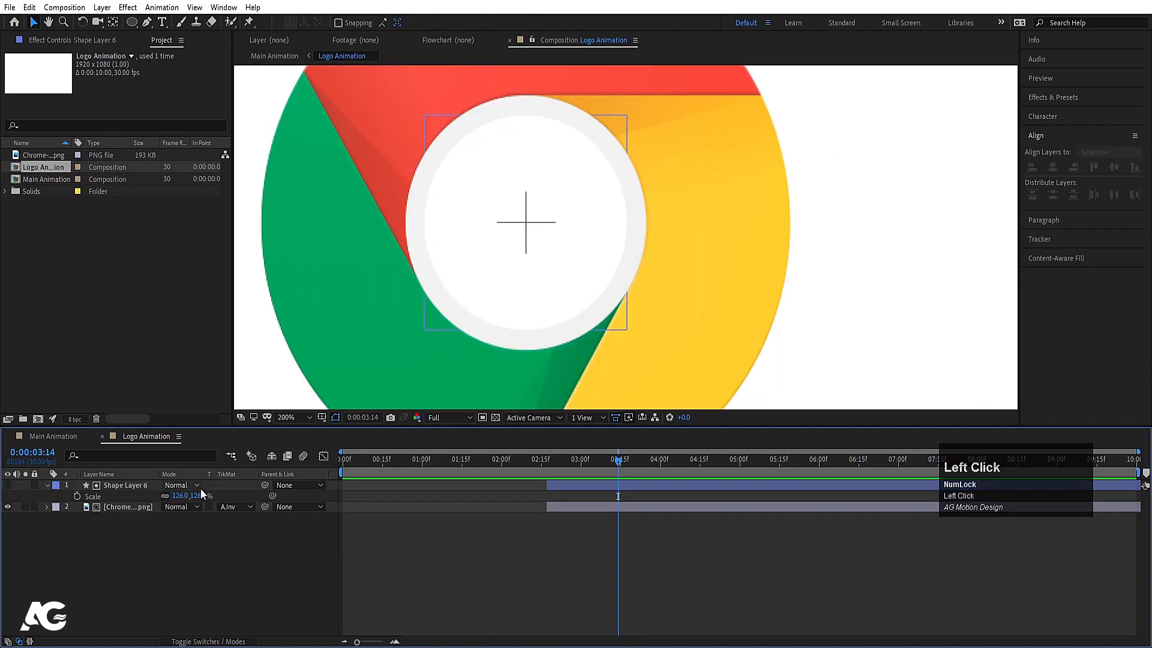
# Copy Shape Layer 6 into the Main Animation composition directly above the Logo Animation layer, and rename the copy mask.
pyautogui.click(594, 488)
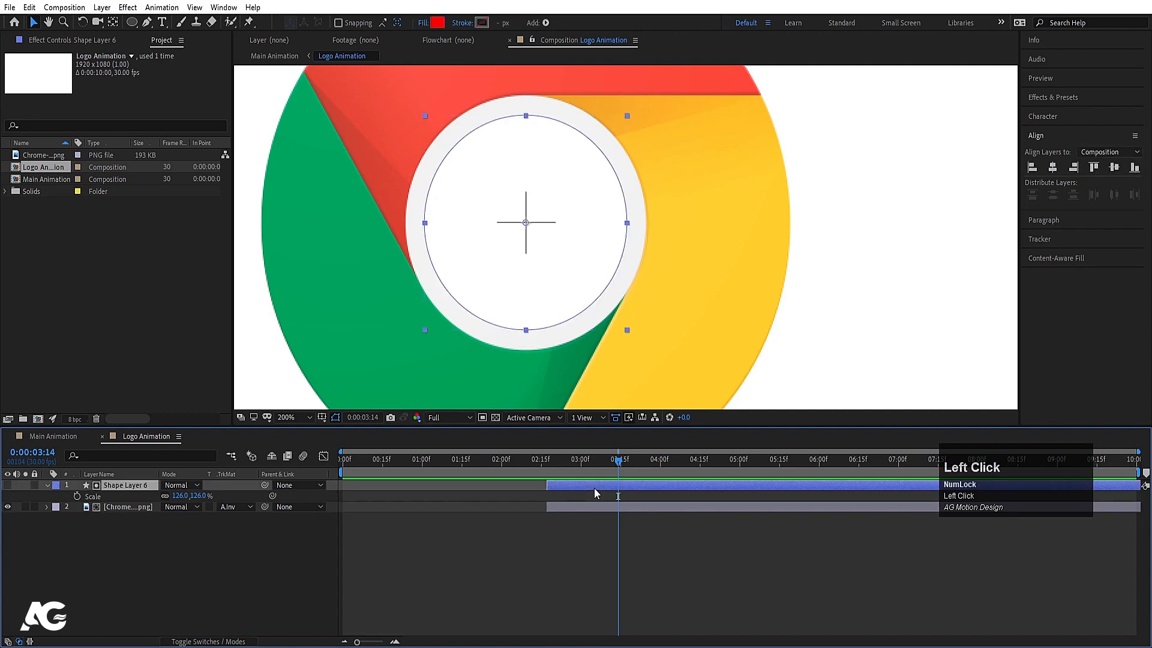
pyautogui.hotkey('ctrl', 'd')
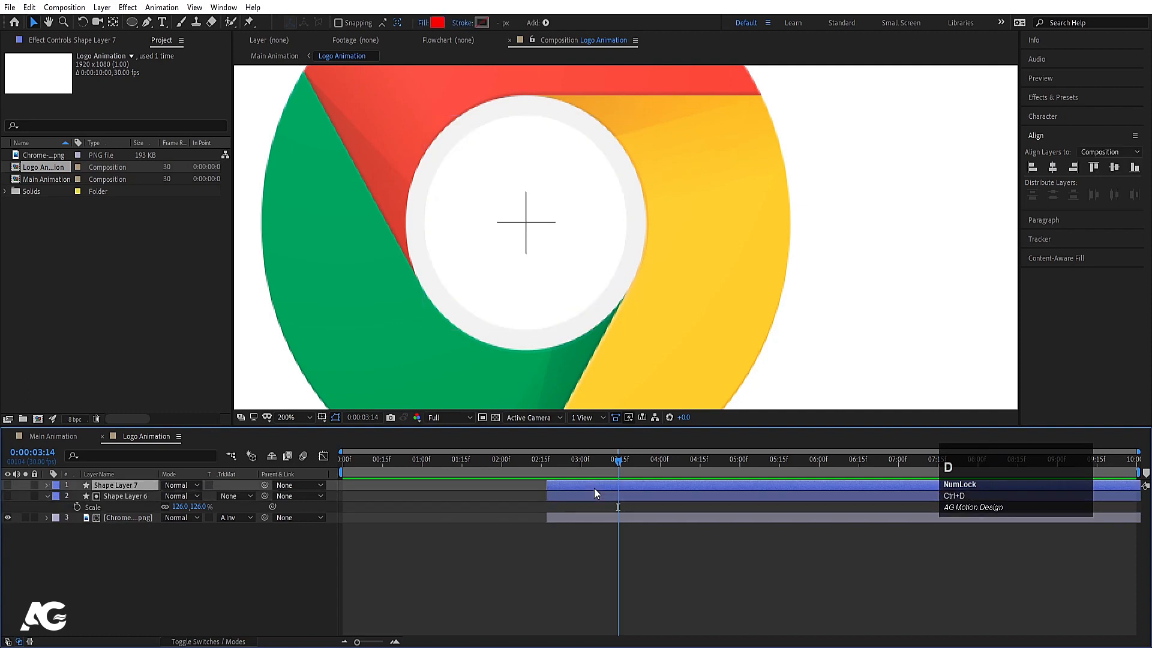
pyautogui.hotkey('ctrl', 'z')
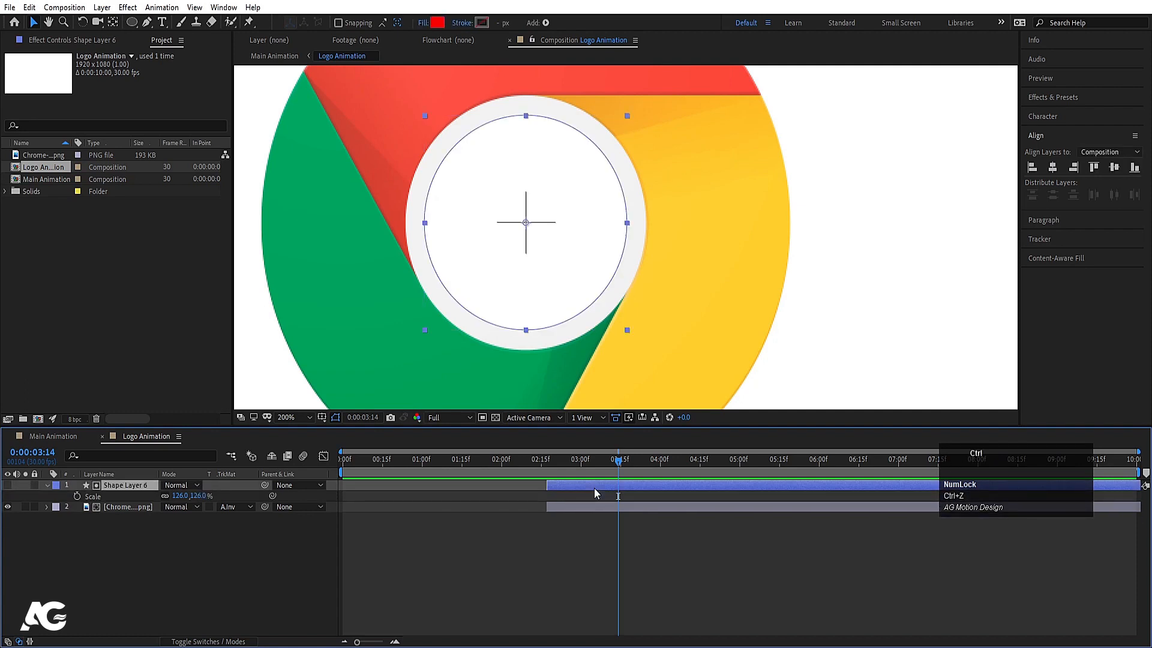
pyautogui.click(56, 436)
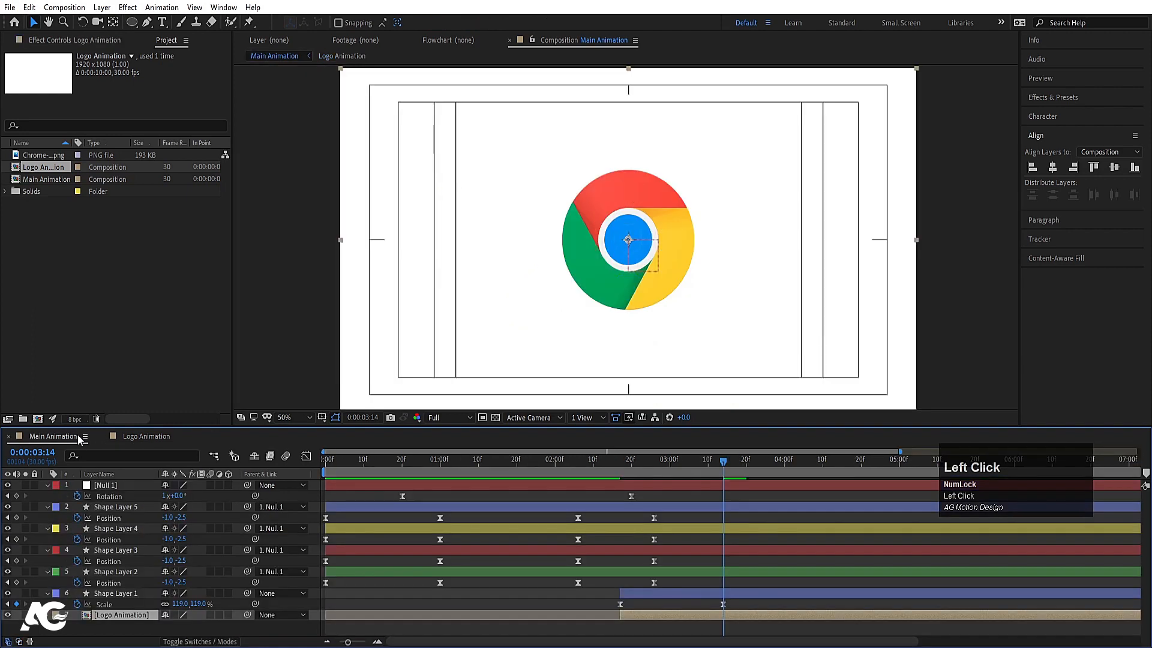
pyautogui.hotkey('ctrl', 'v')
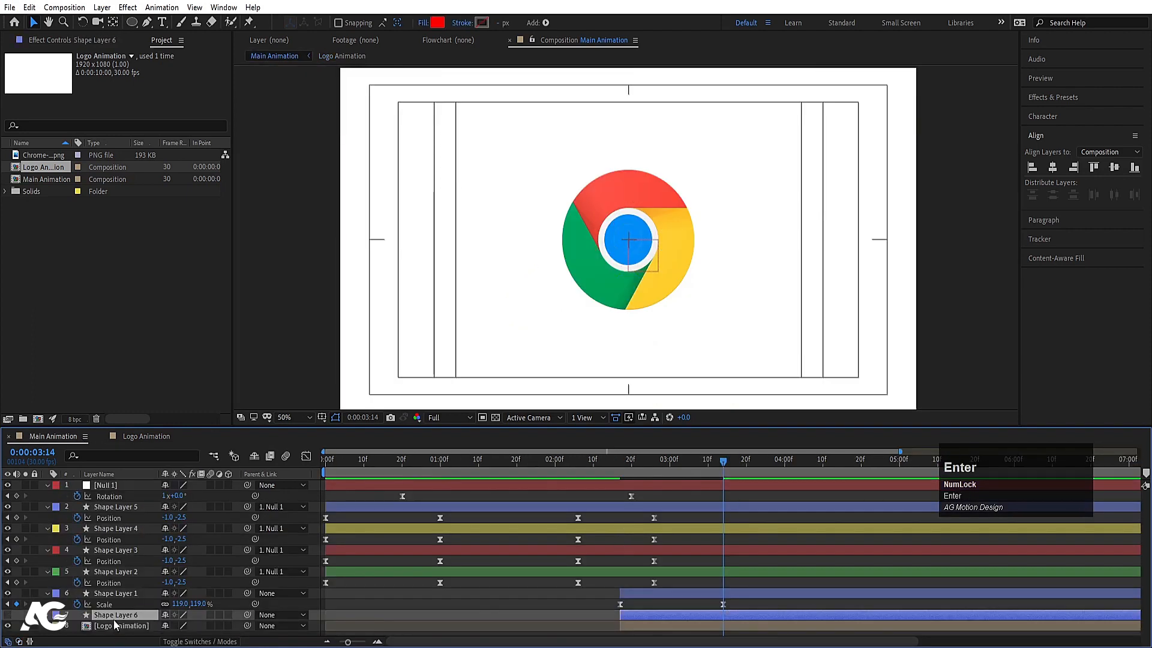
pyautogui.write('mask')
pyautogui.press('Return')
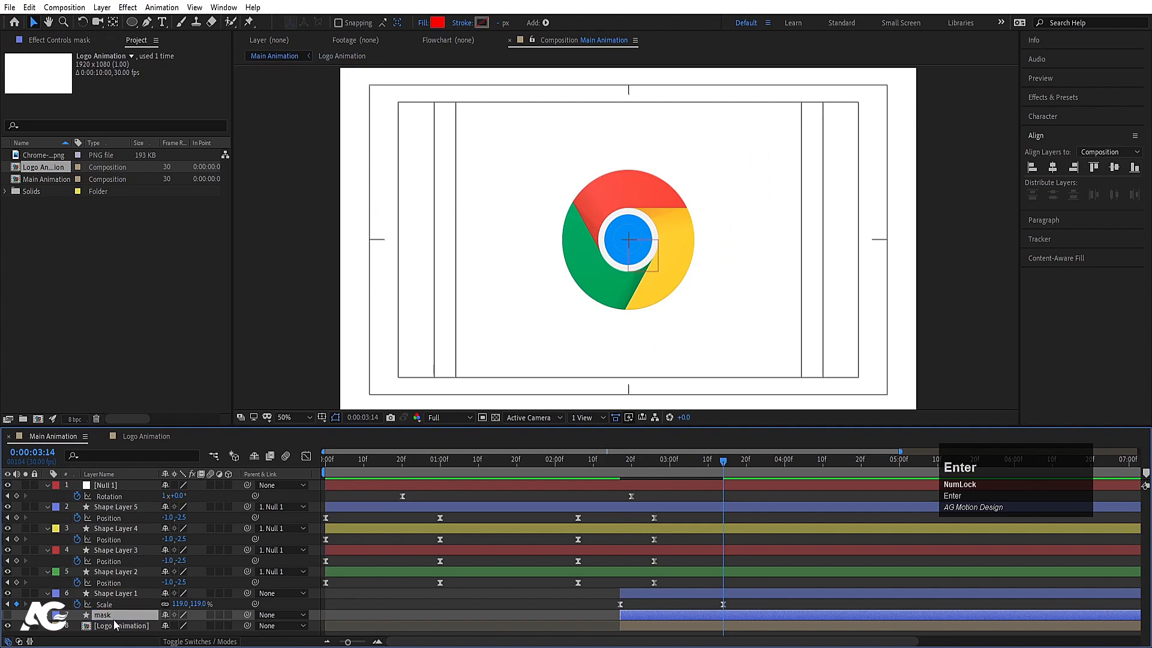
# Hide Null 1 and Shape Layers 1 to 5, and collapse their keyframed properties.
pyautogui.click(106, 586)
pyautogui.click(108, 595)
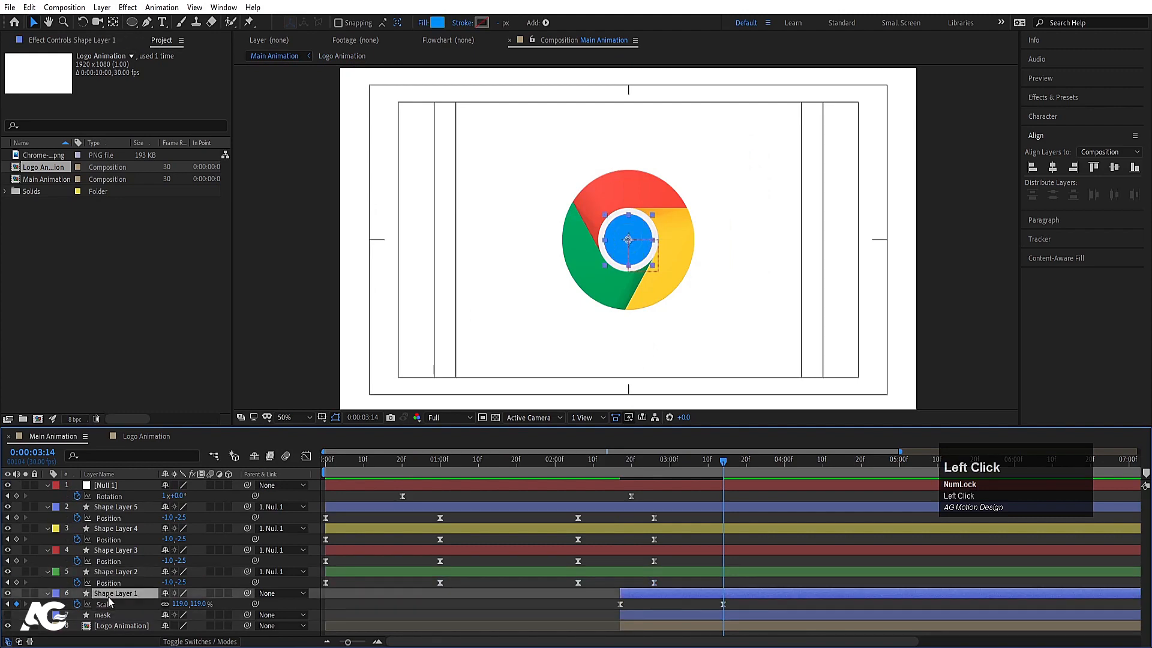
pyautogui.keyDown('shift'); pyautogui.click(121, 481); pyautogui.keyUp('shift')
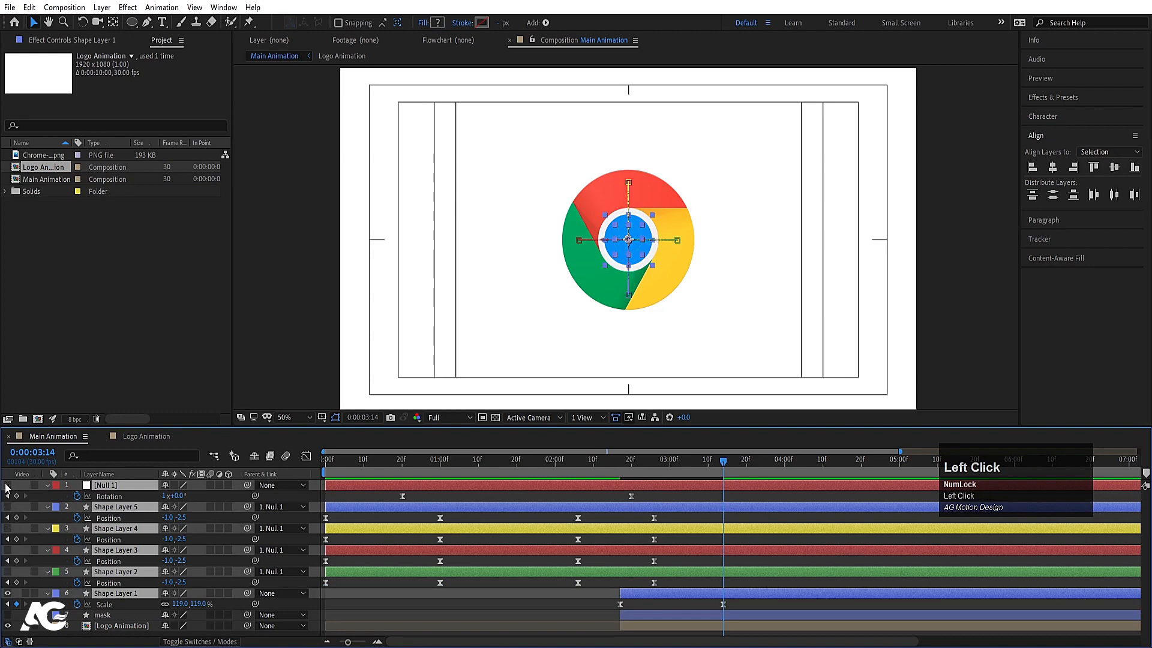
pyautogui.press('u')
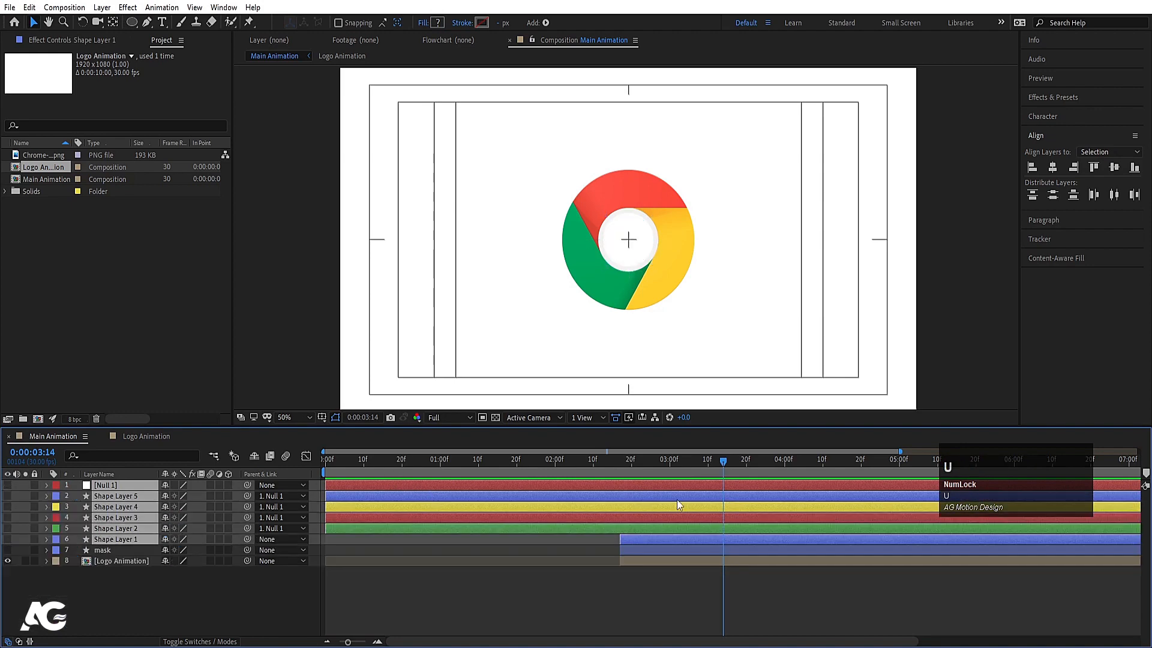
pyautogui.click(637, 580)
# Set the Logo Animation layer's track matte to Alpha Matte "mask".
pyautogui.click(99, 552)
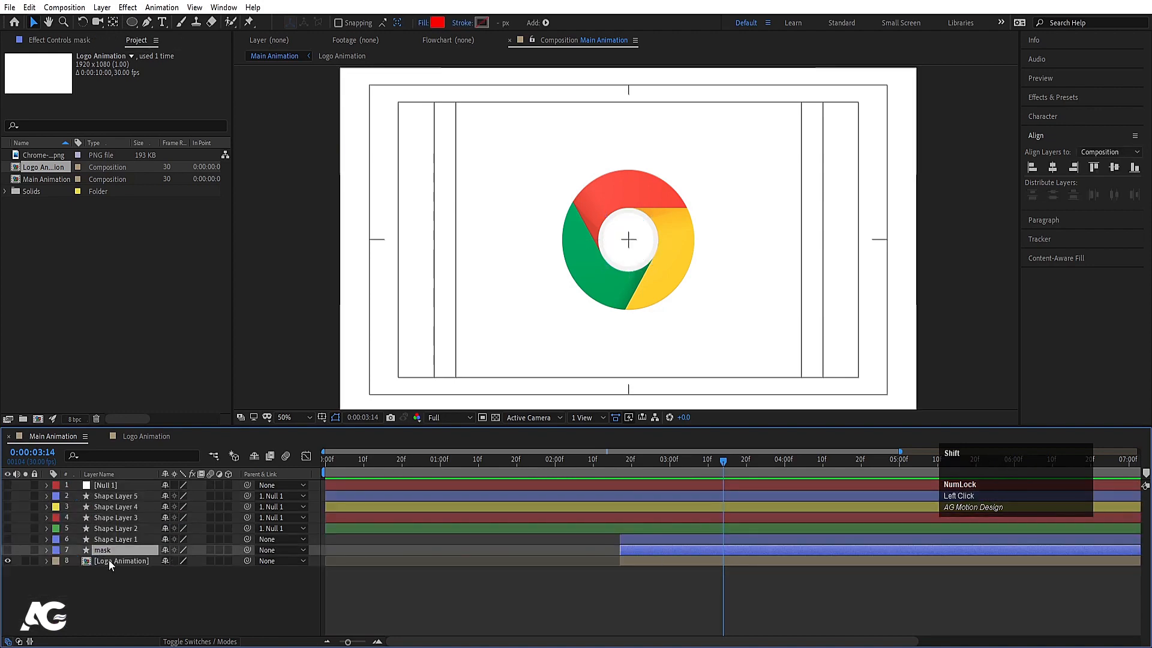
pyautogui.keyDown('shift'); pyautogui.click(109, 559); pyautogui.keyUp('shift')
pyautogui.click(55, 585)
pyautogui.click(94, 561)
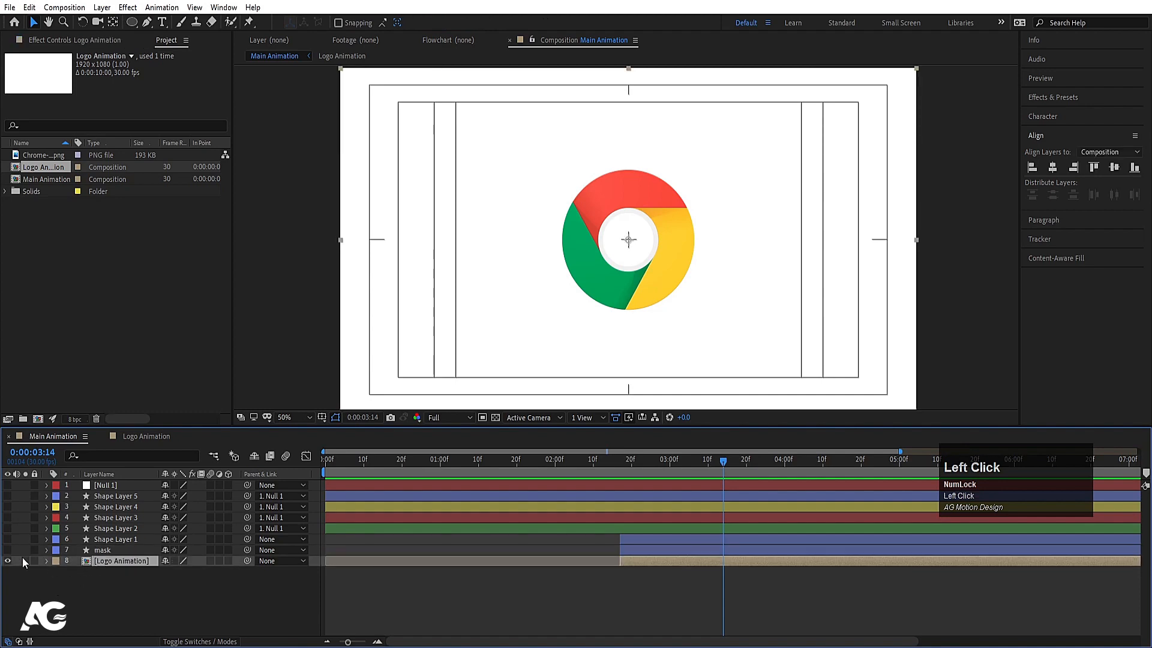
pyautogui.click(8, 551)
pyautogui.press('F4')
pyautogui.click(227, 561)
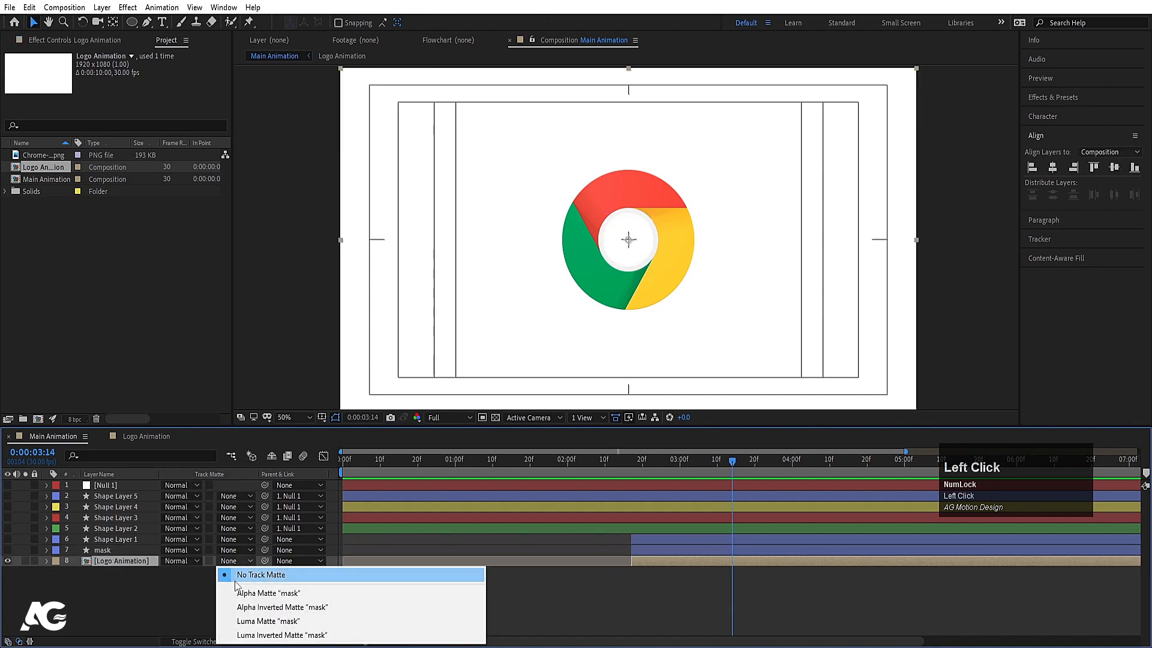
pyautogui.click(243, 594)
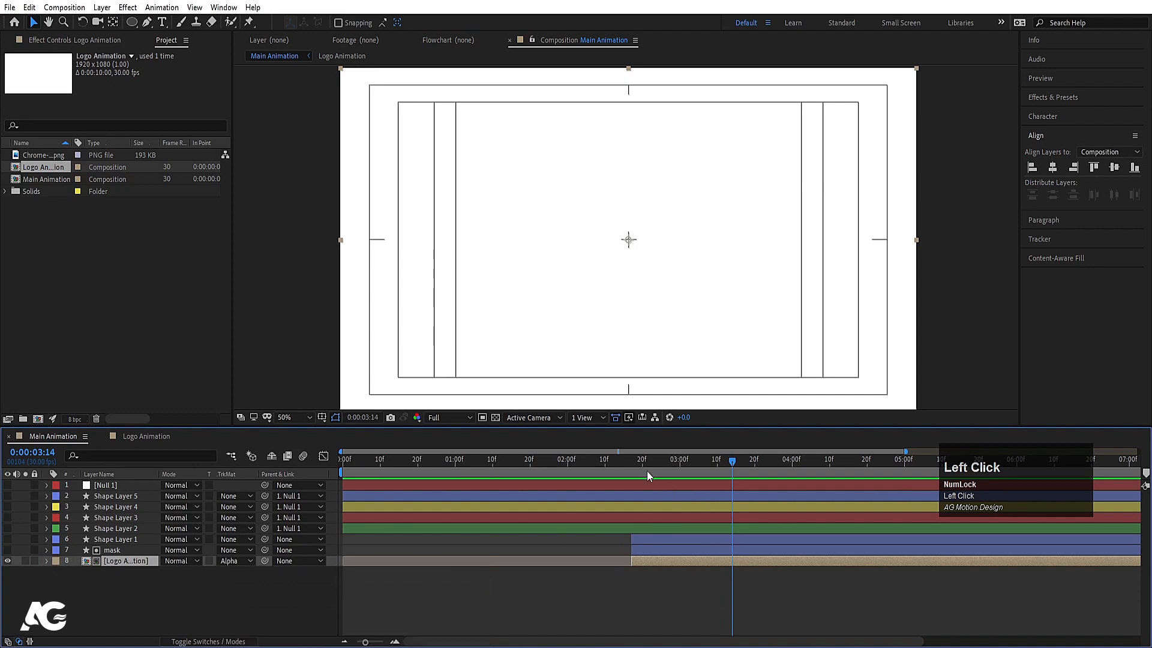
# Add a Scale keyframe of 126% to the mask layer at 0:00:02:17.
pyautogui.moveTo(643, 466); pyautogui.dragTo(631, 466)
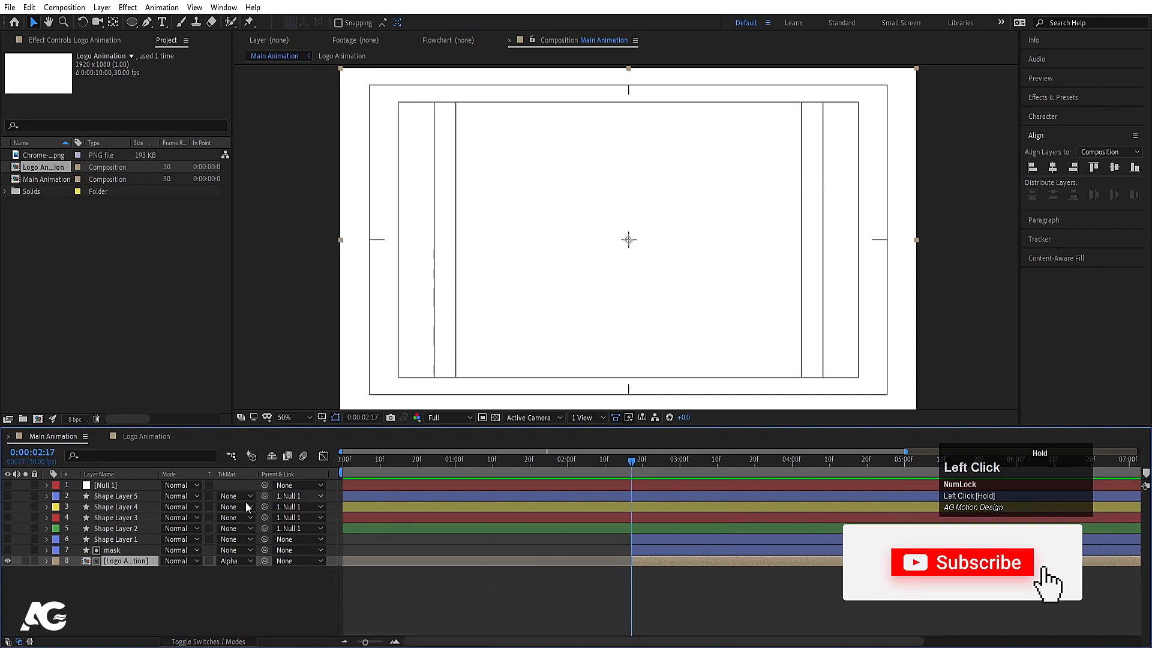
pyautogui.click(128, 547)
pyautogui.click(3, 551)
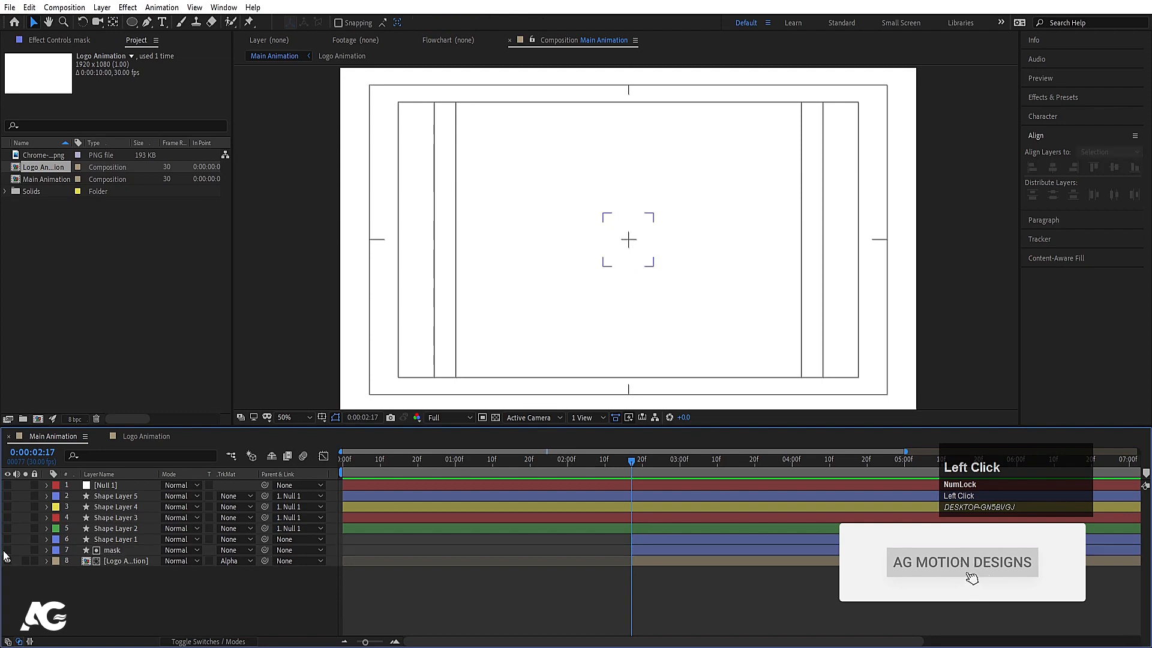
pyautogui.click(7, 559)
pyautogui.click(106, 550)
pyautogui.press('s')
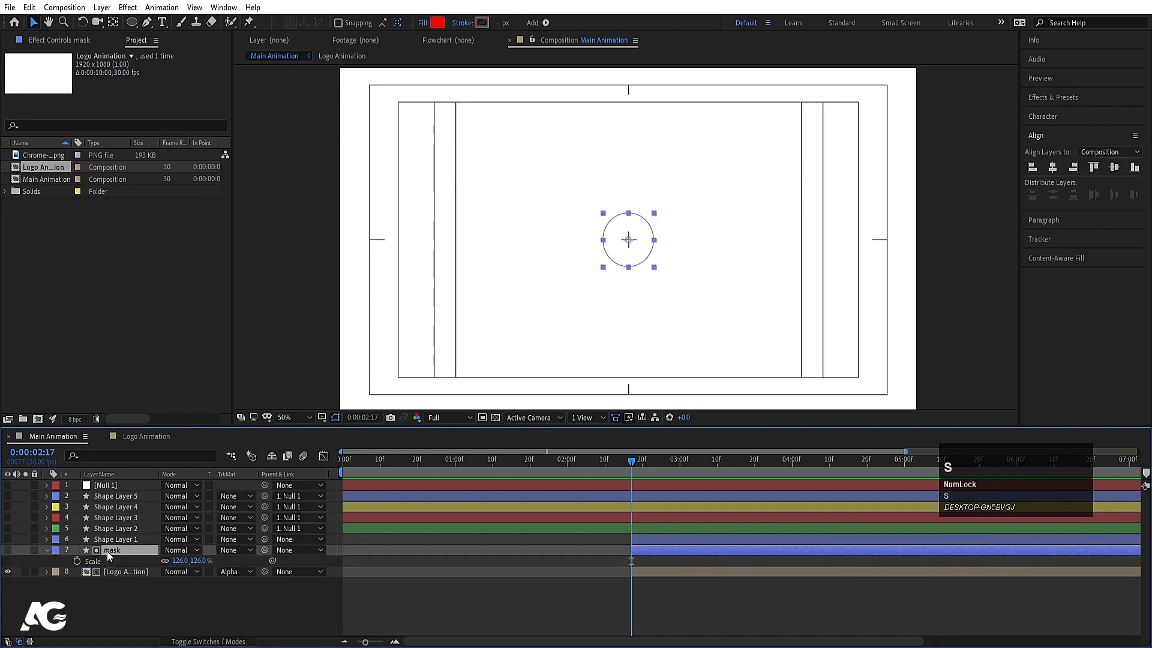
pyautogui.click(78, 560)
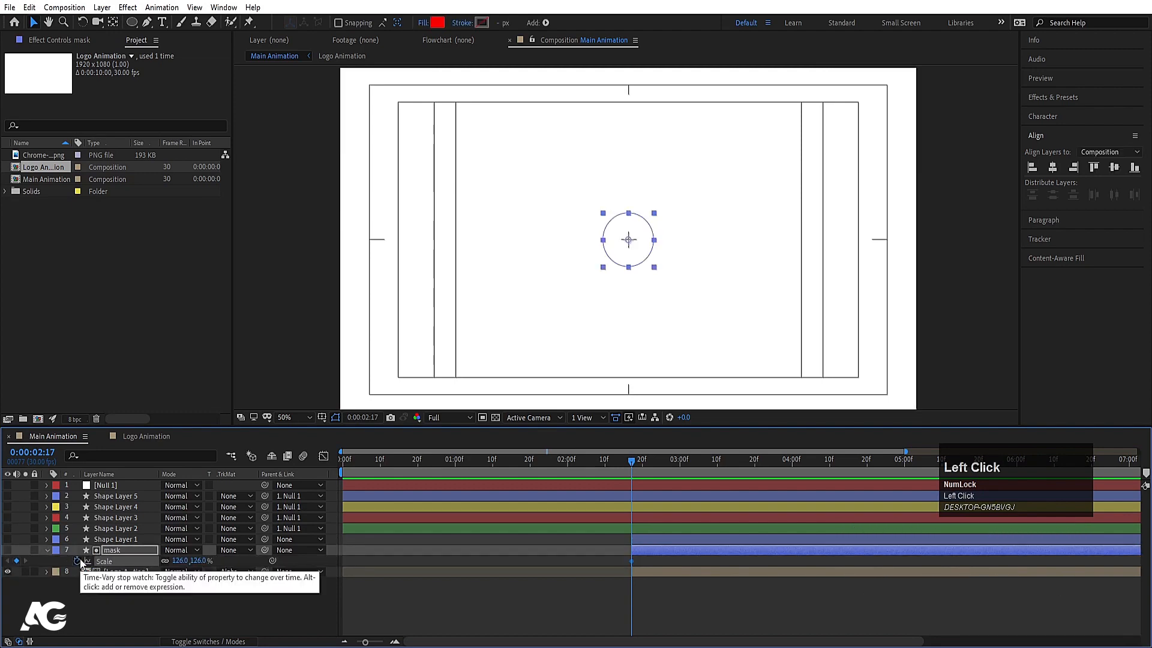
# Set the mask layer's Scale to 329% at 0:00:03:28, and apply Easy Ease to both Scale keyframes.
pyautogui.press('space')
pyautogui.press('space')
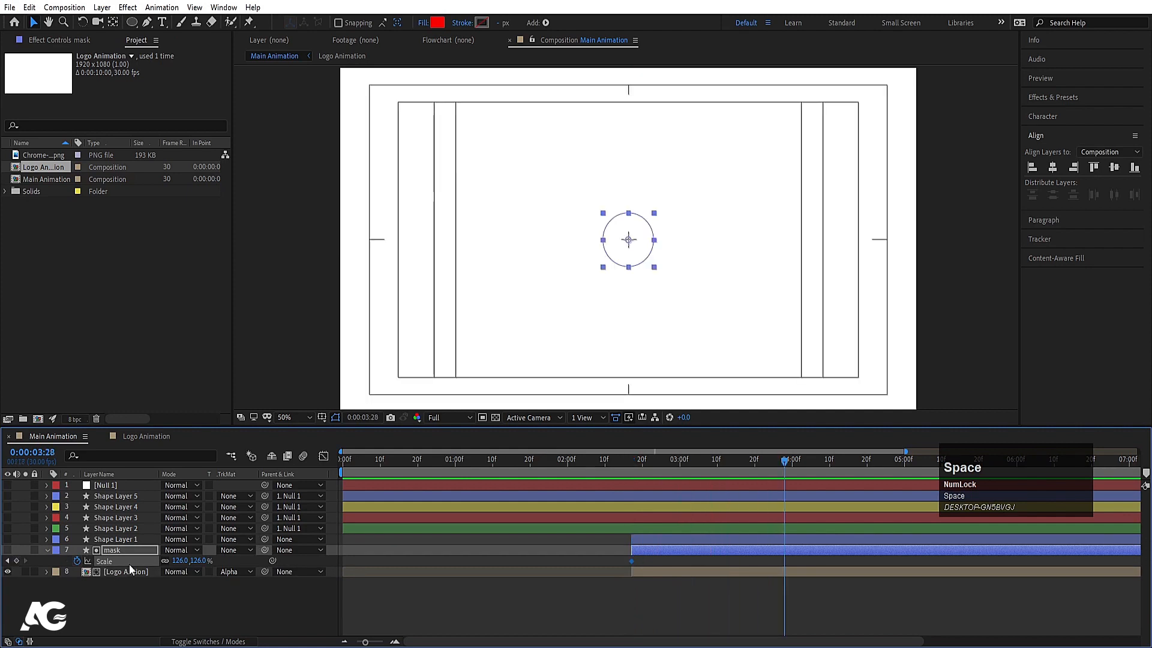
pyautogui.moveTo(178, 560); pyautogui.dragTo(265, 519)
pyautogui.moveTo(829, 600); pyautogui.dragTo(628, 522)
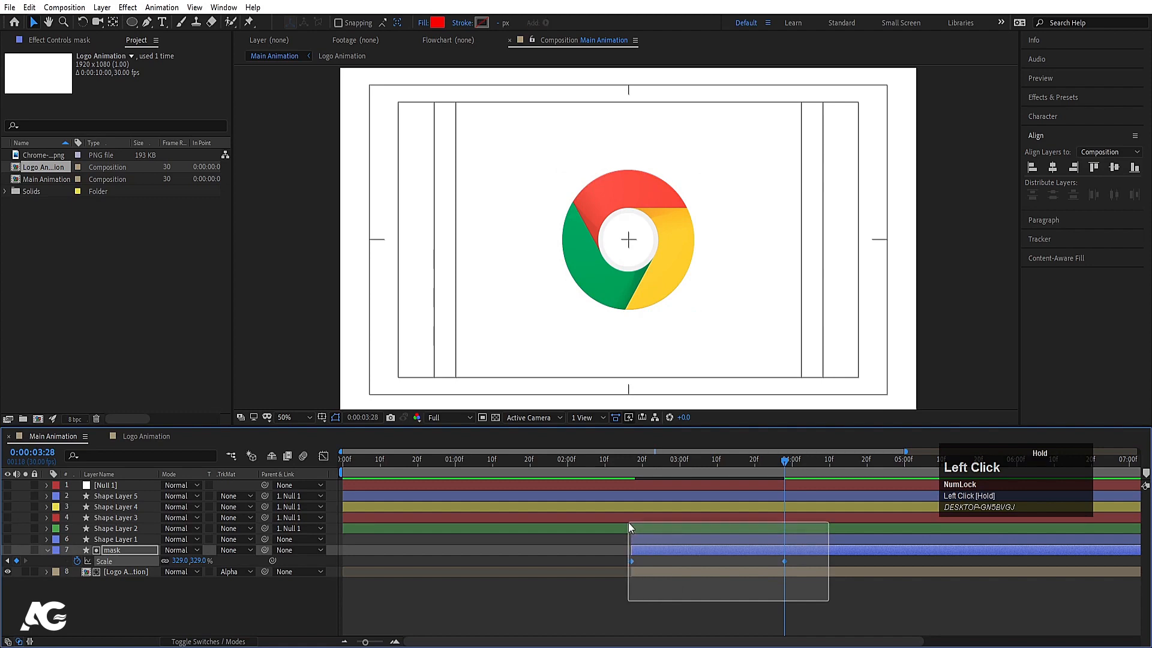
pyautogui.press('F9')
pyautogui.click(649, 589)
pyautogui.press('j')
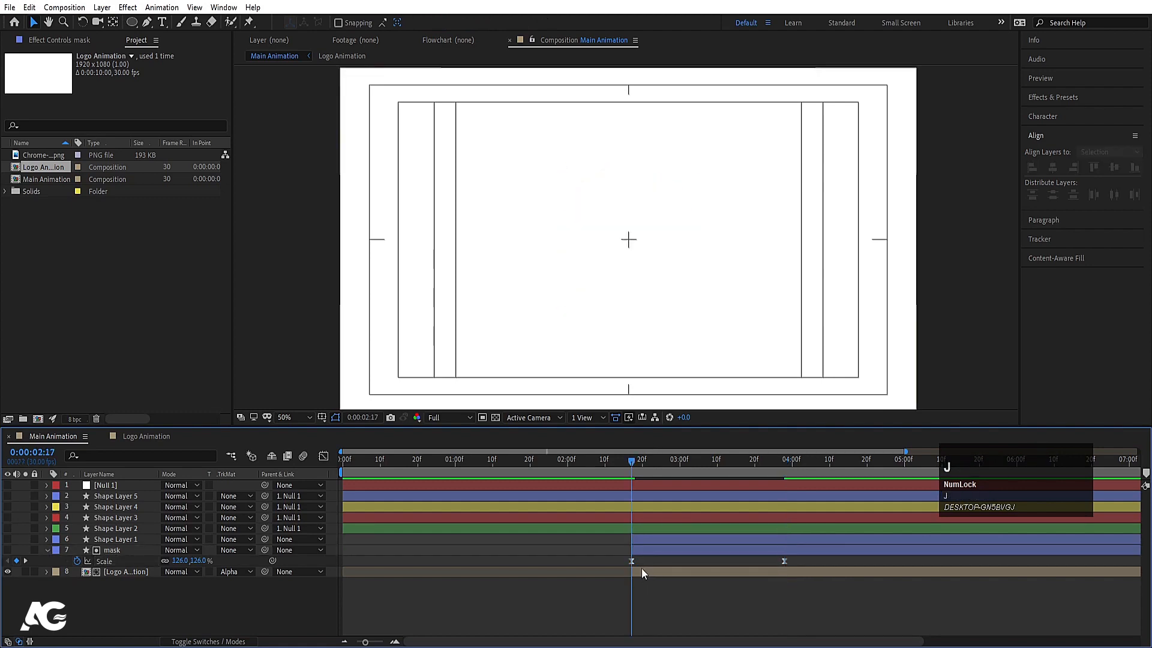
# Keyframe the Logo Animation layer's Rotation from 0° at 0:00:02:17 to 4 revolutions at 0:00:03:28 and preview the spin.
pyautogui.click(640, 571)
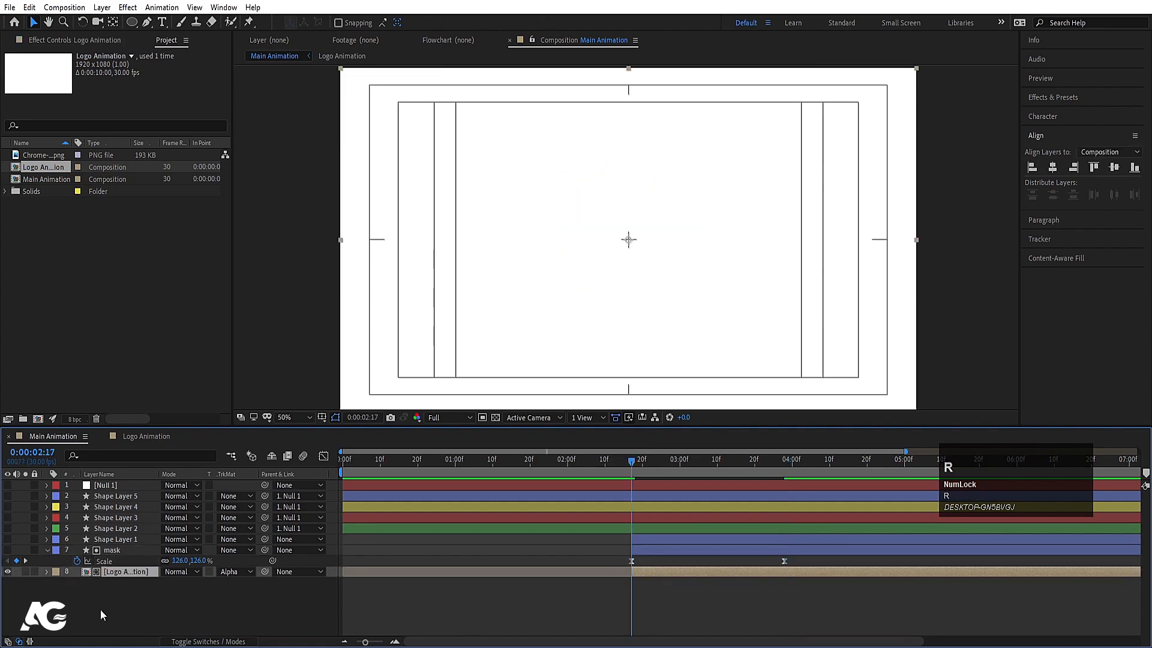
pyautogui.press('r')
pyautogui.click(76, 581)
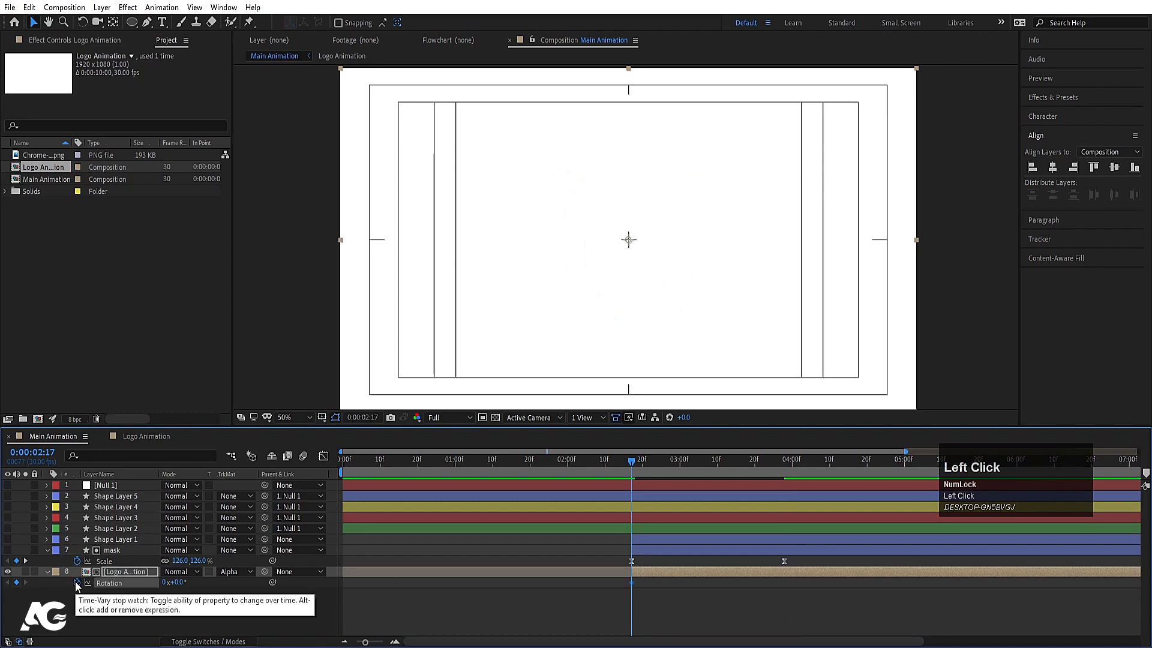
pyautogui.press('k')
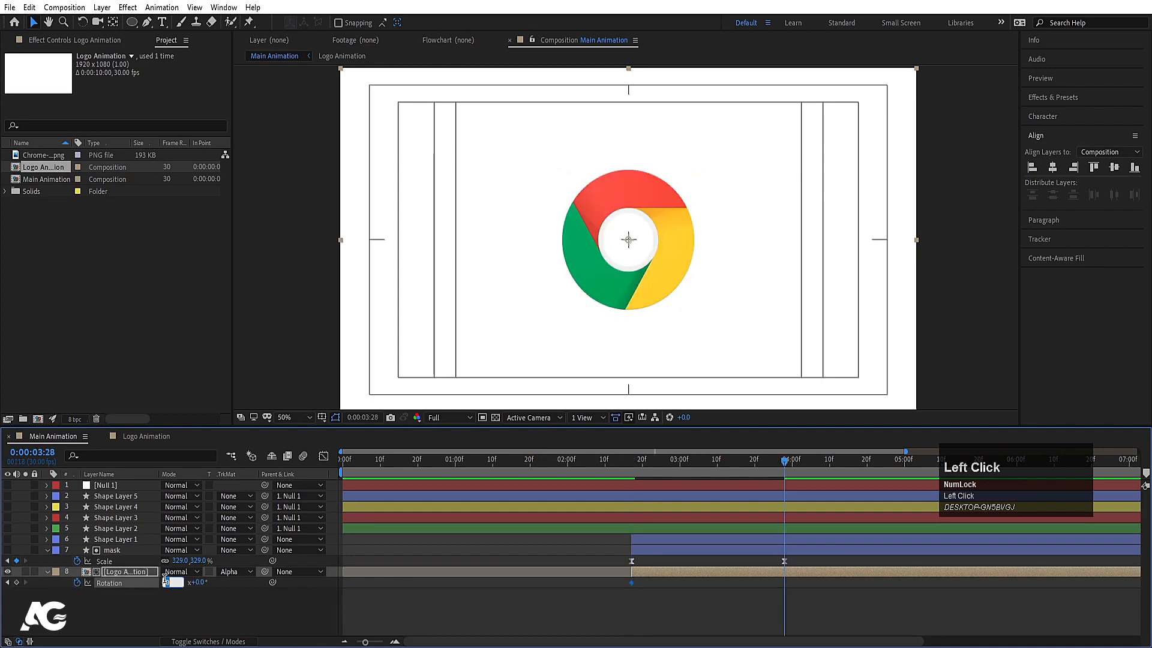
pyautogui.click(641, 468)
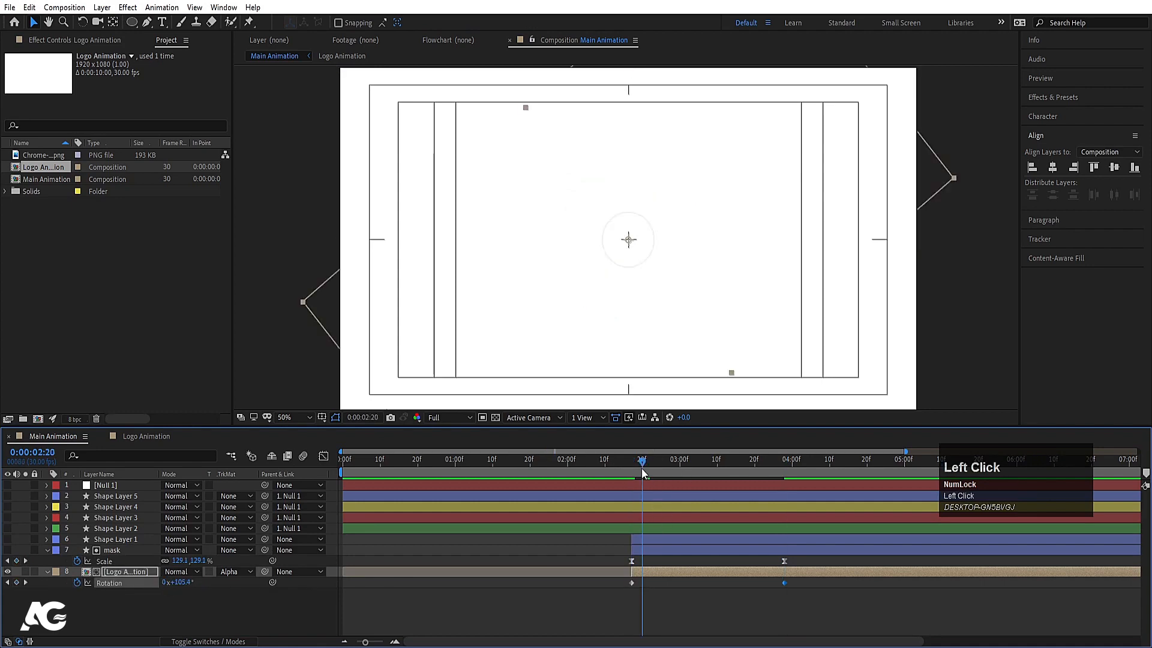
pyautogui.press('space')
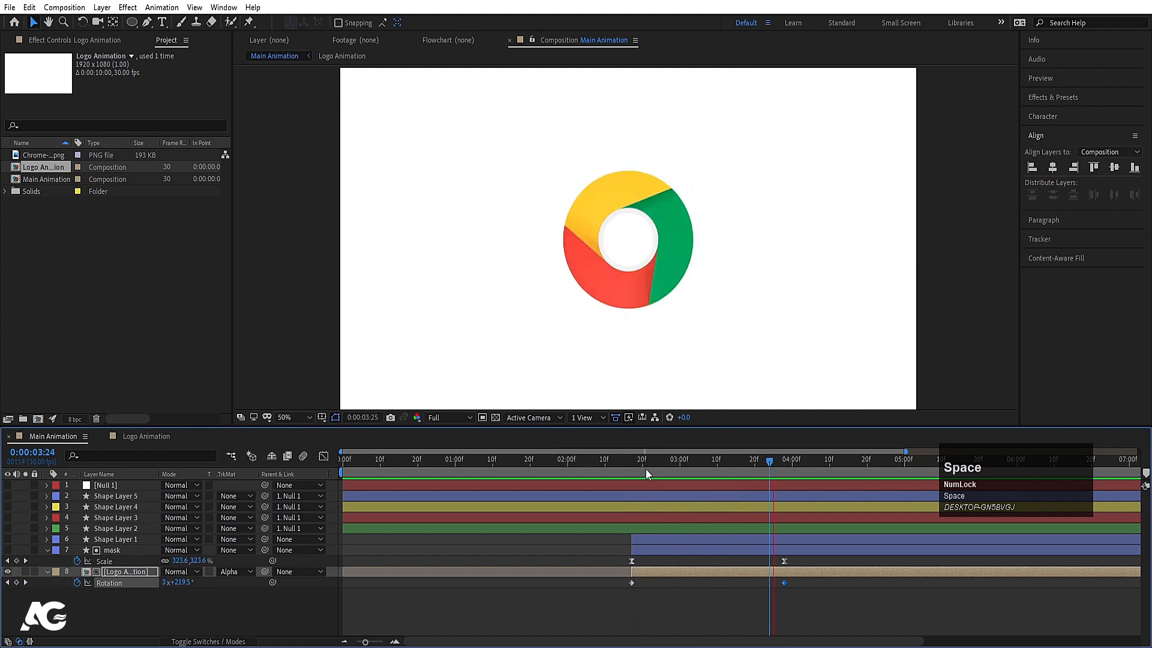
# Easy Ease the mask Scale and logo Rotation keyframes, and lengthen their ending influence in the speed graph for a fast start and slow finish.
pyautogui.moveTo(610, 556); pyautogui.dragTo(849, 599)
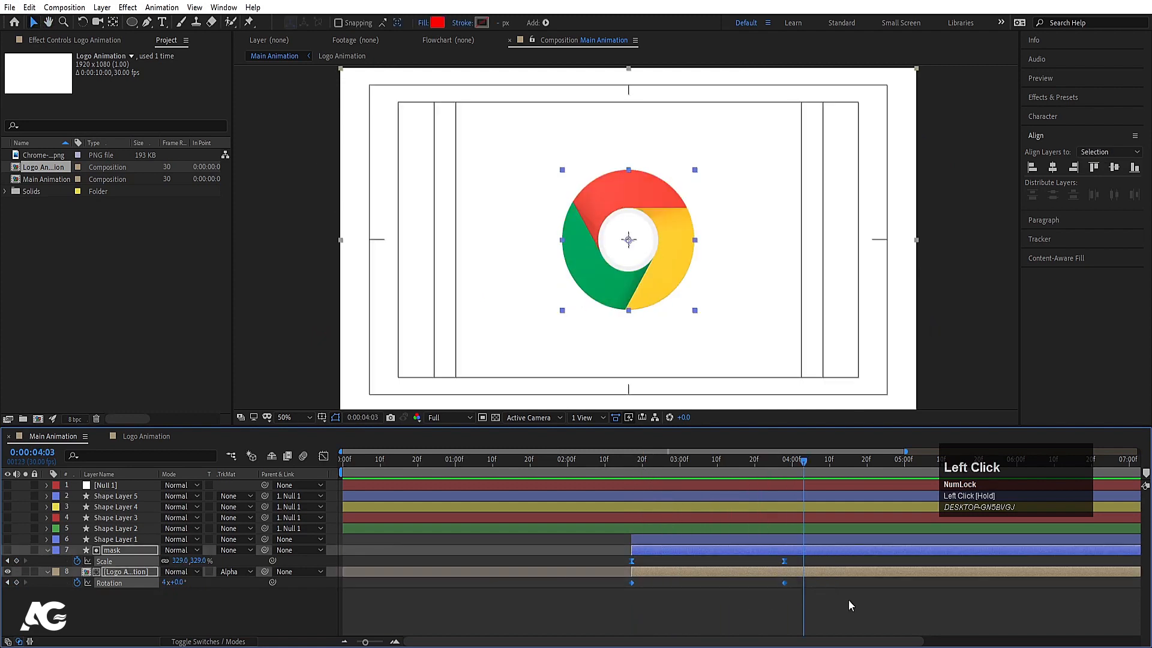
pyautogui.press('F9')
pyautogui.click(323, 456)
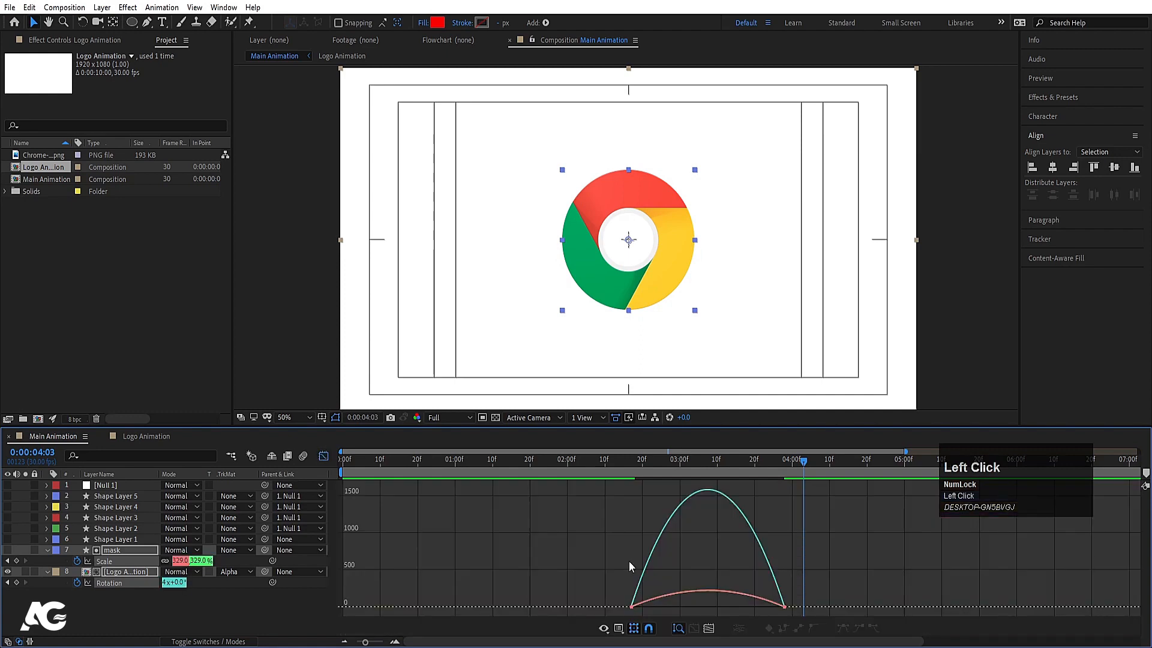
pyautogui.click(784, 601)
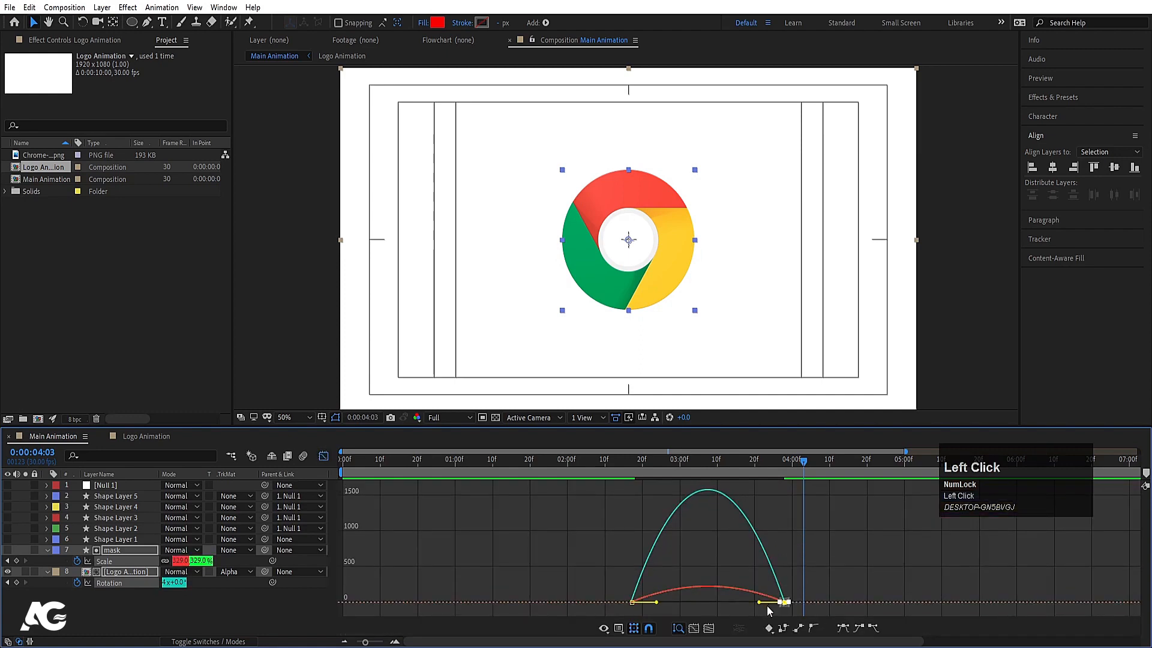
pyautogui.moveTo(759, 603); pyautogui.dragTo(636, 480)
pyautogui.click(625, 473)
pyautogui.press('space')
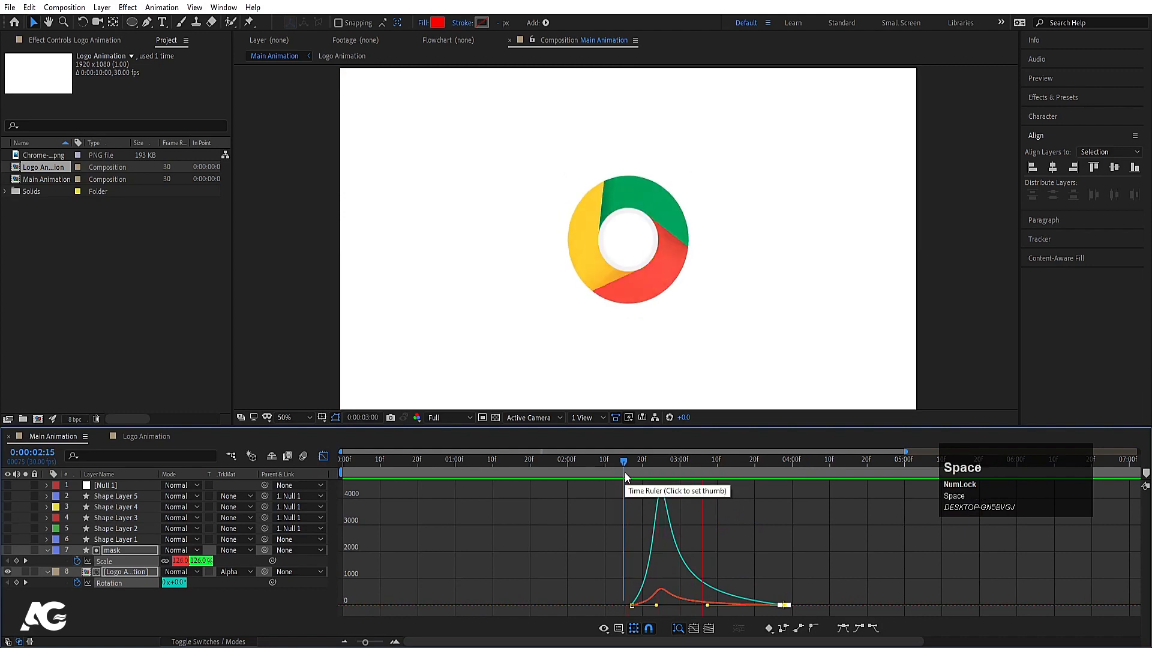
pyautogui.click(323, 456)
pyautogui.press('space')
# Preview the eased logo reveal from 0:00:02:19 and deselect the layers.
pyautogui.click(638, 467)
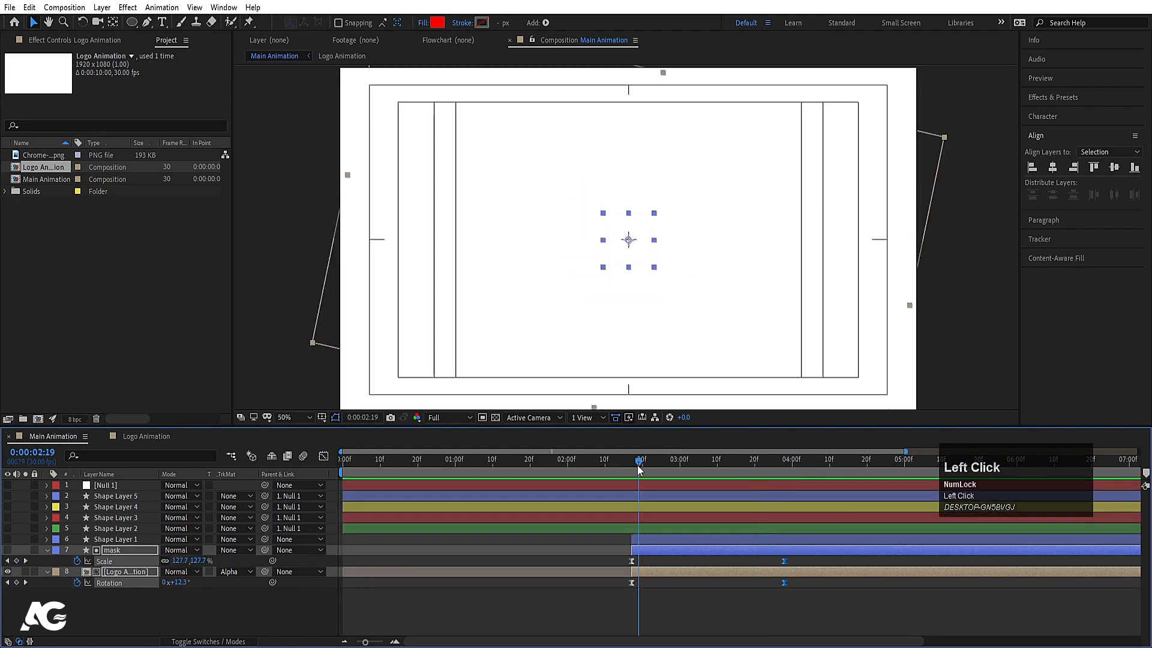
pyautogui.press('space')
pyautogui.press('space')
pyautogui.click(556, 602)
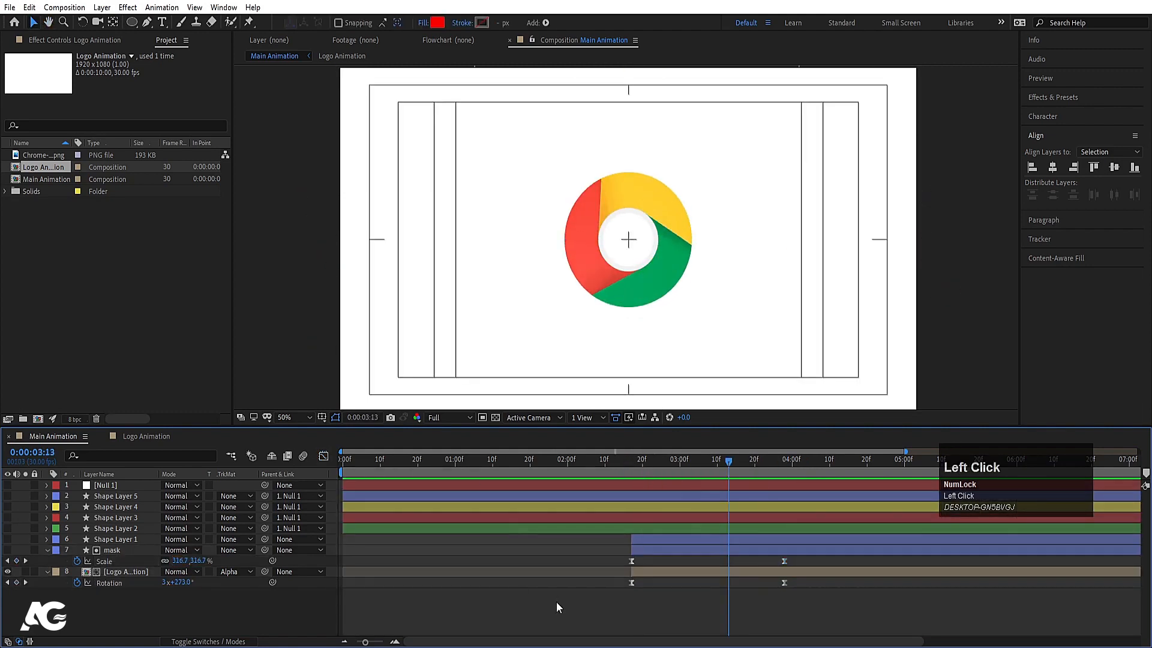
# Set the Logo Animation layer's Rotation at 0:00:03:28 to 2 revolutions and play back the spin.
pyautogui.press('k')
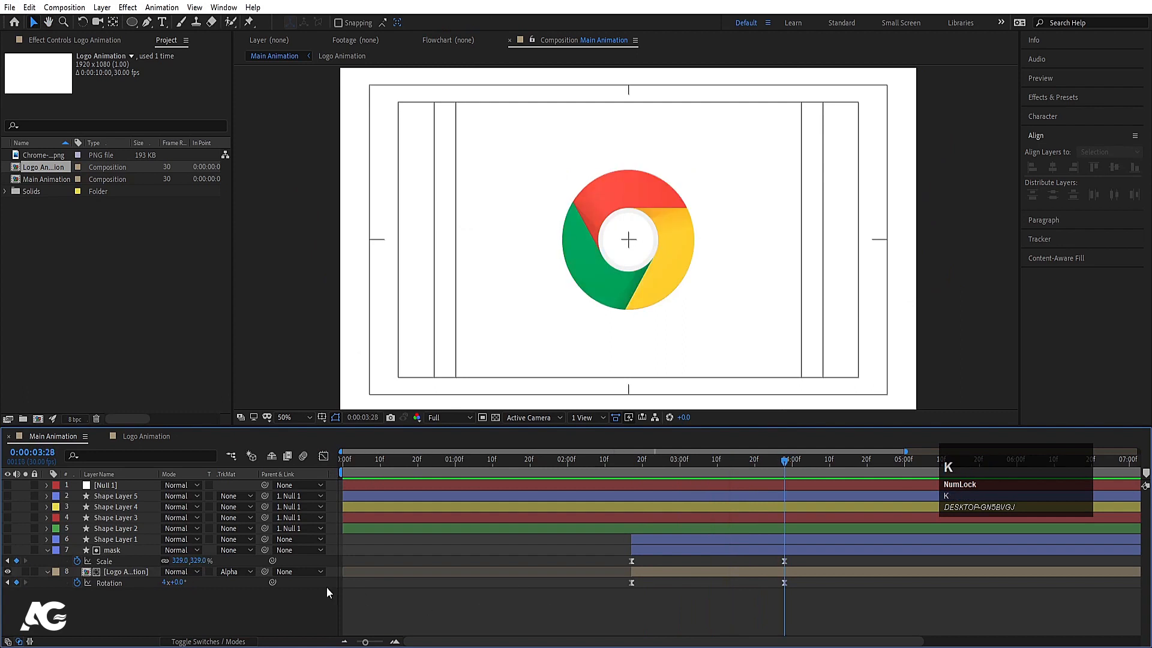
pyautogui.click(163, 582)
pyautogui.write('21')
pyautogui.press('Return')
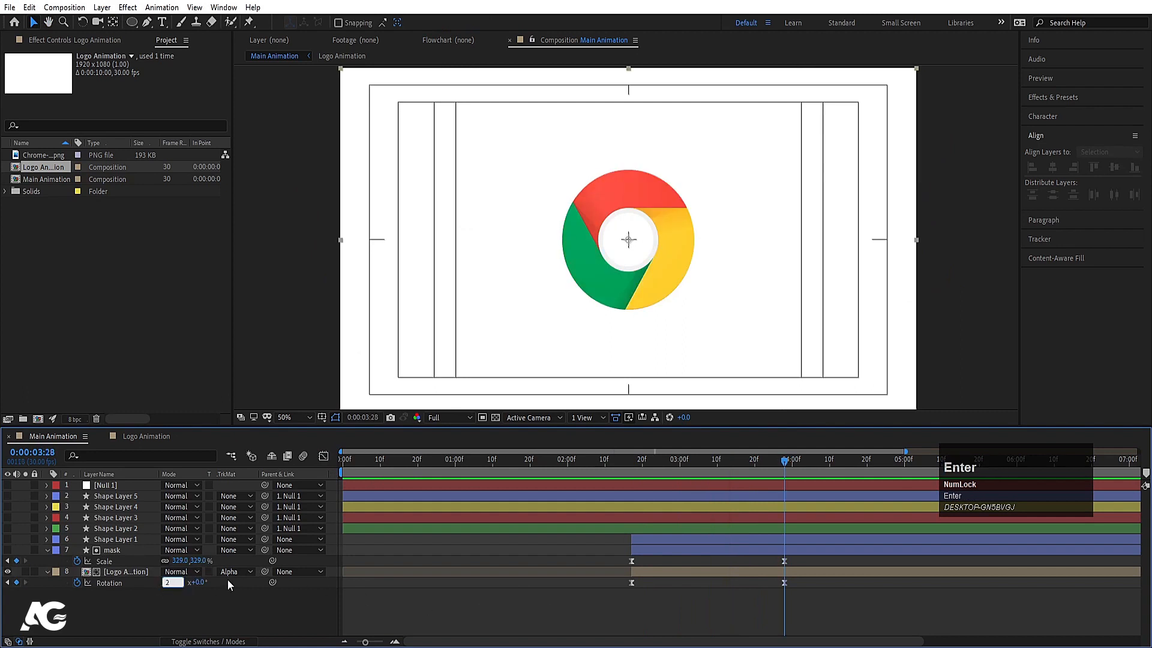
pyautogui.click(629, 463)
pyautogui.press('space')
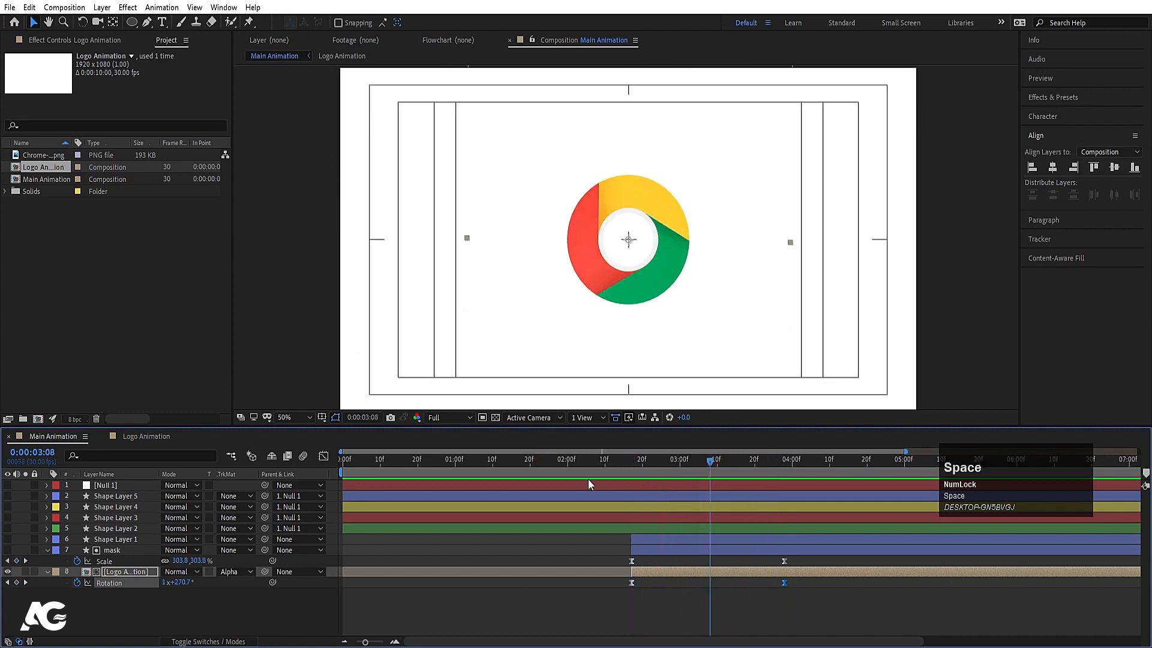
# Enable motion blur on the Logo Animation layer and preview it from 0:00:02:17.
pyautogui.press('F4')
pyautogui.click(209, 570)
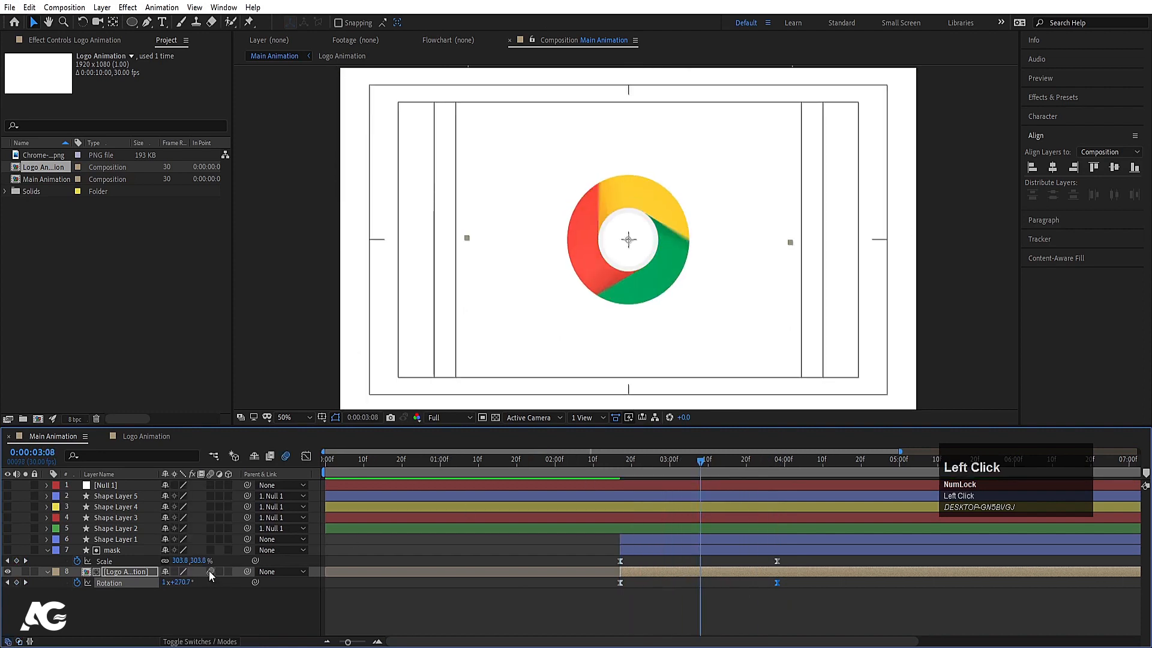
pyautogui.click(618, 470)
pyautogui.press('space')
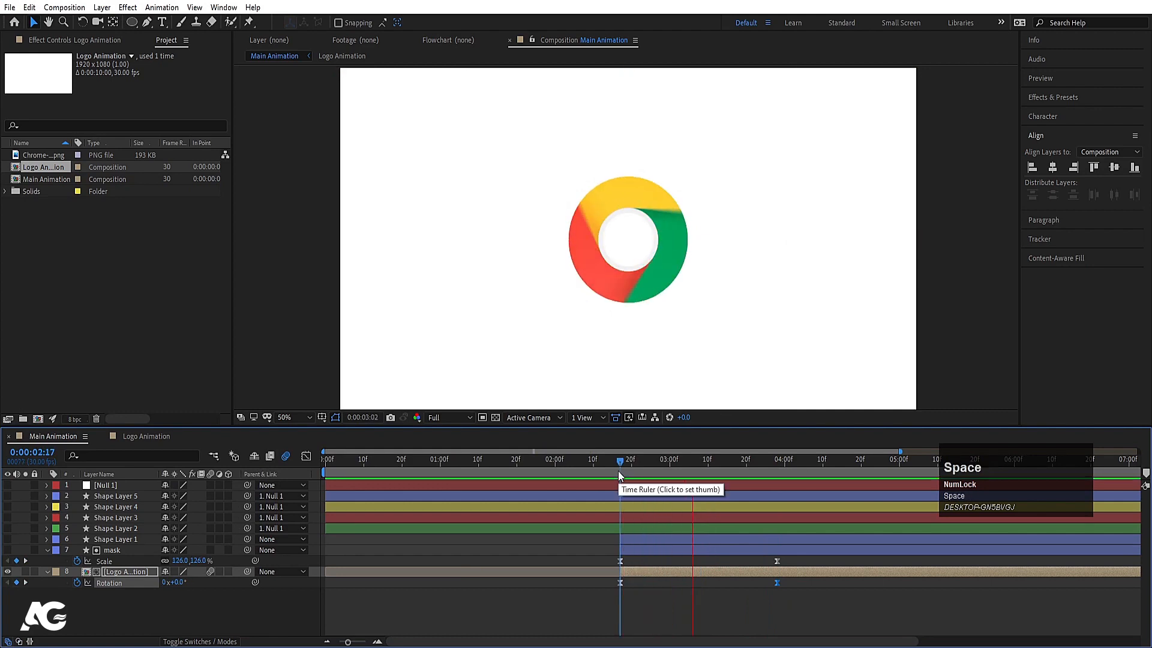
# Make Null 1 and Shape Layers 1 to 5 visible again, collapse all layer properties, and preview from the start.
pyautogui.moveTo(614, 470); pyautogui.dragTo(14, 462)
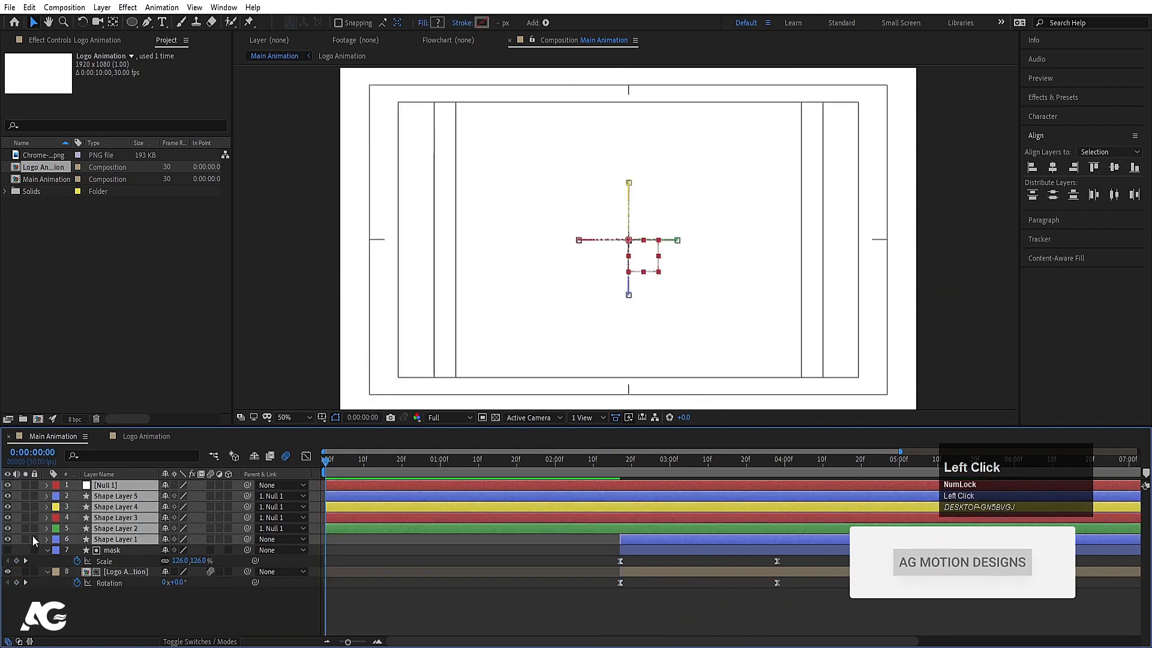
pyautogui.click(109, 603)
pyautogui.press('u')
pyautogui.press('u')
pyautogui.press('u')
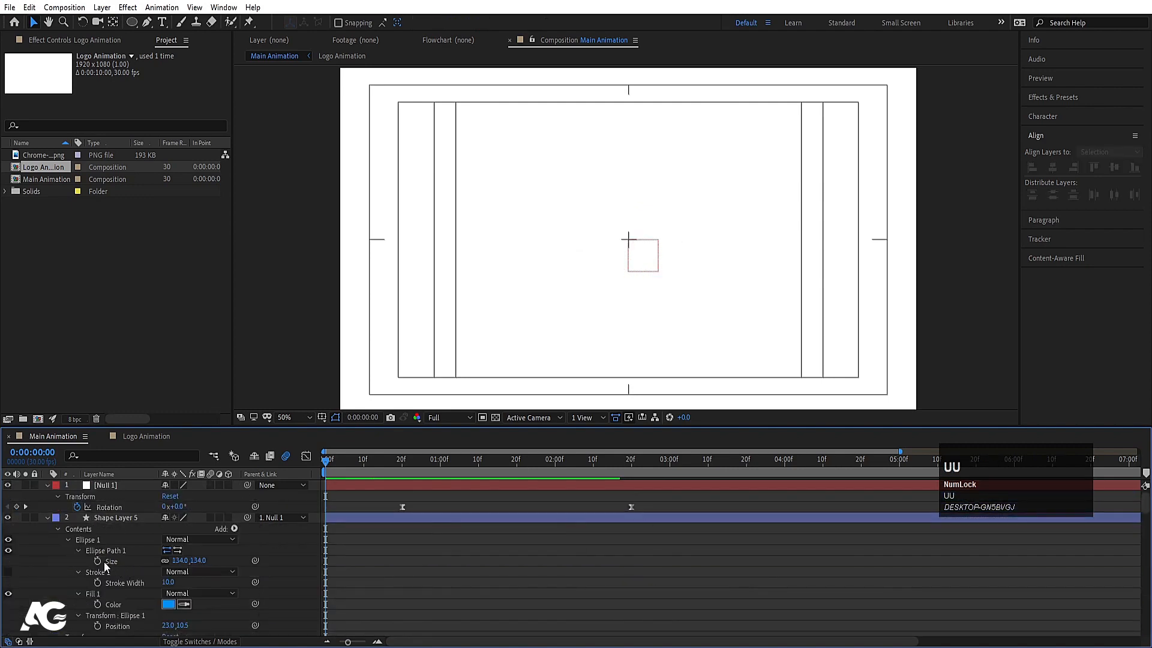
pyautogui.press('space')
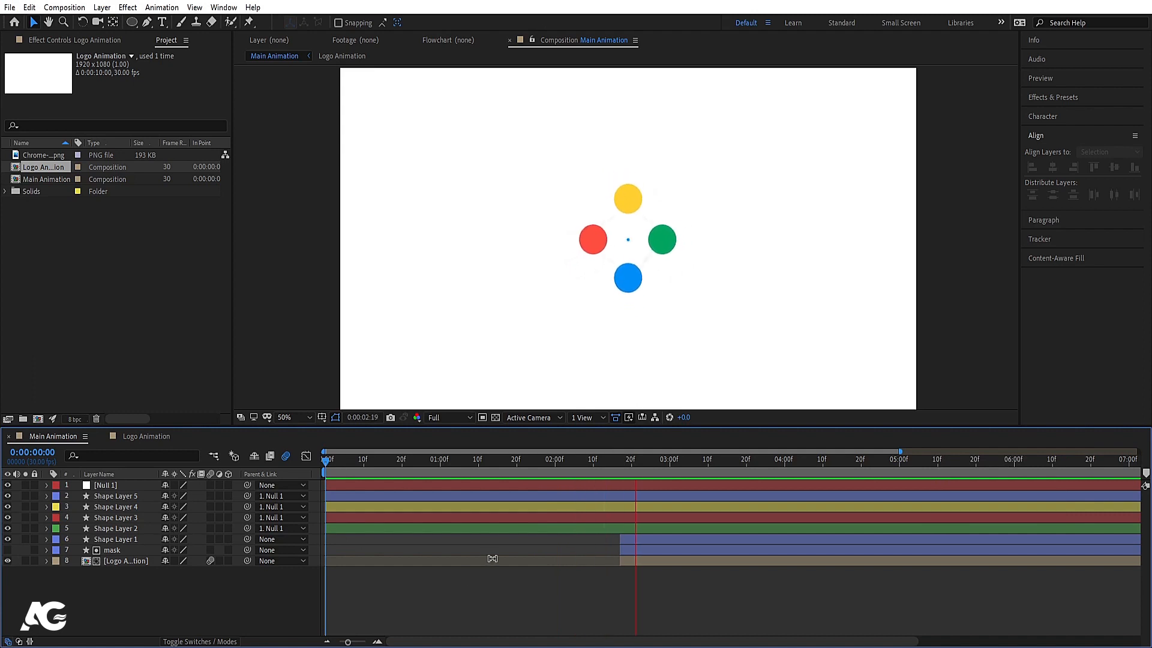
pyautogui.press('space')
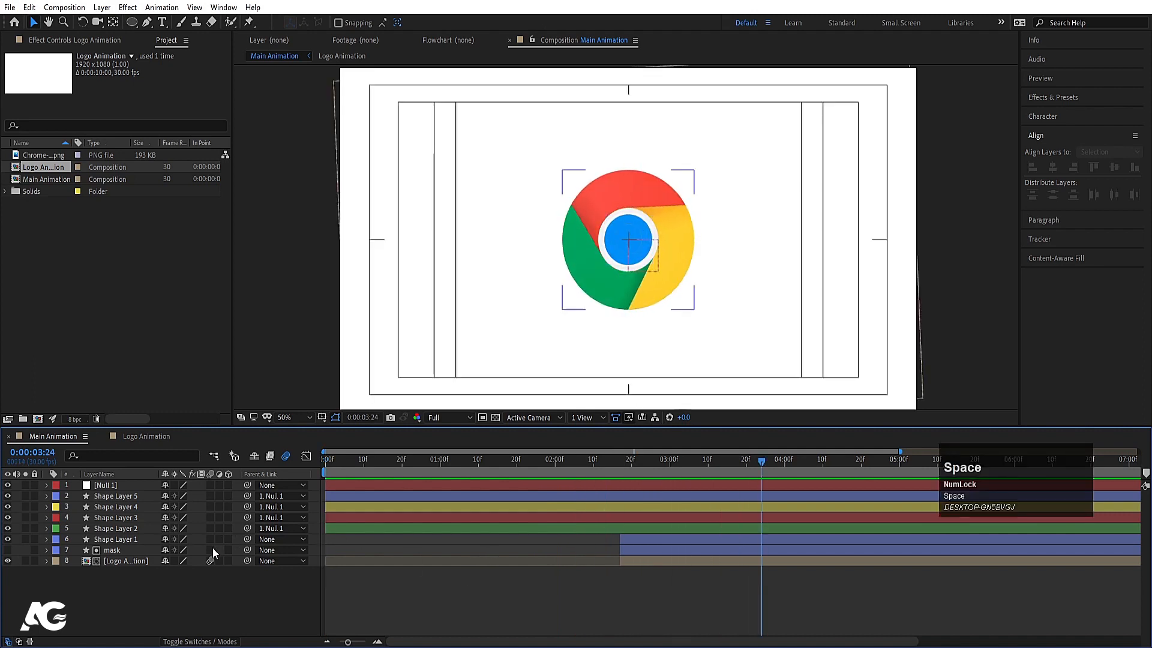
# Enable motion blur on the mask, Shape Layers 1 to 5 and Null 1, and preview the animation from 0:00:00:00.
pyautogui.moveTo(212, 547); pyautogui.dragTo(211, 471)
pyautogui.click(326, 459)
pyautogui.press('space')
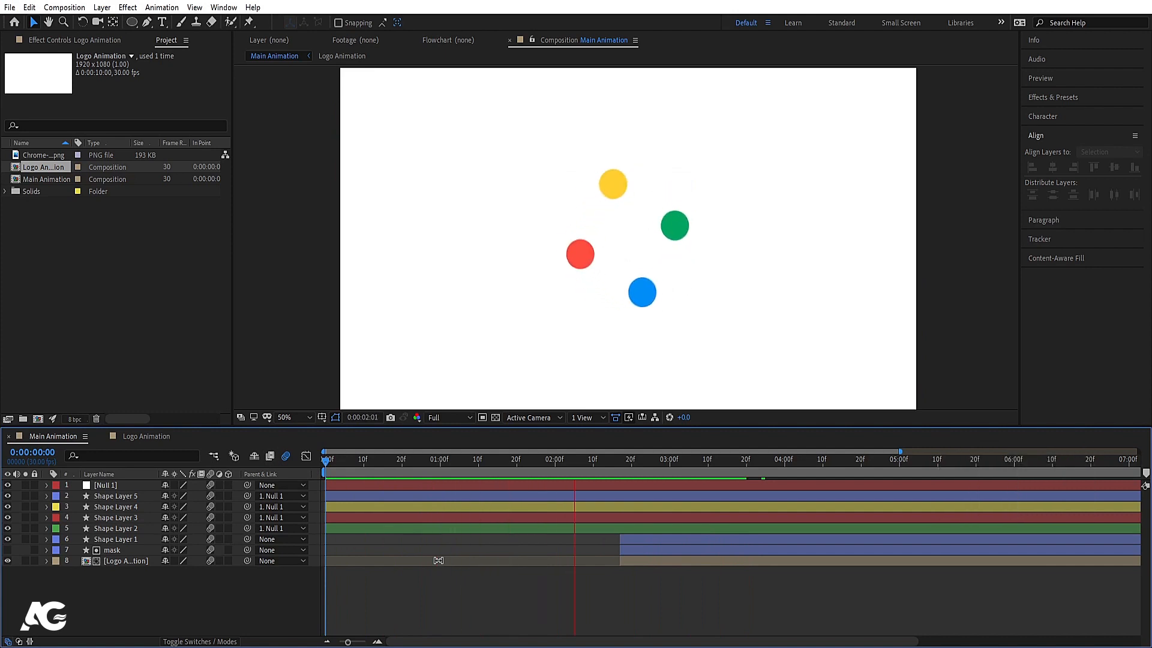
pyautogui.press('space')
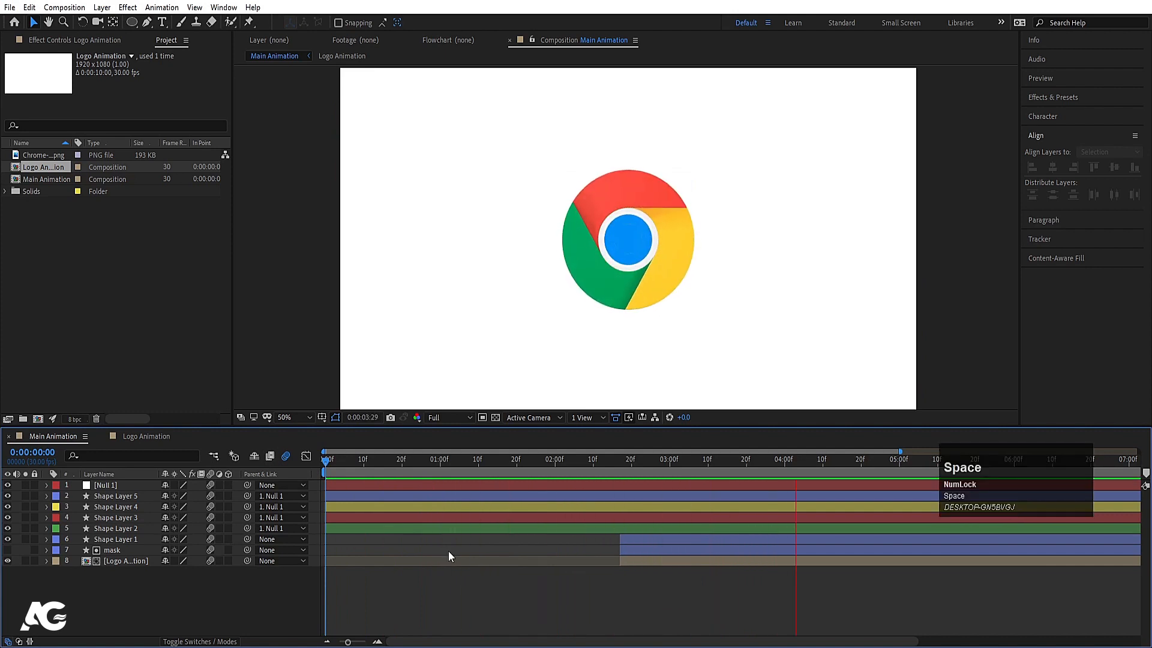
pyautogui.press('space')
pyautogui.press('space')
# Create a white solid with the default settings and move it beneath all other layers as the background.
pyautogui.click(150, 582)
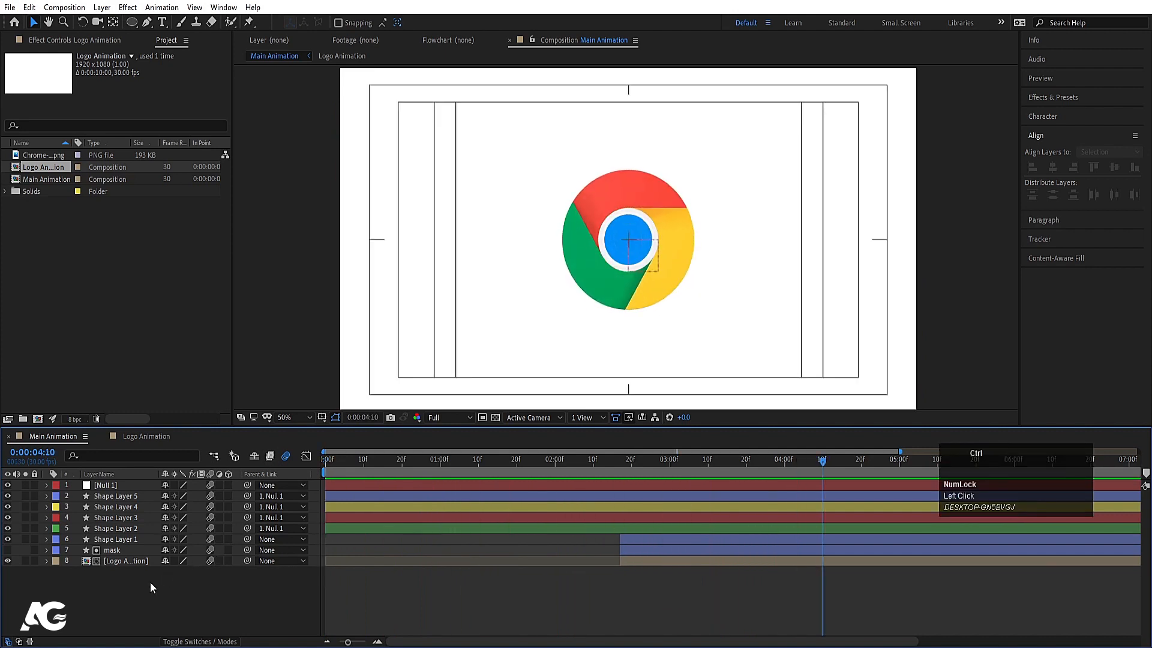
pyautogui.hotkey('ctrl', 'y')
pyautogui.press('Return')
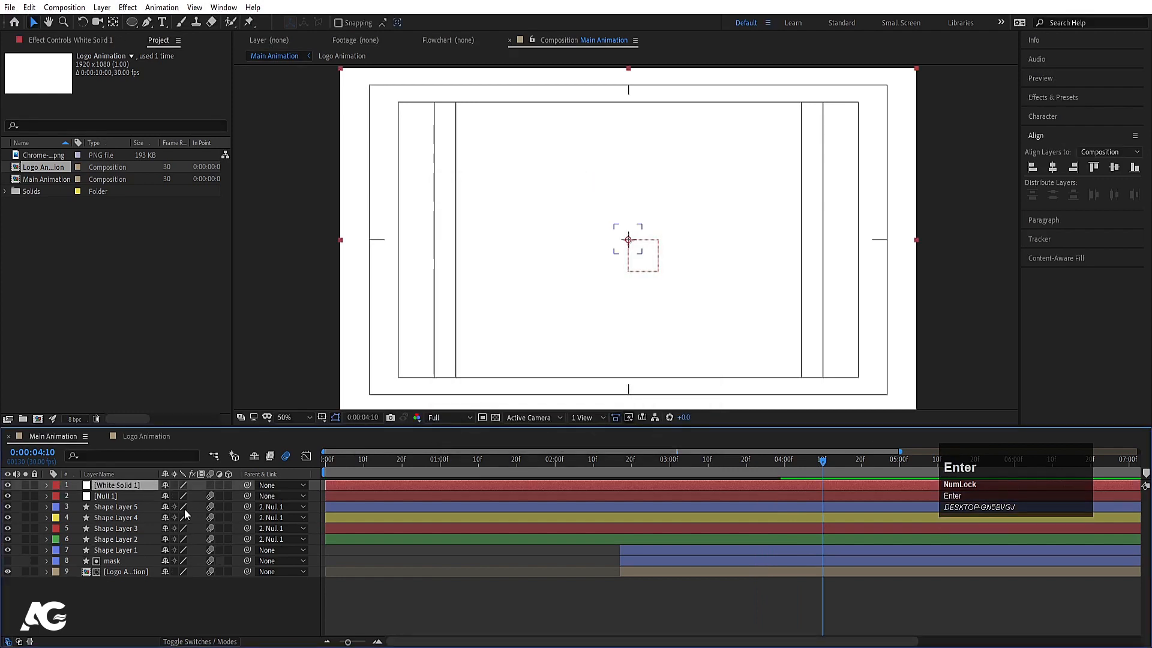
pyautogui.moveTo(129, 483); pyautogui.dragTo(147, 576)
# End the work area at 0:00:05:00 and play back the complete logo animation.
pyautogui.press('space')
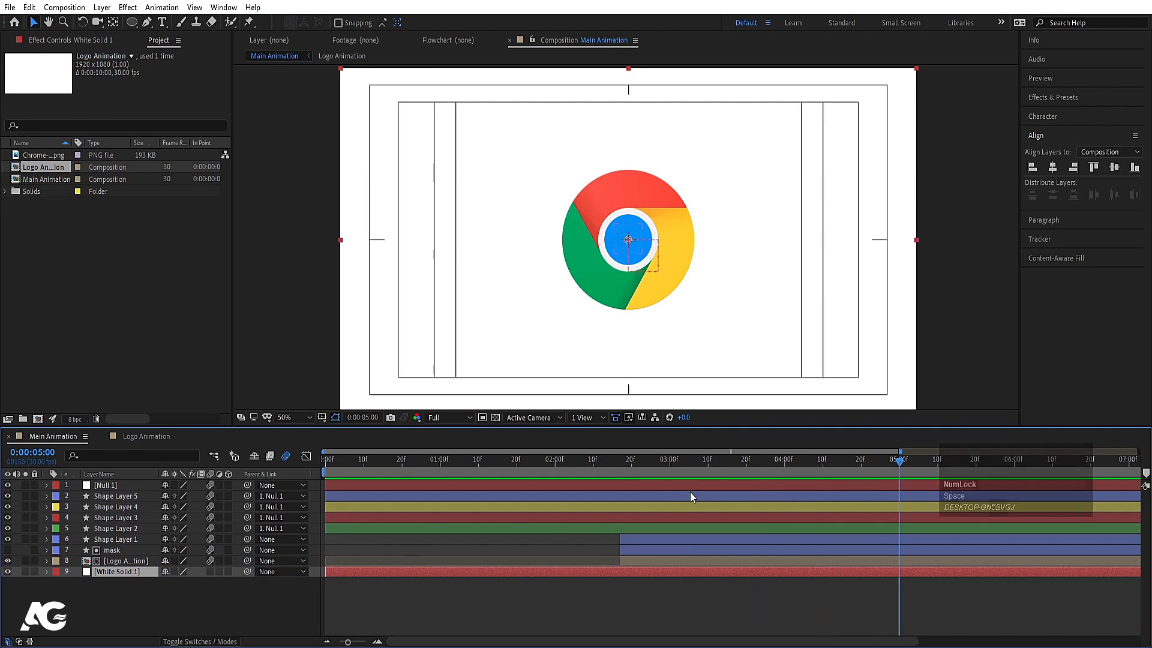
pyautogui.press('space')
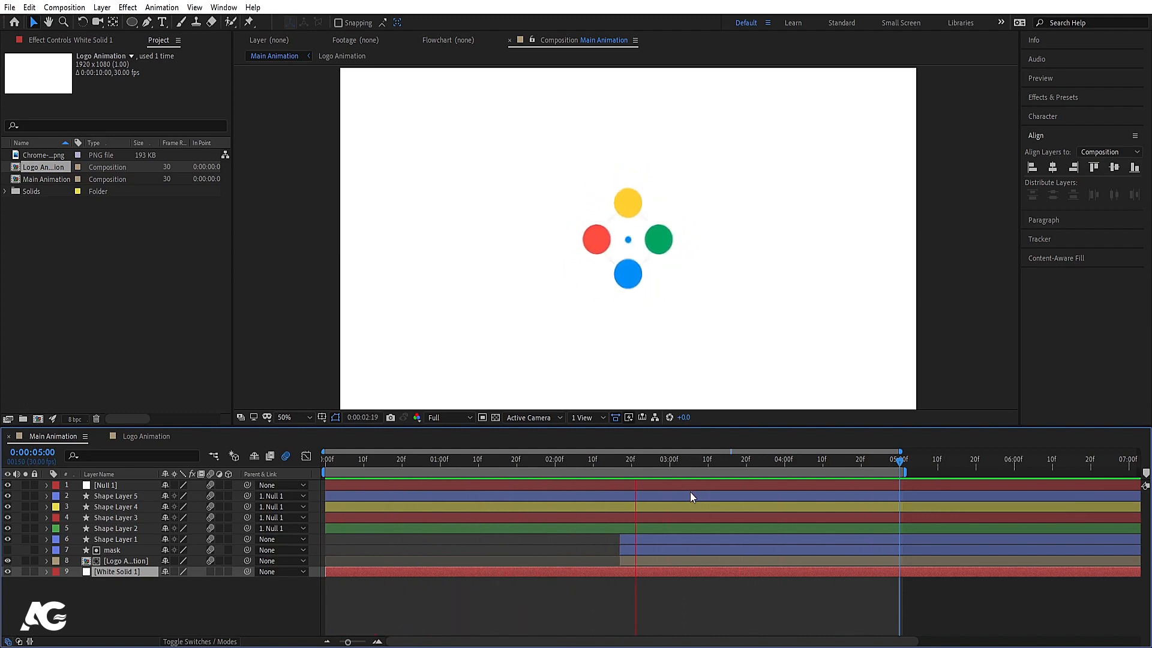
pyautogui.press('space')
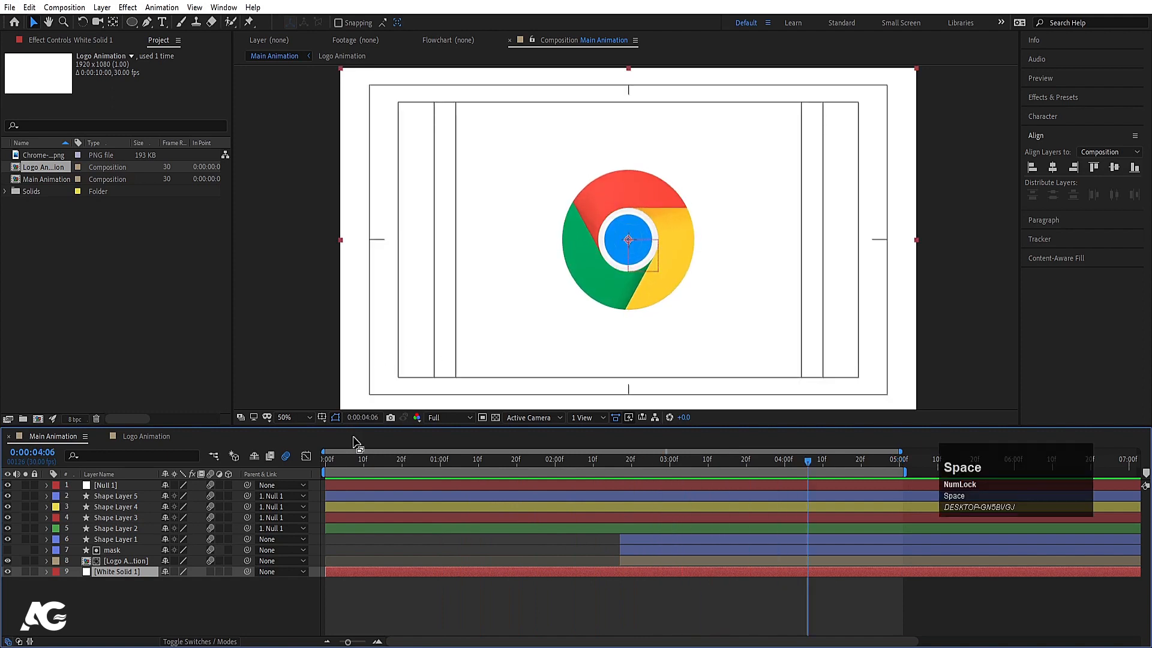
pyautogui.click(361, 603)
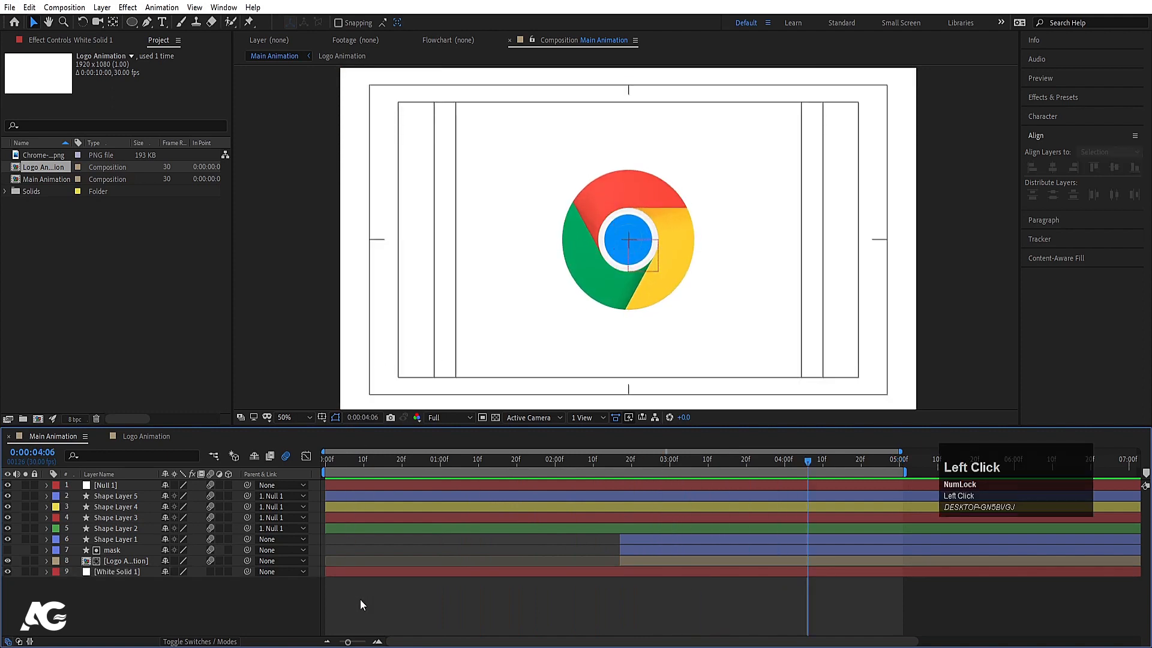
pyautogui.press('space')
pyautogui.press('space')
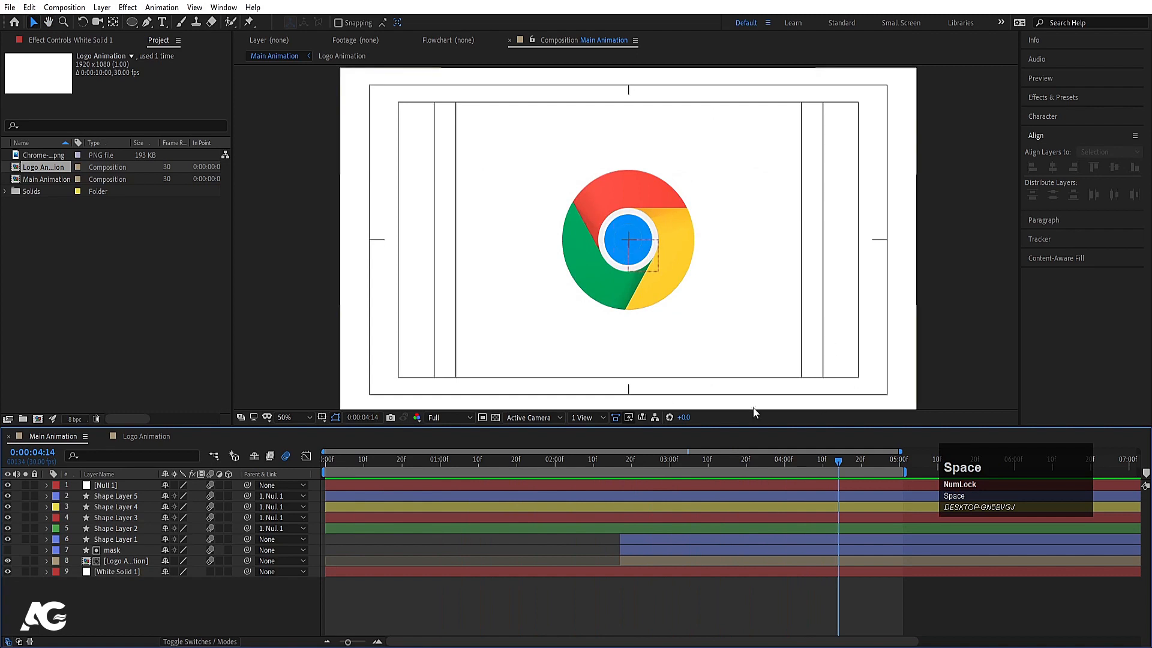